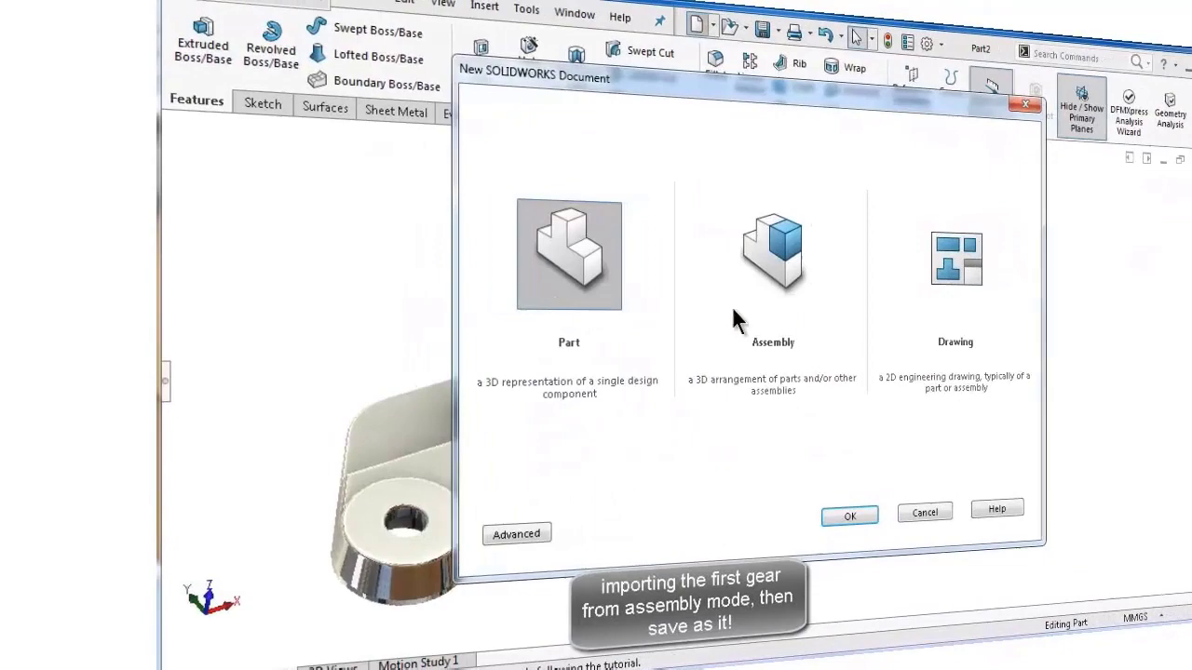
Create a new assembly document and dismiss Begin Assembly without inserting a component.
left_click(621, 280)
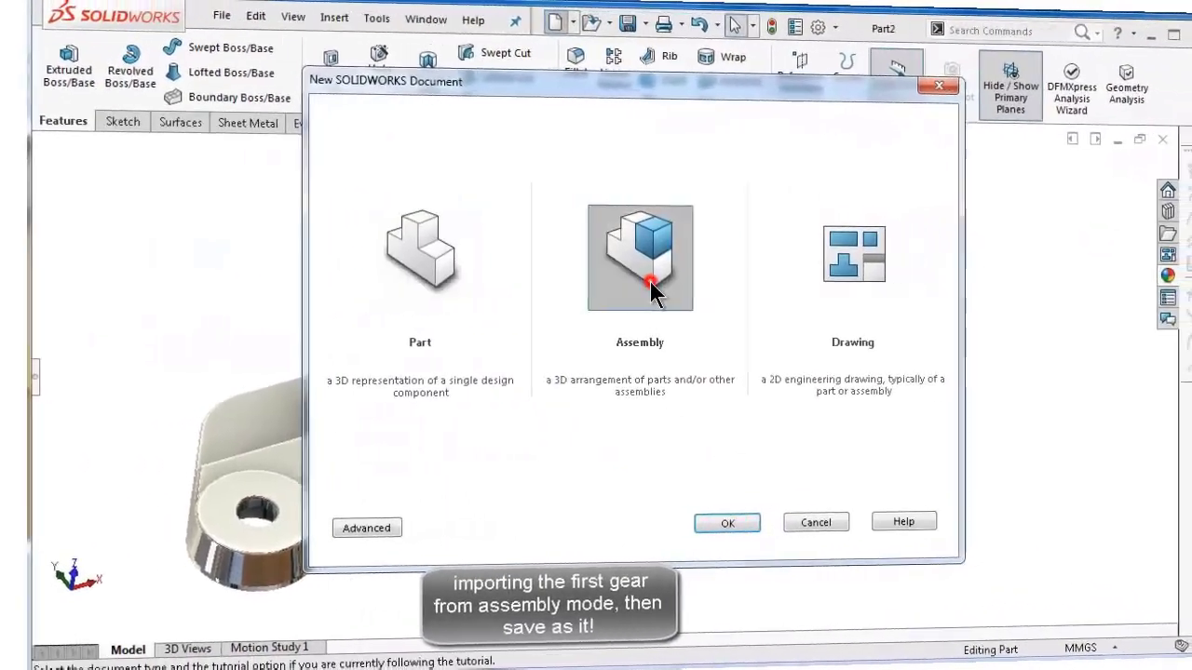
left_click(684, 524)
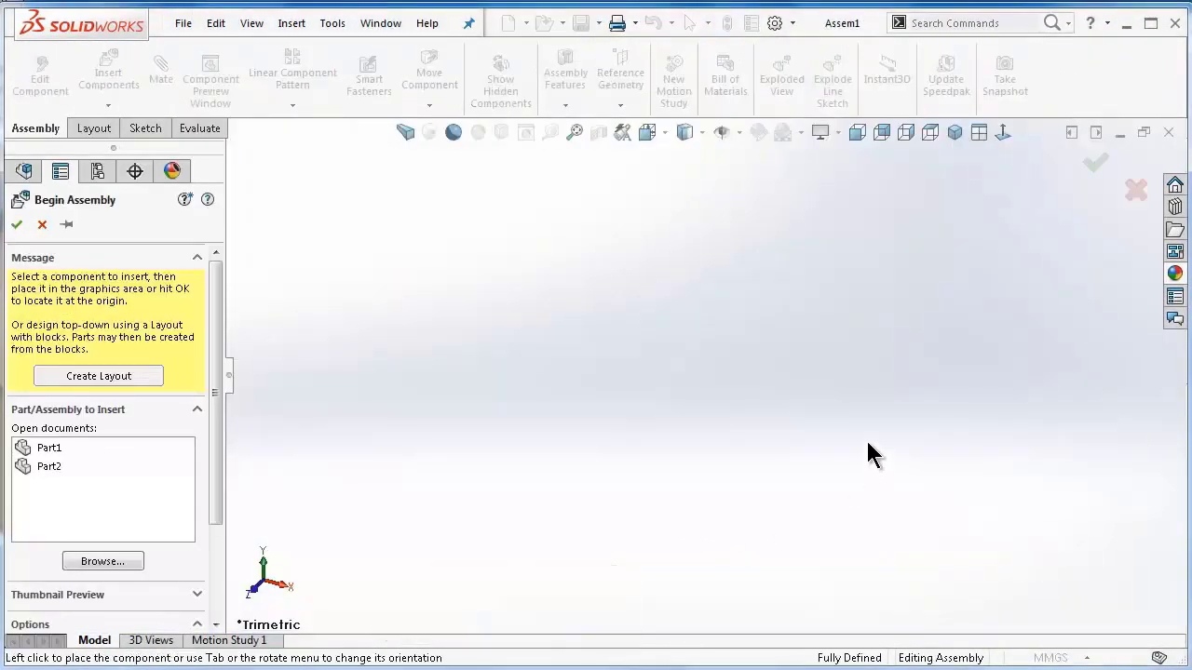
left_click(39, 220)
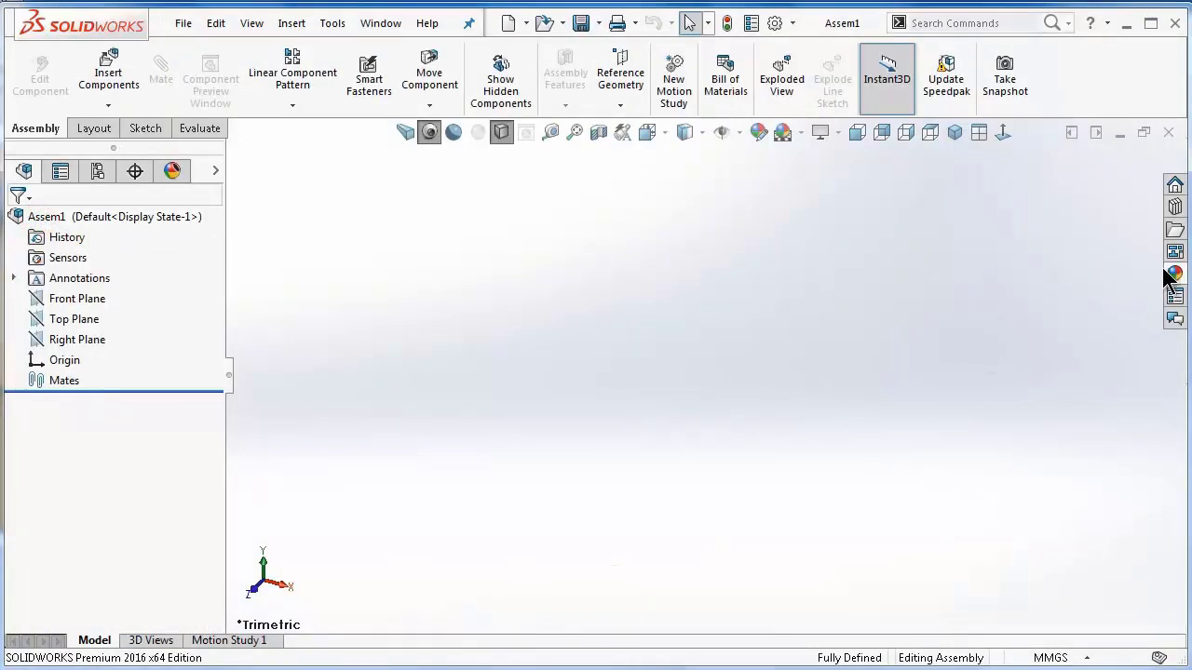
Enable the Toolbox add-in and browse the Design Library to ISO > Power Transmission > Gears.
left_click(1172, 206)
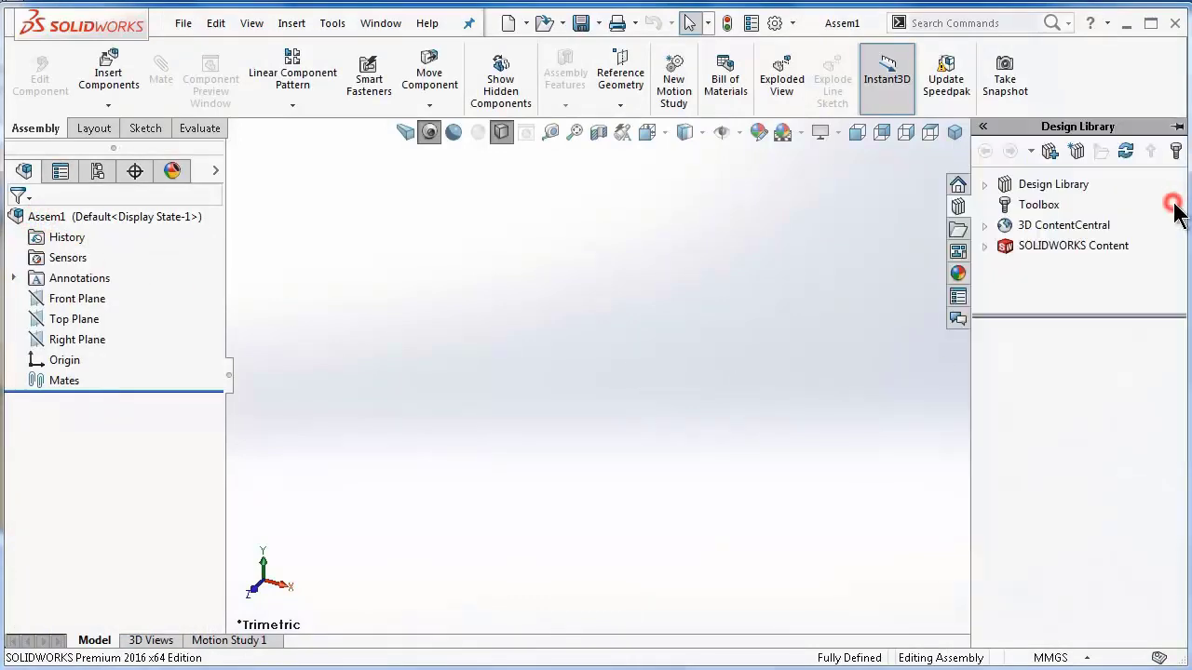
left_click(1042, 206)
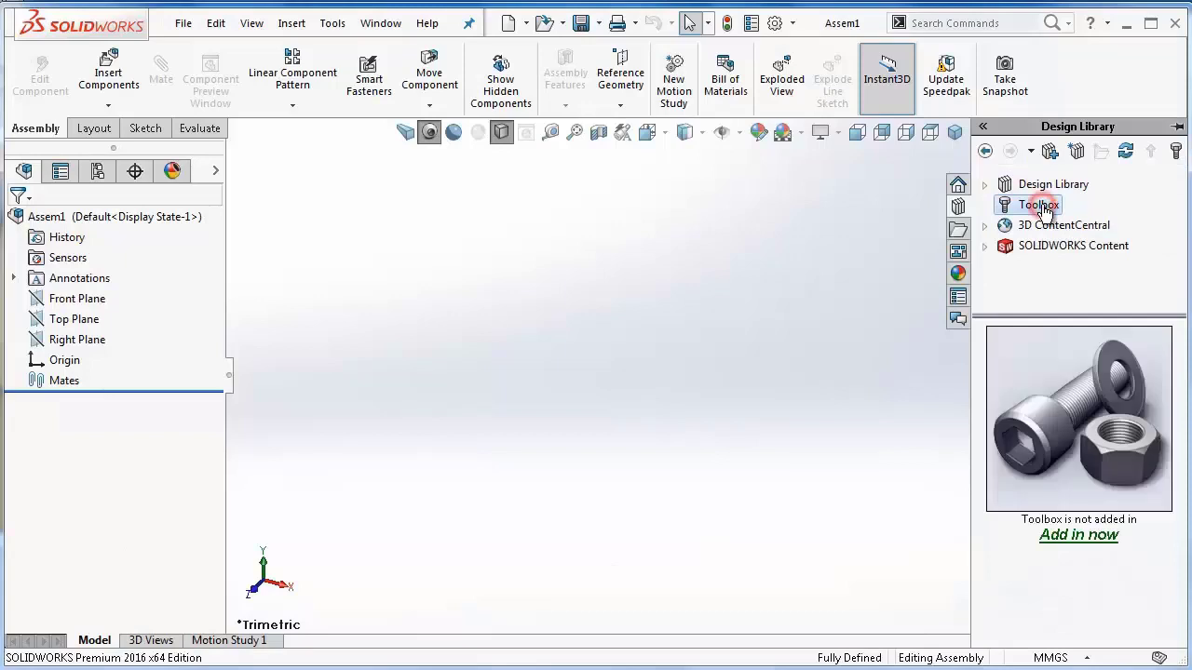
left_click(1066, 545)
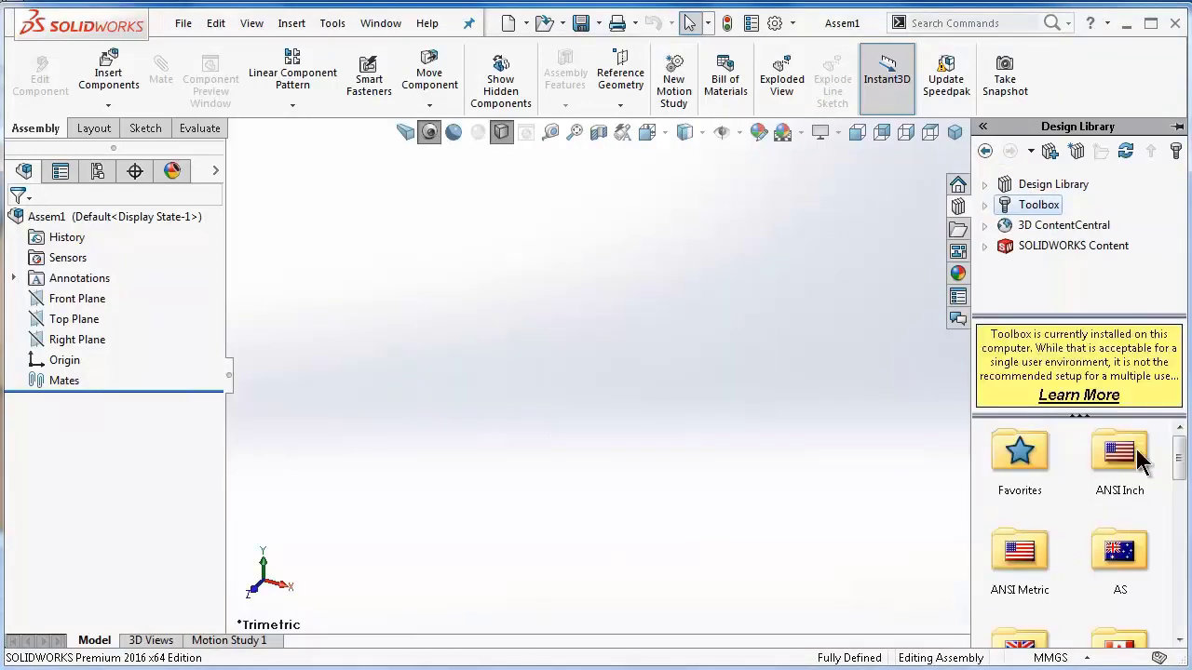
left_click_drag(1181, 461, 1182, 532)
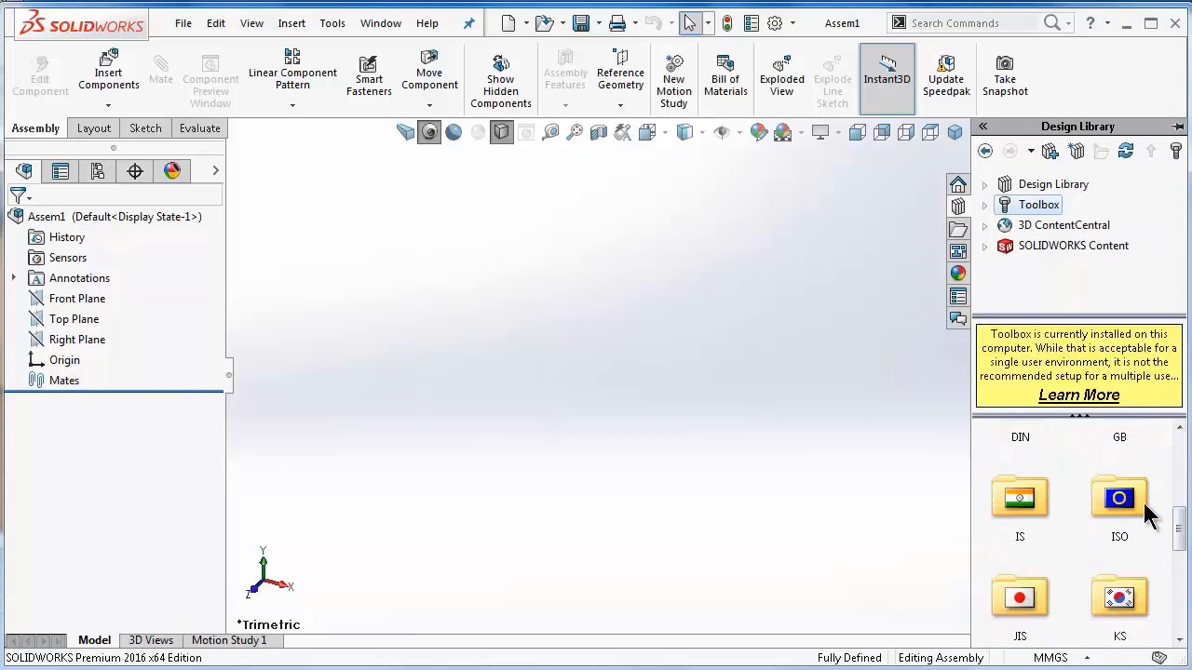
double_click(1138, 496)
left_click_drag(1179, 475, 1176, 588)
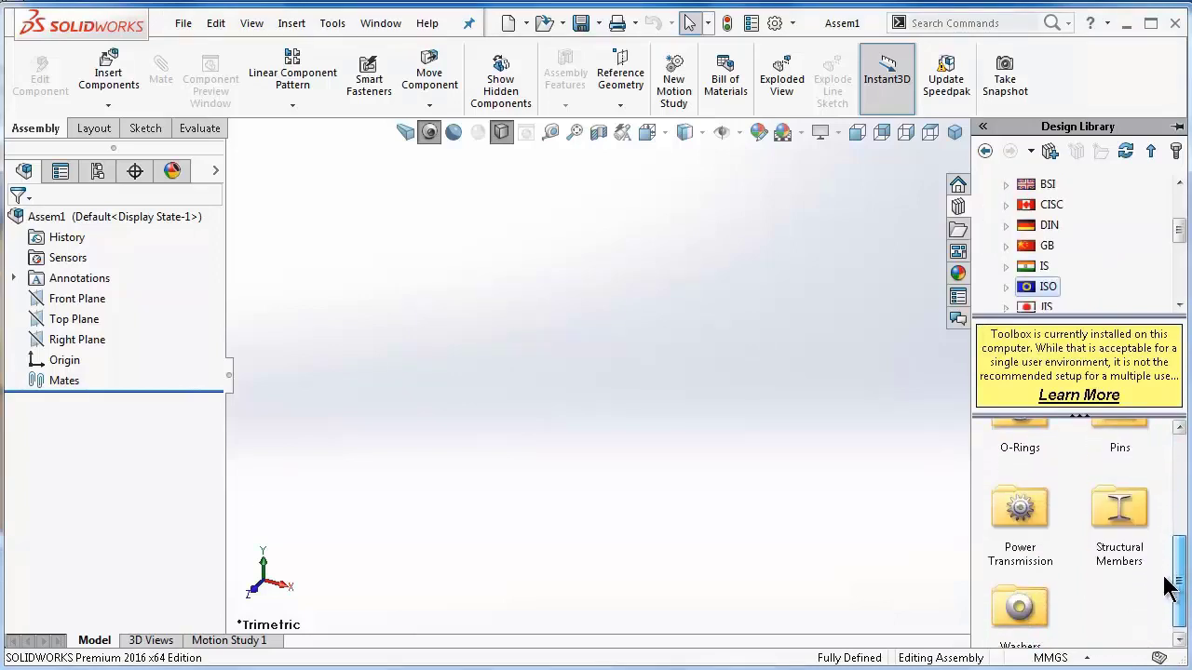
double_click(1024, 540)
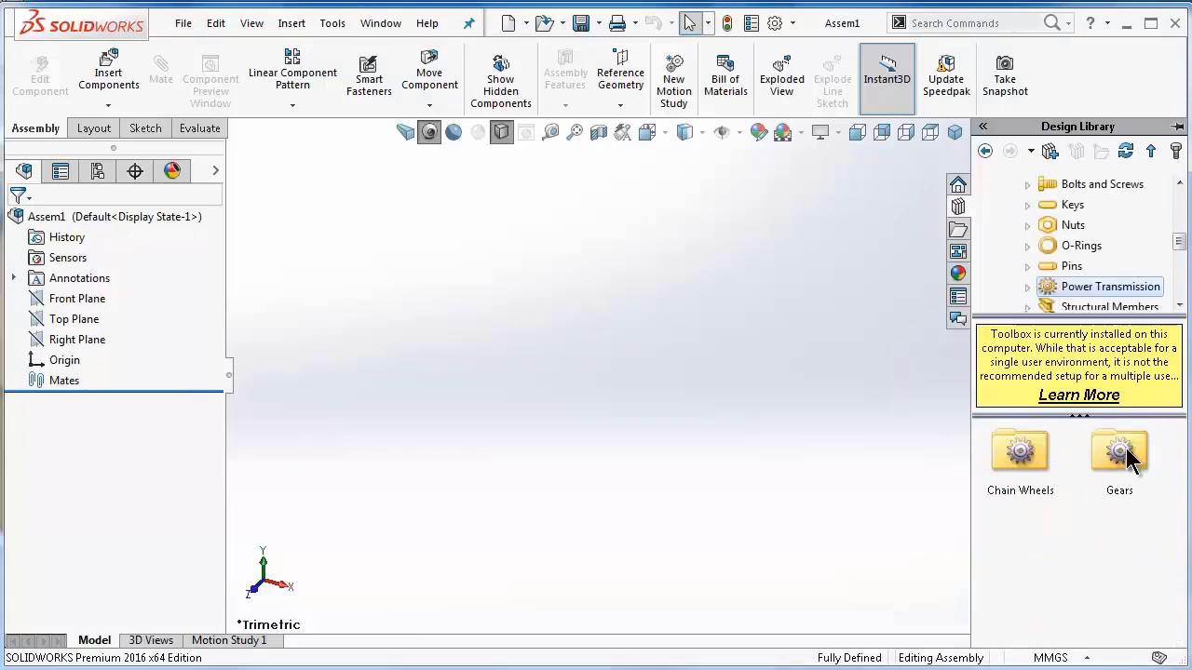
left_click(1121, 456)
Show the assembly origin in the graphics area.
left_click(620, 347)
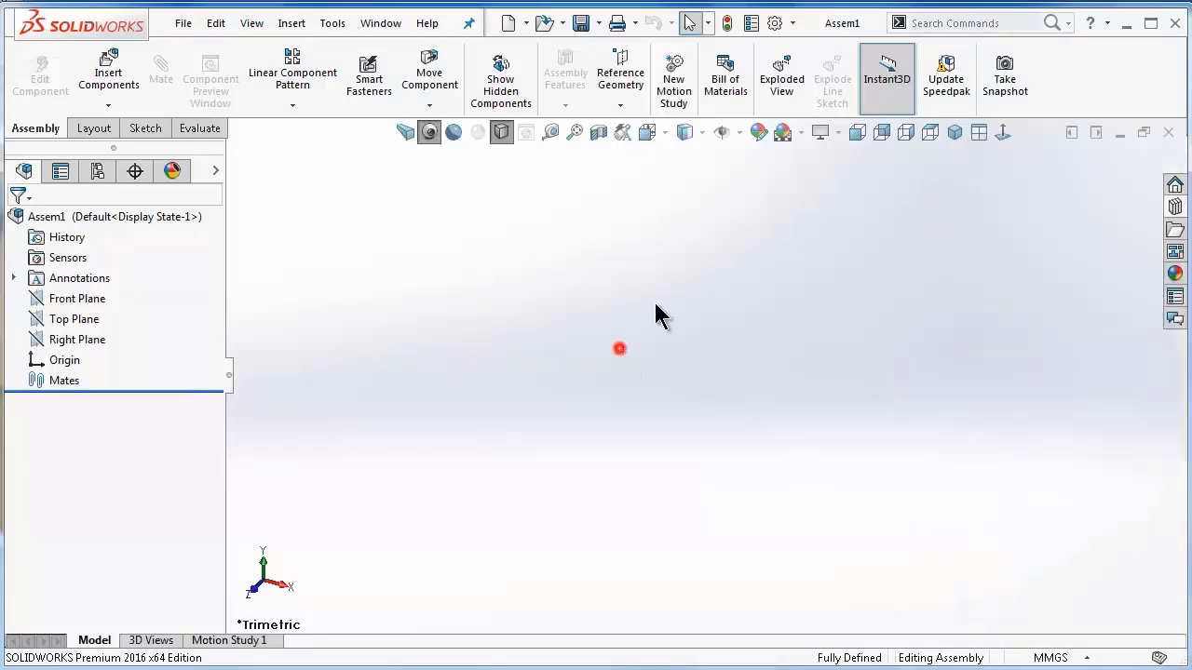
left_click(731, 133)
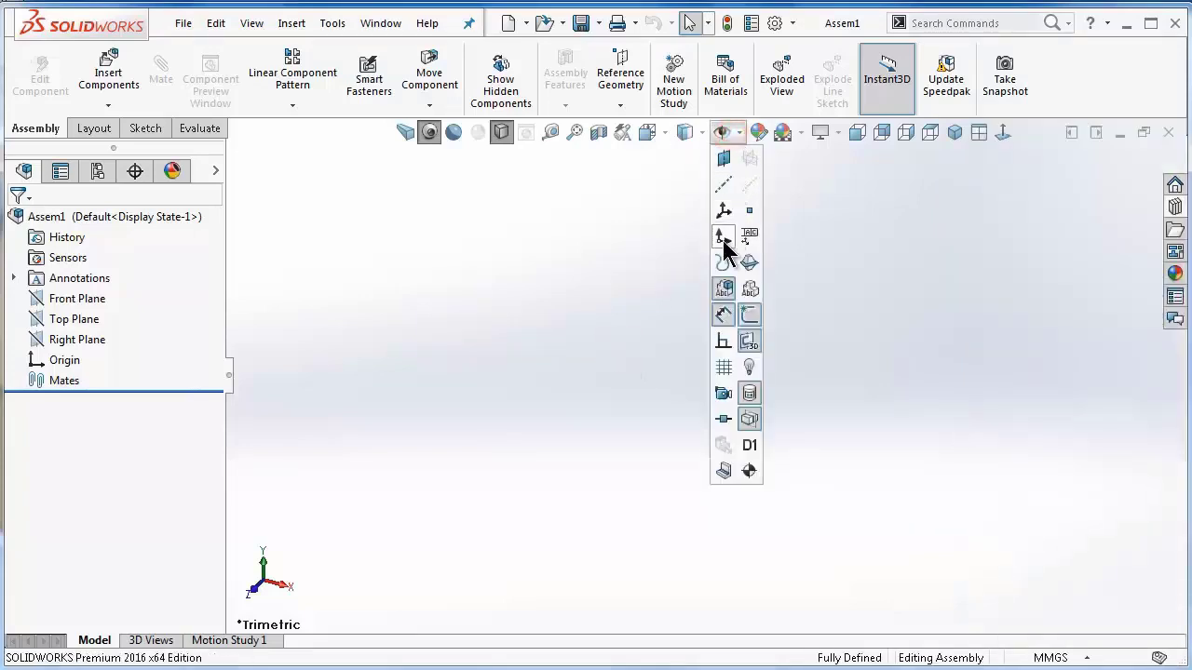
left_click(908, 303)
Drag a Spur Gear from the Toolbox Gears folder into the empty assembly.
left_click(1176, 206)
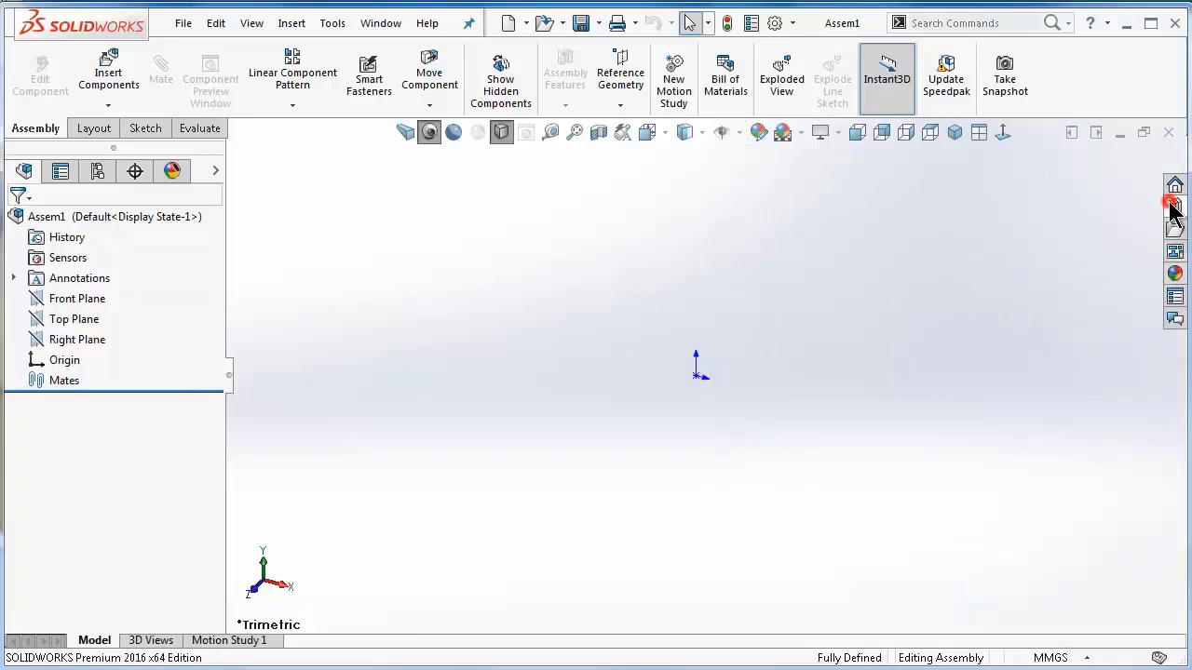
double_click(1113, 458)
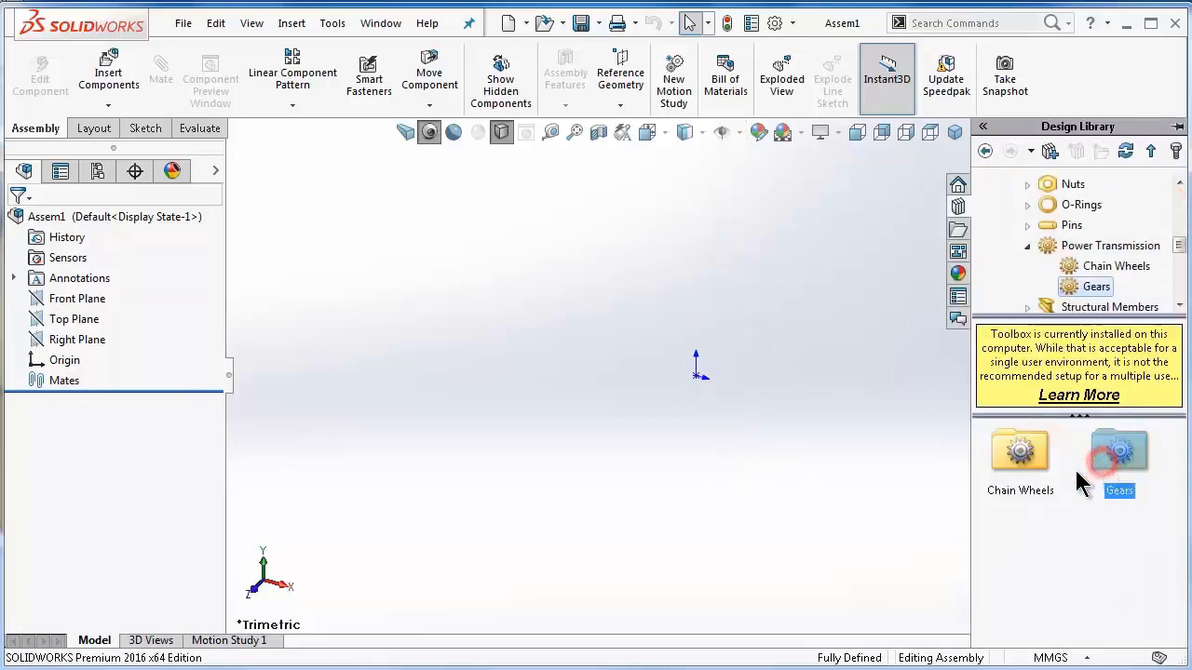
left_click_drag(1182, 529, 1183, 572)
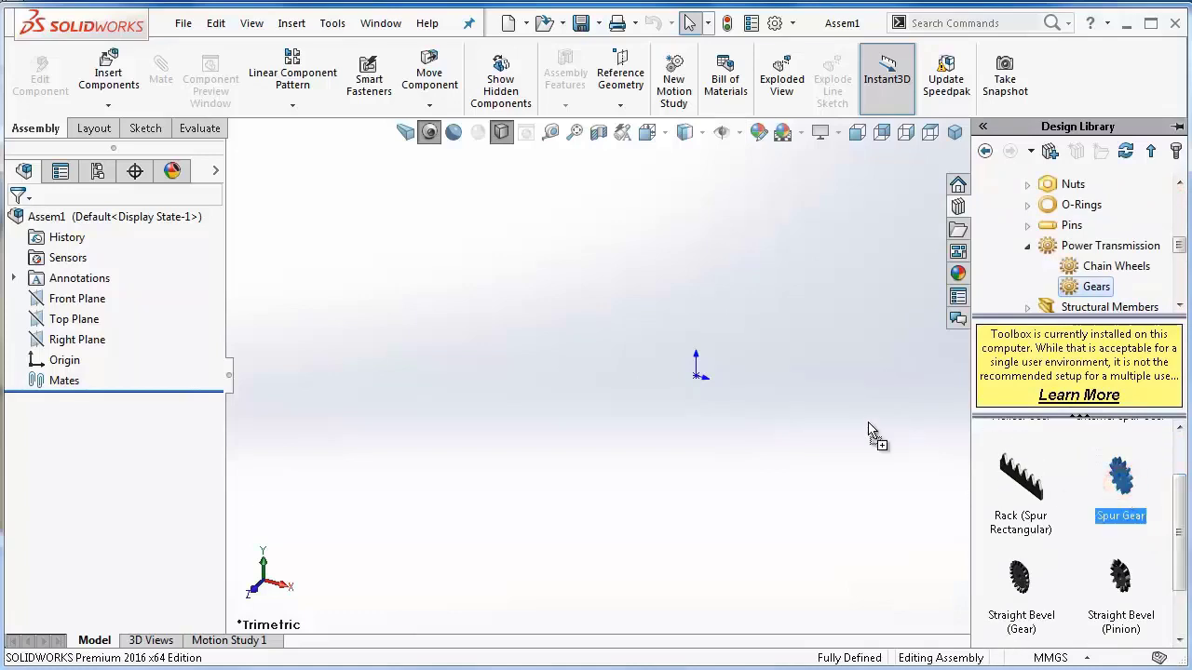
left_click_drag(868, 431, 708, 392)
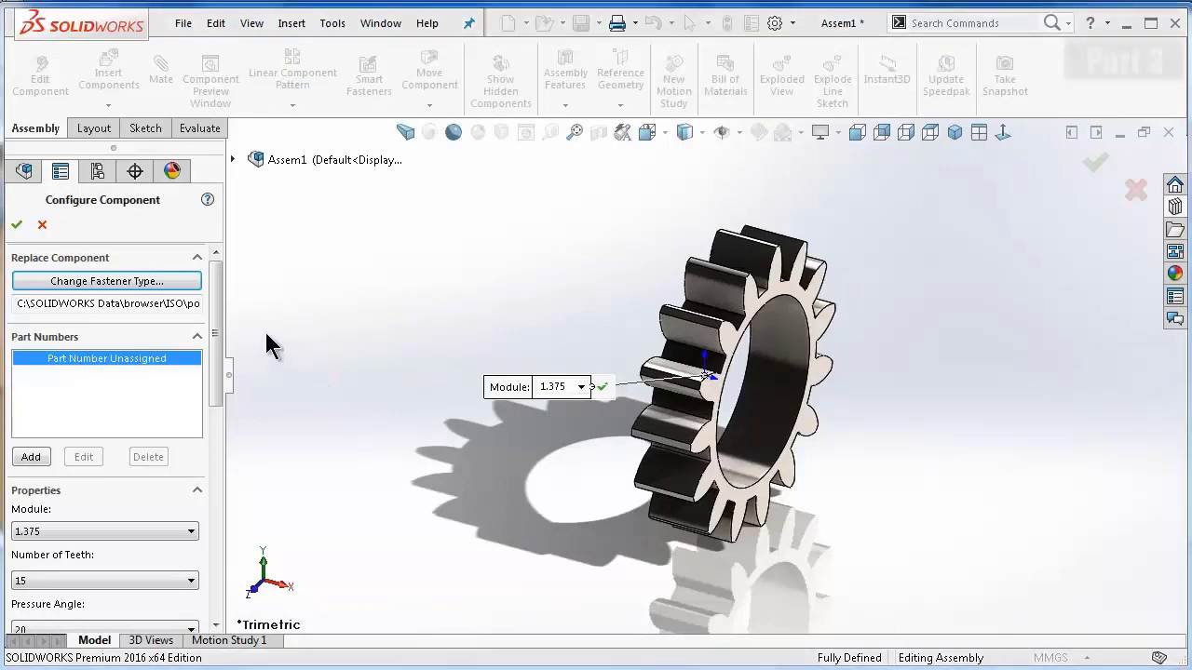
Configure the spur gear with module 1, 20 teeth and face width 3.25.
left_click_drag(214, 328, 219, 391)
left_click(139, 385)
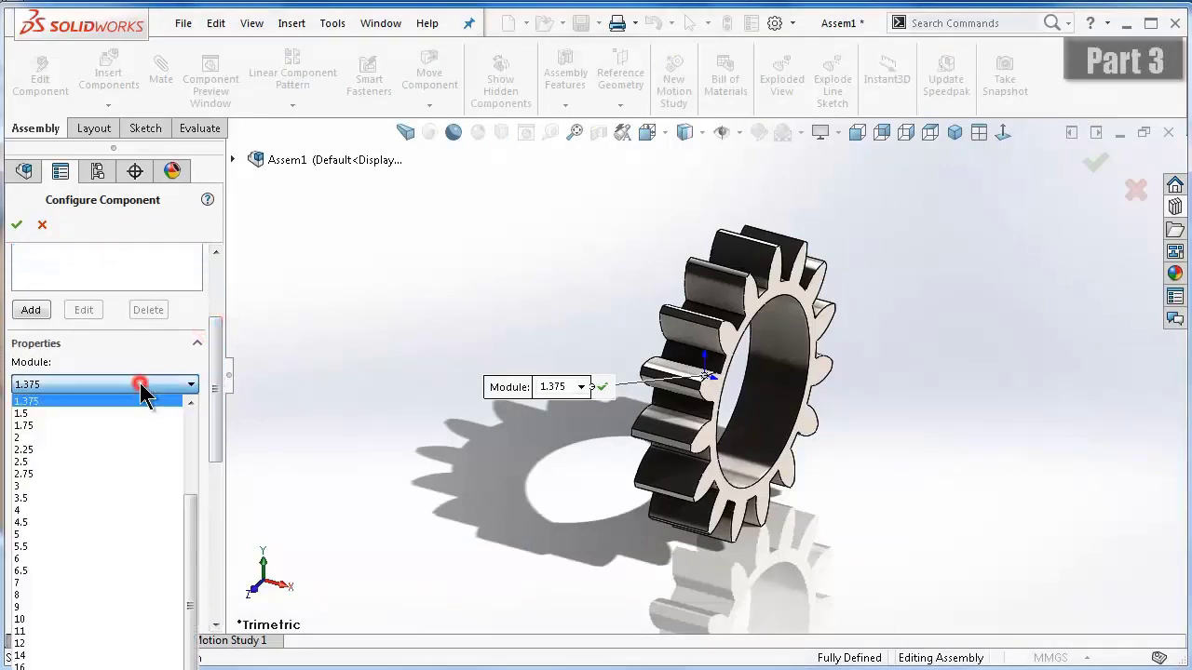
left_click(190, 401)
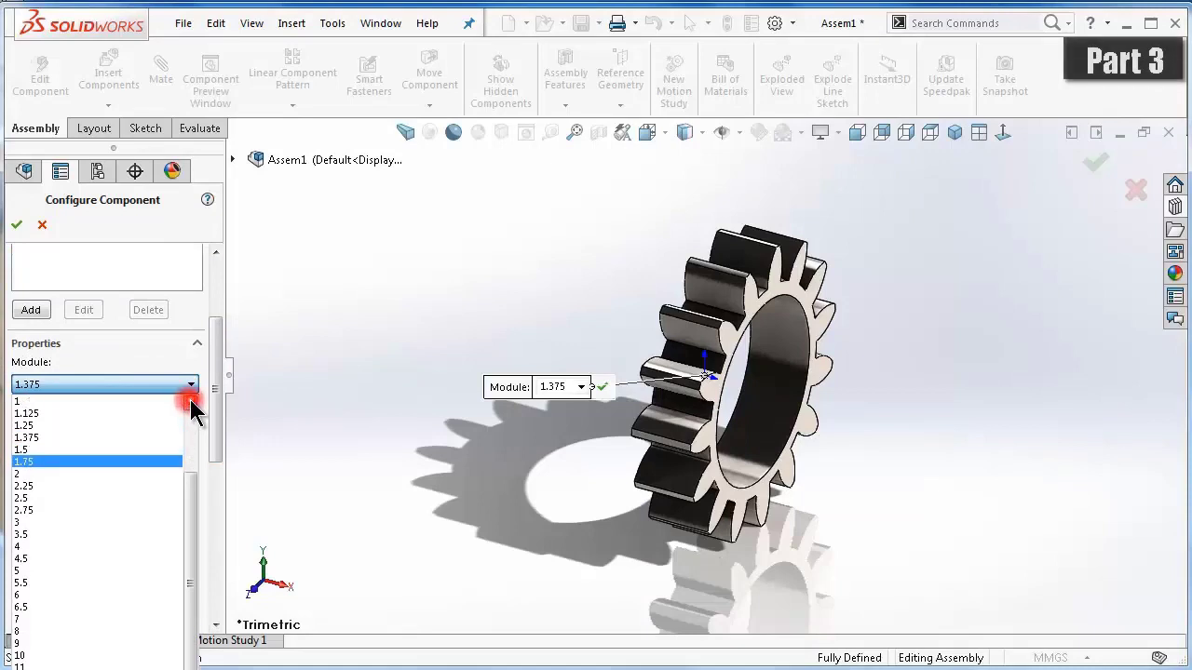
left_click(81, 413)
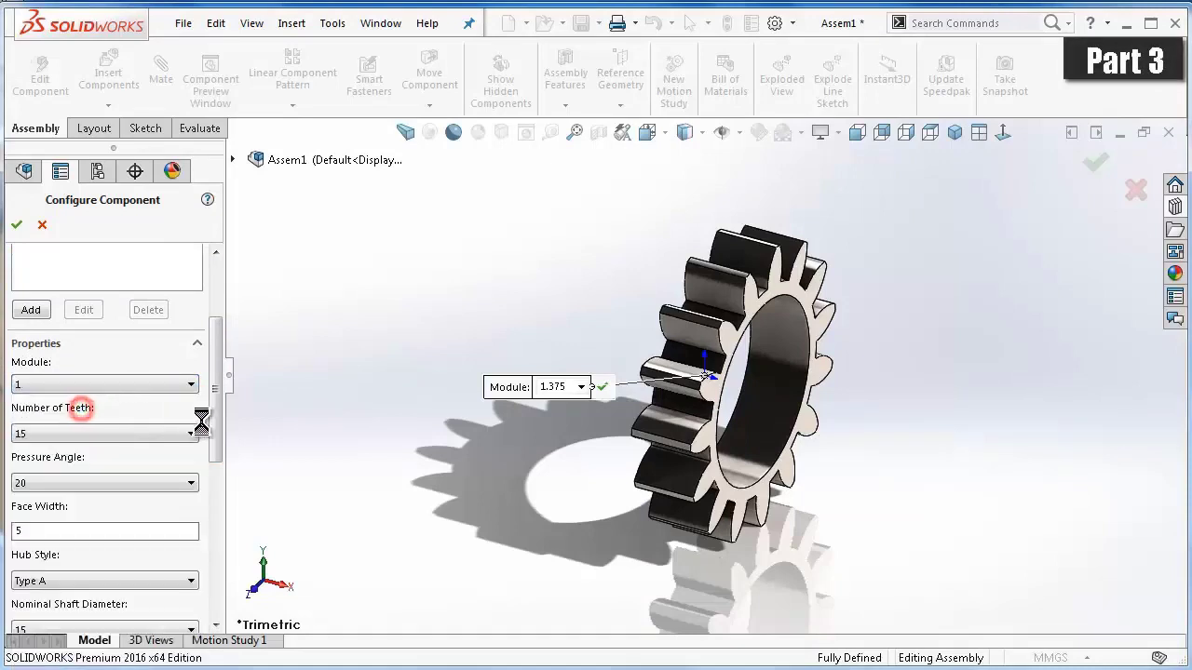
left_click(110, 445)
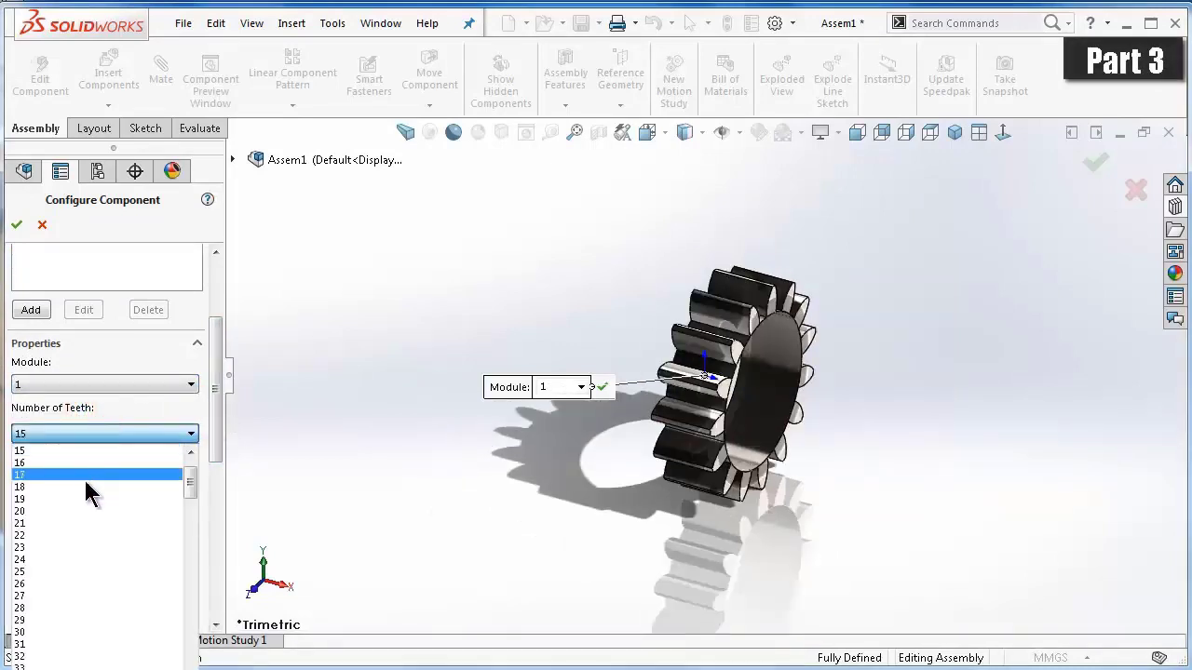
left_click(68, 508)
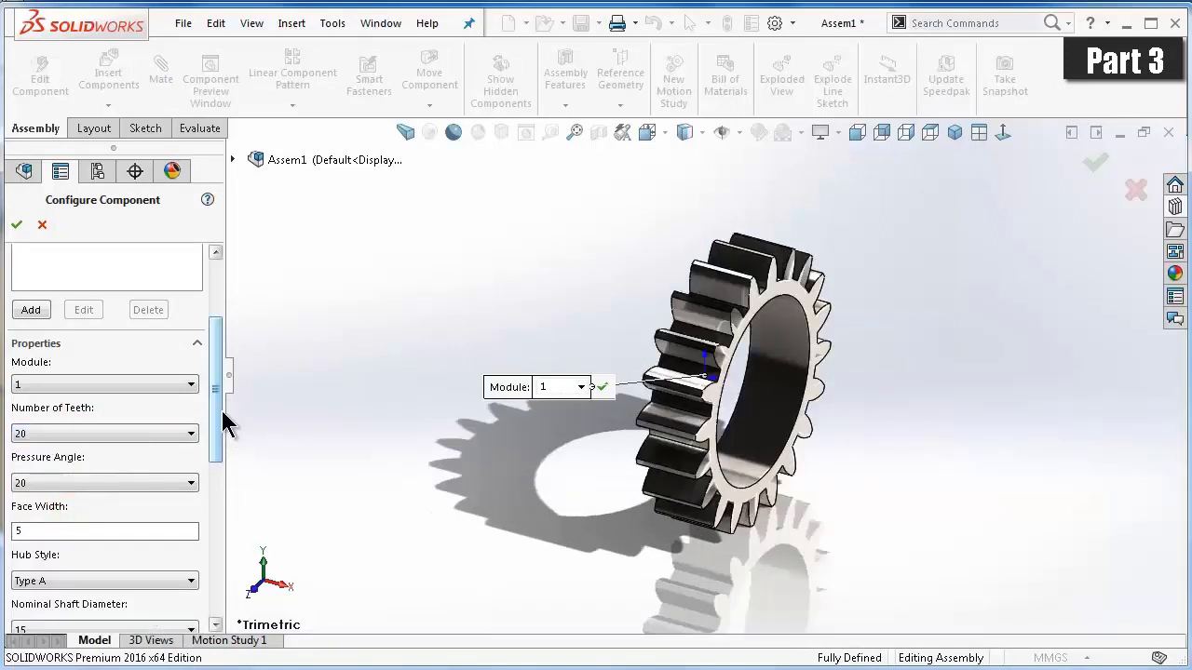
left_click_drag(222, 407, 220, 467)
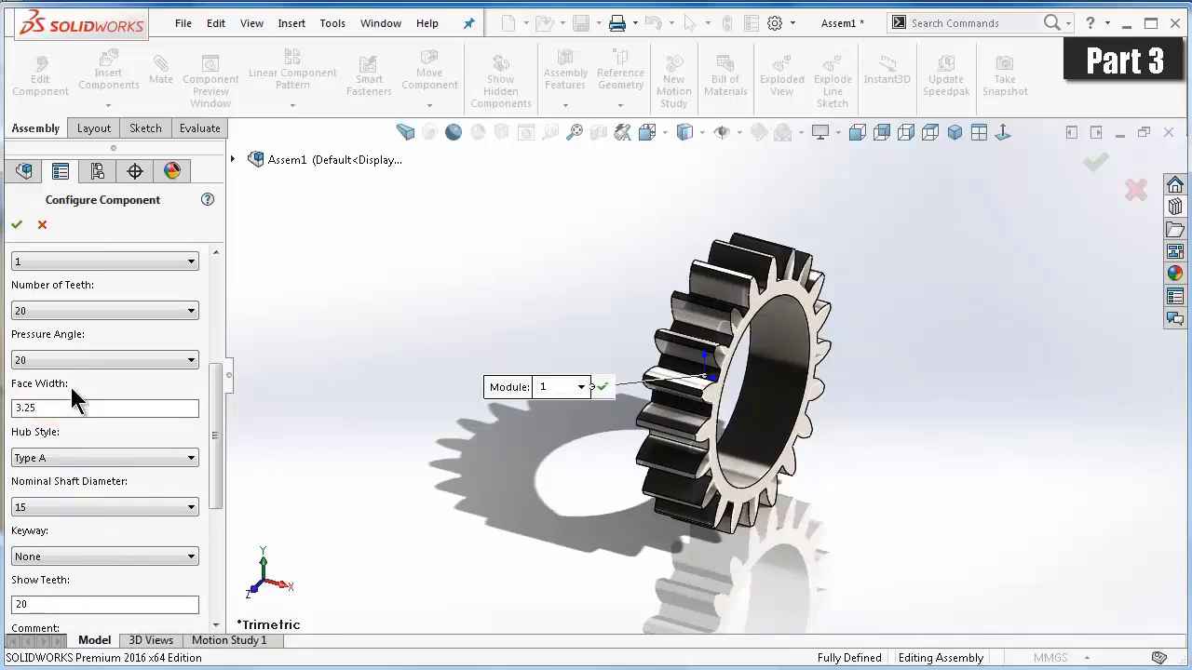
Switch the gear's hub style to Type B and set the hub diameter to 12.
left_click(65, 458)
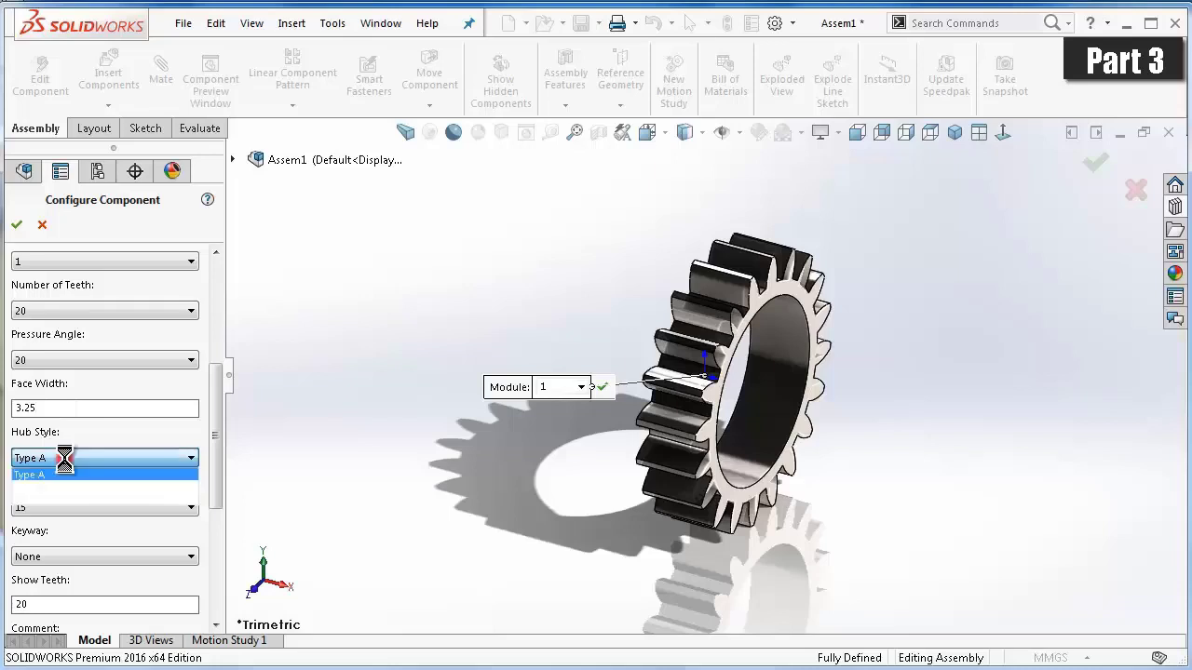
left_click(45, 486)
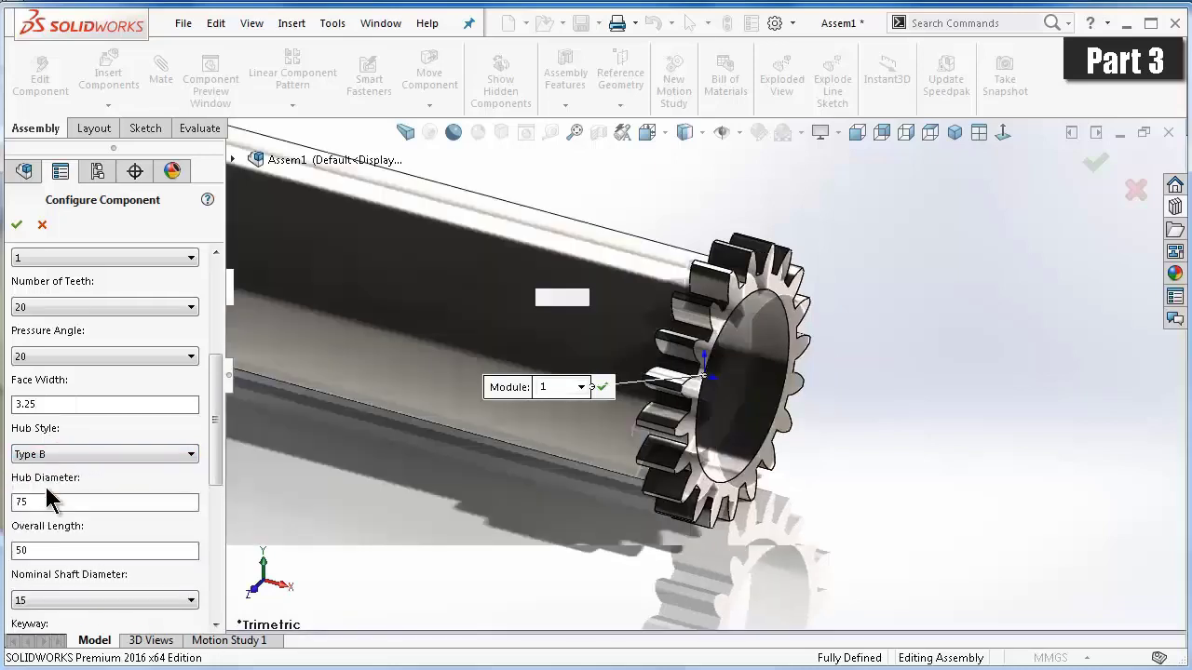
scroll(703, 461, "up", 3)
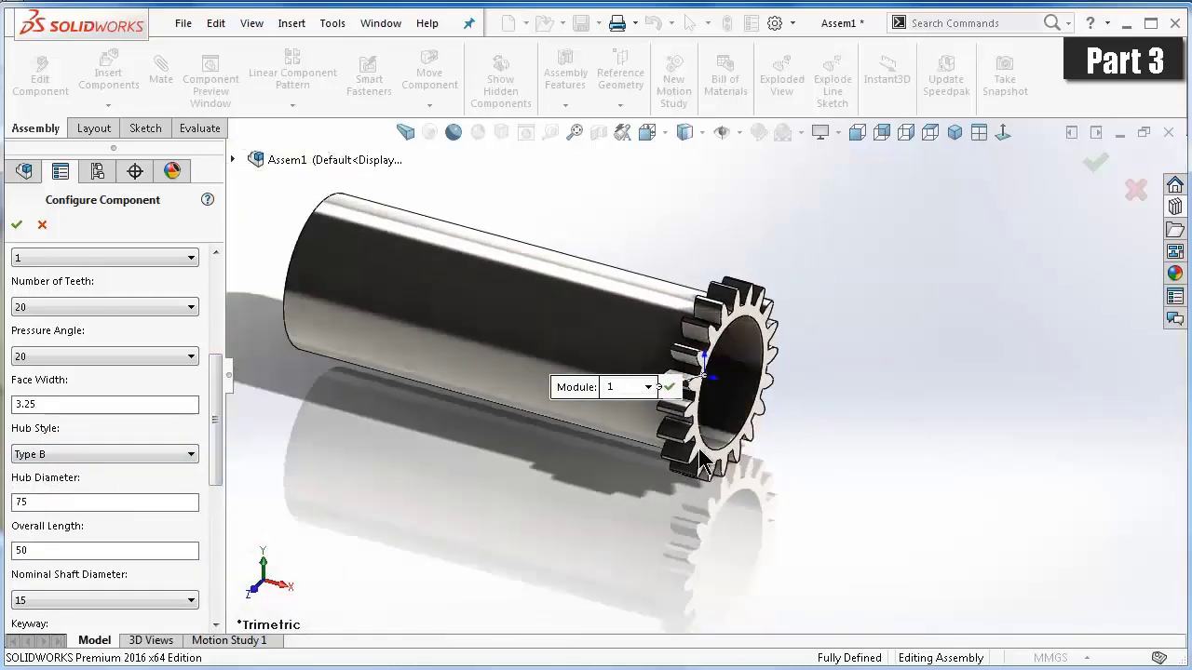
middle_click_drag(737, 264, 721, 251)
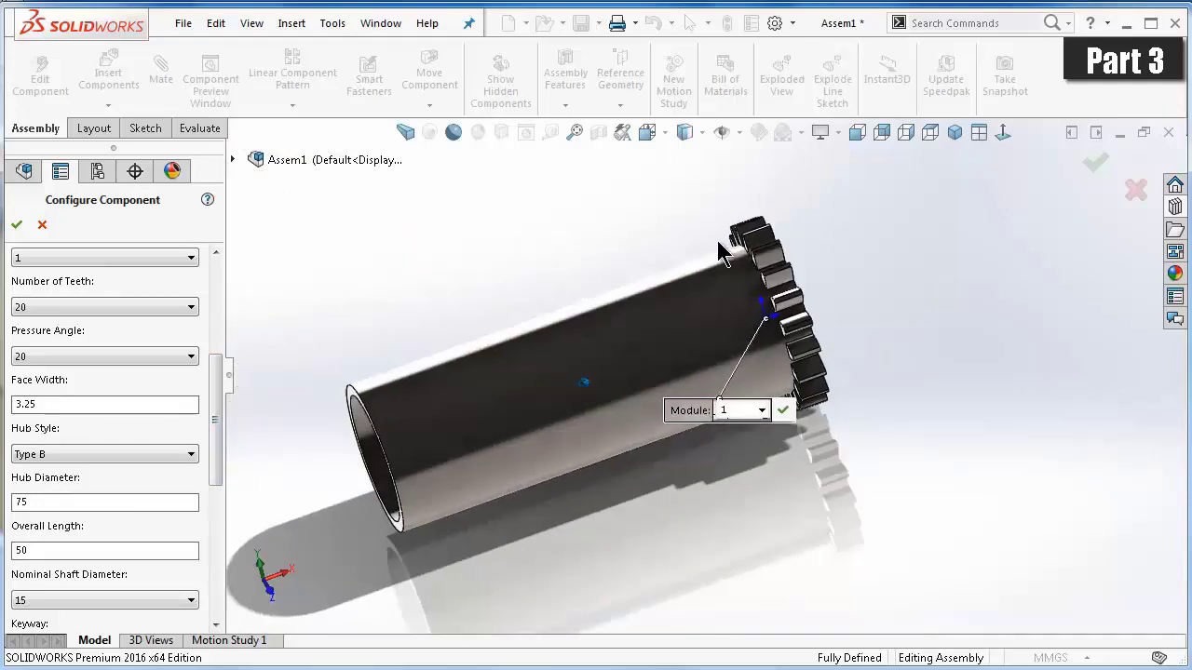
key("ctrl+7")
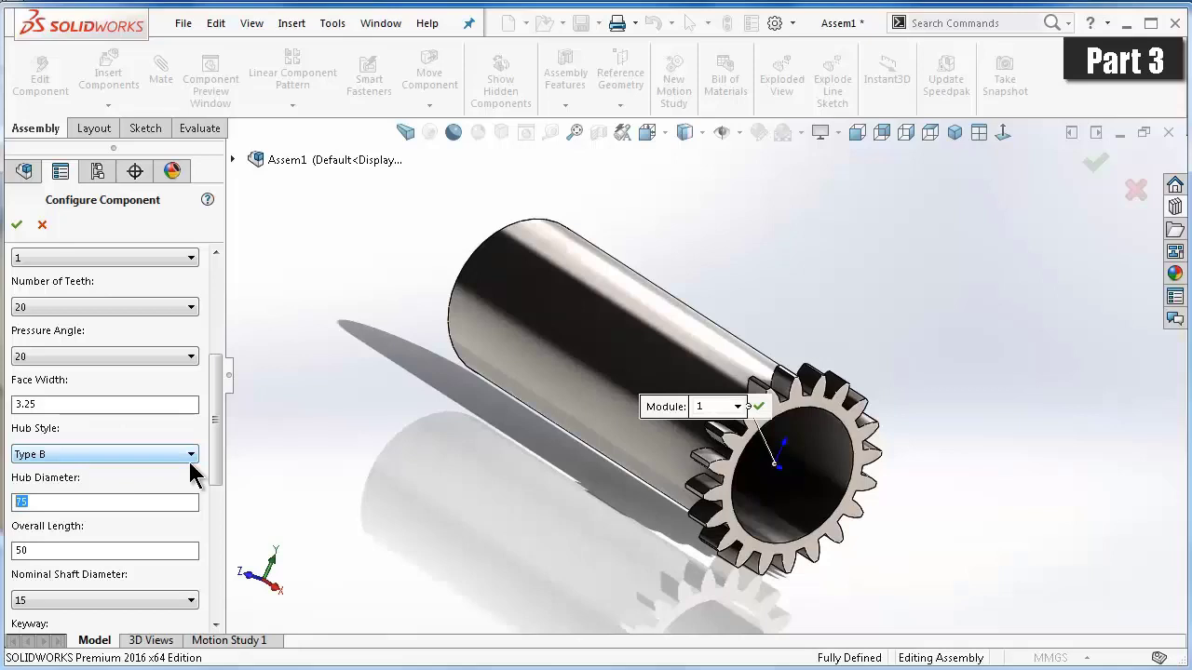
type("12")
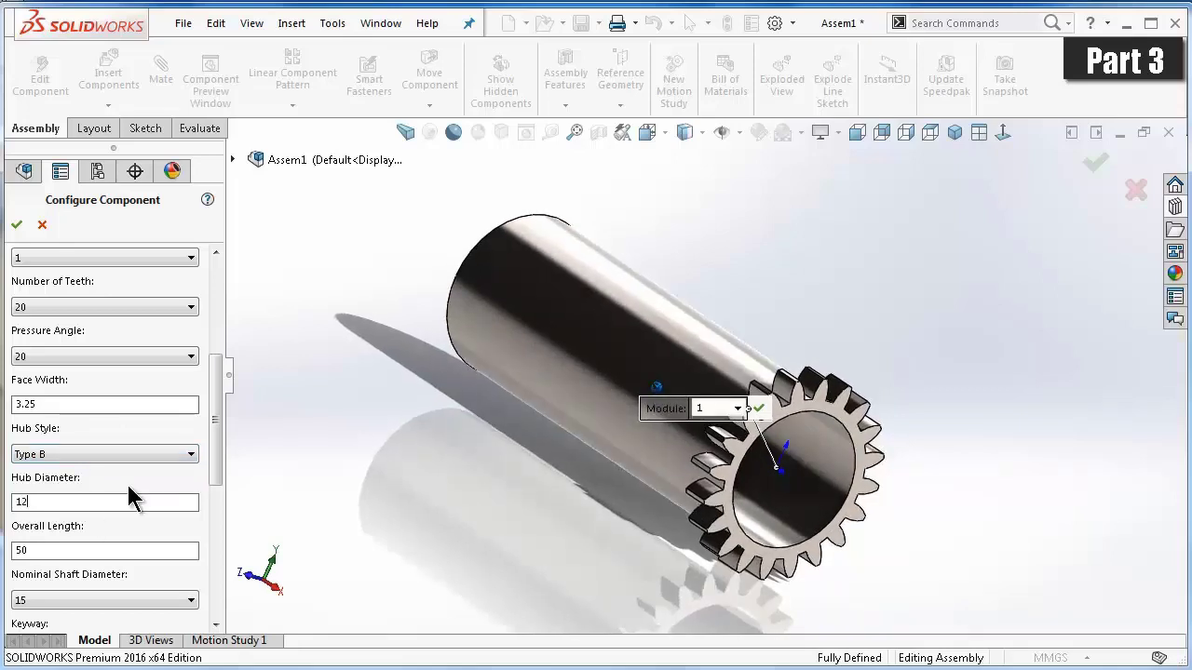
left_click(130, 483)
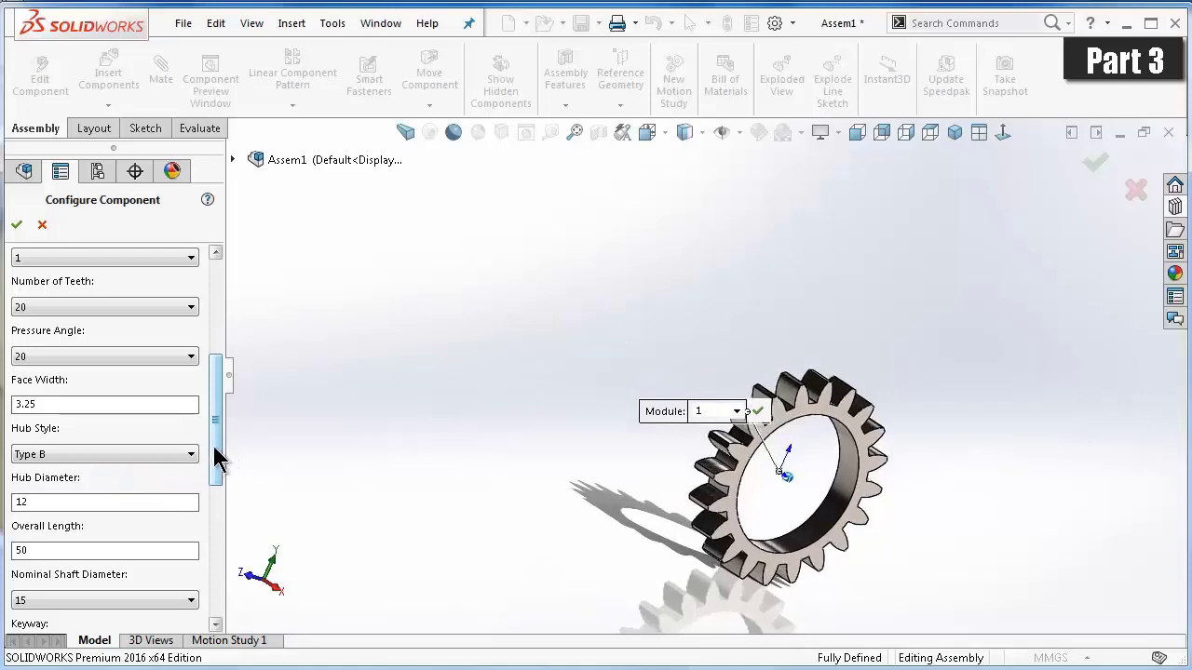
mouse_move(215, 451)
left_mouse_down()
mouse_move(215, 474)
mouse_move(215, 449)
left_mouse_up()
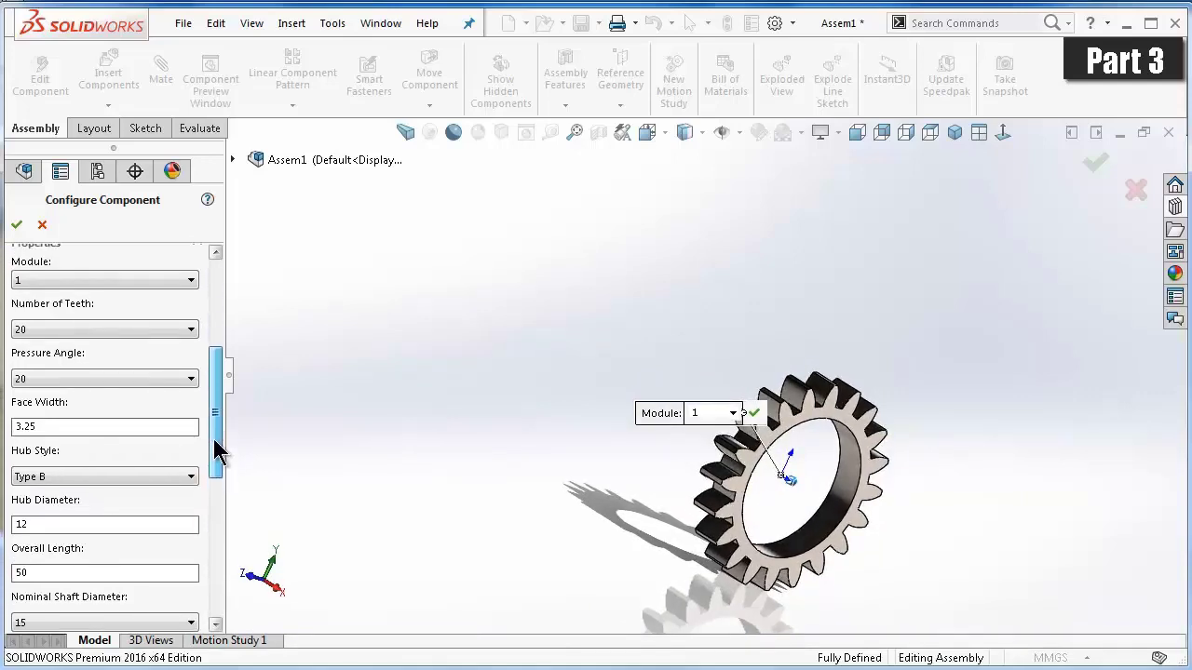
mouse_move(215, 440)
left_mouse_down()
mouse_move(215, 430)
mouse_move(216, 495)
left_mouse_up()
Set the gear's nominal shaft diameter to 7.
left_click(190, 495)
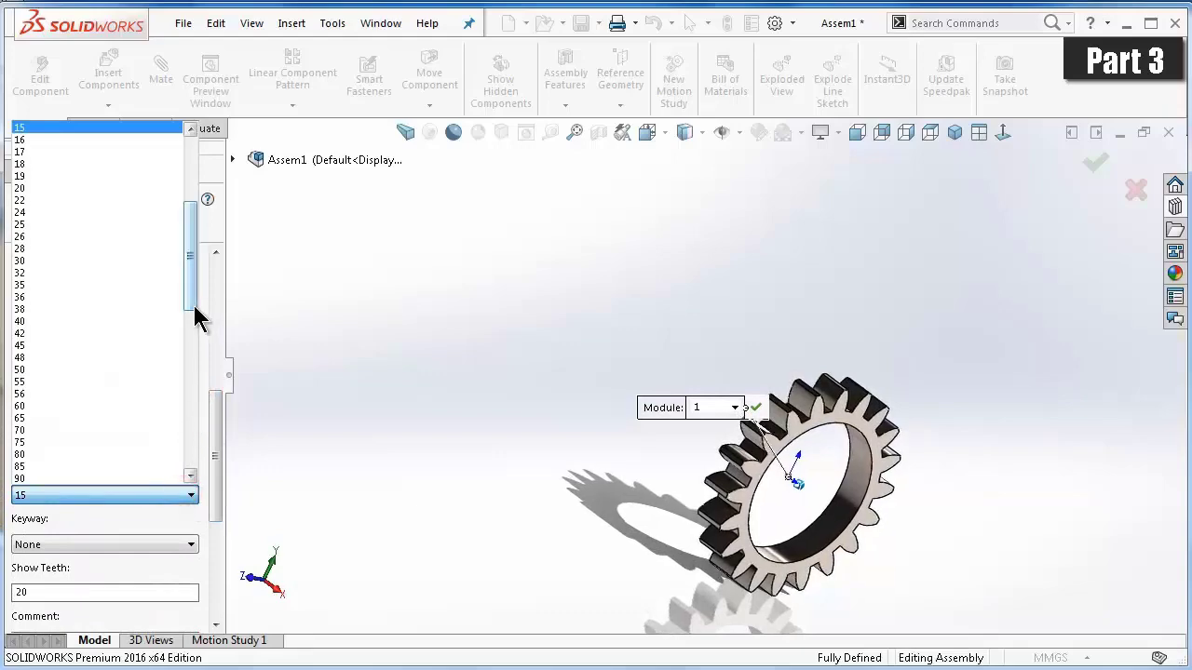
left_click_drag(193, 311, 187, 256)
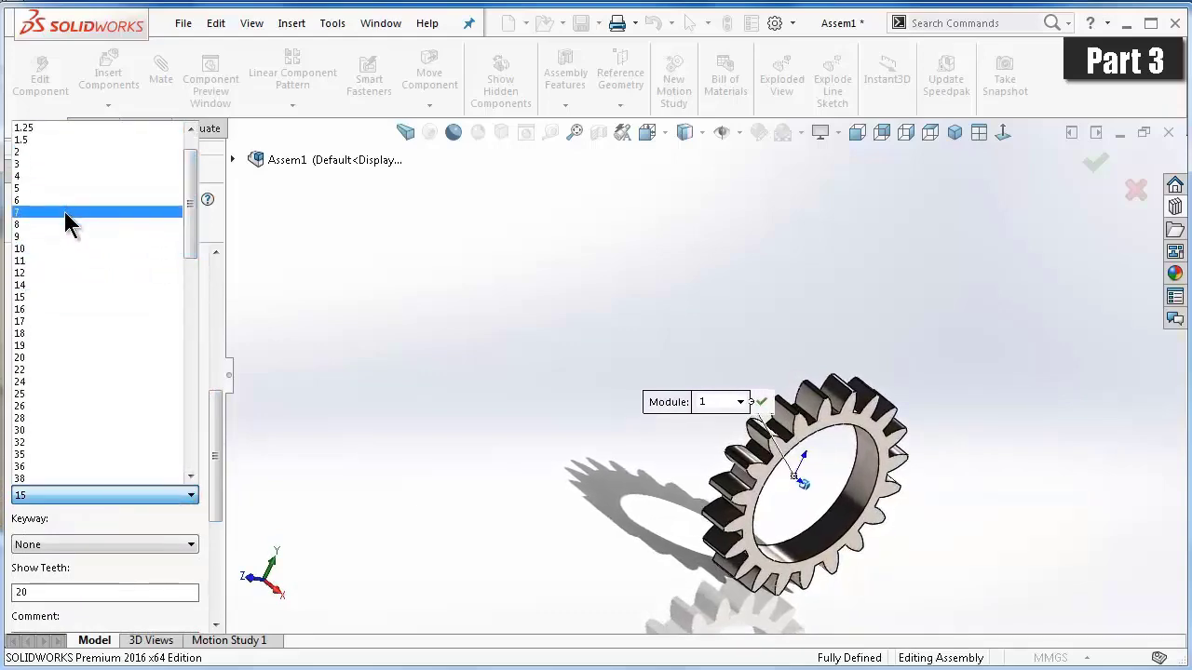
left_click(65, 211)
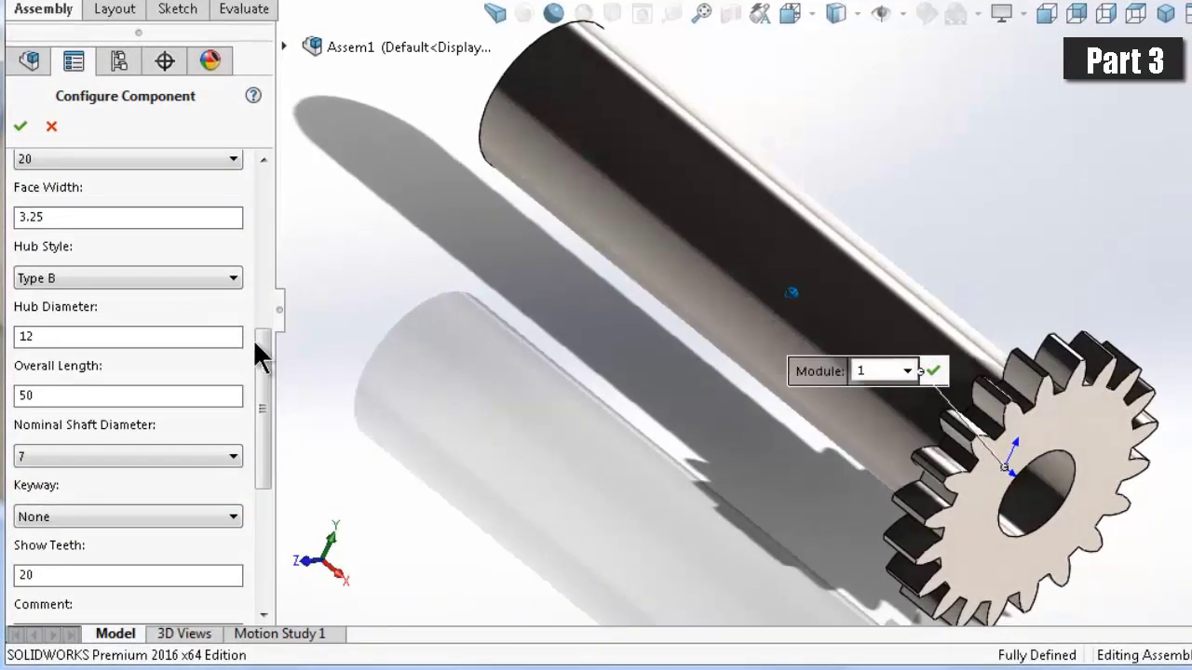
mouse_move(236, 366)
left_mouse_down()
mouse_move(241, 378)
mouse_move(266, 345)
left_mouse_up()
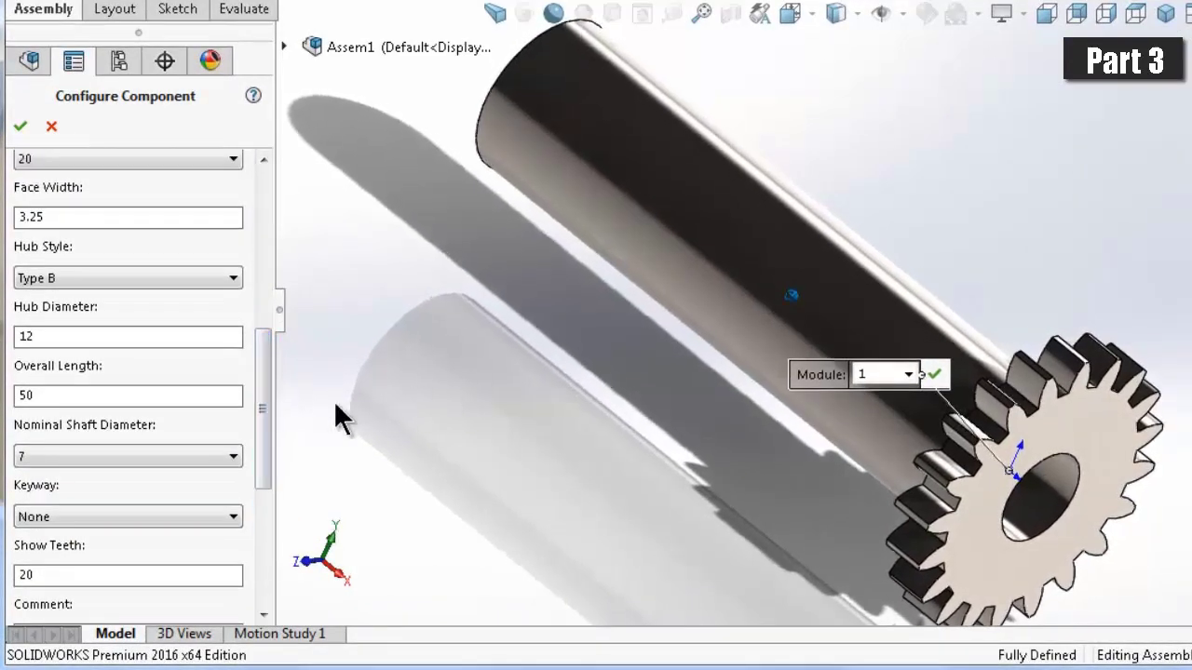
Change the overall length to 10.25 and rotate the view to inspect the hub.
double_click(37, 395)
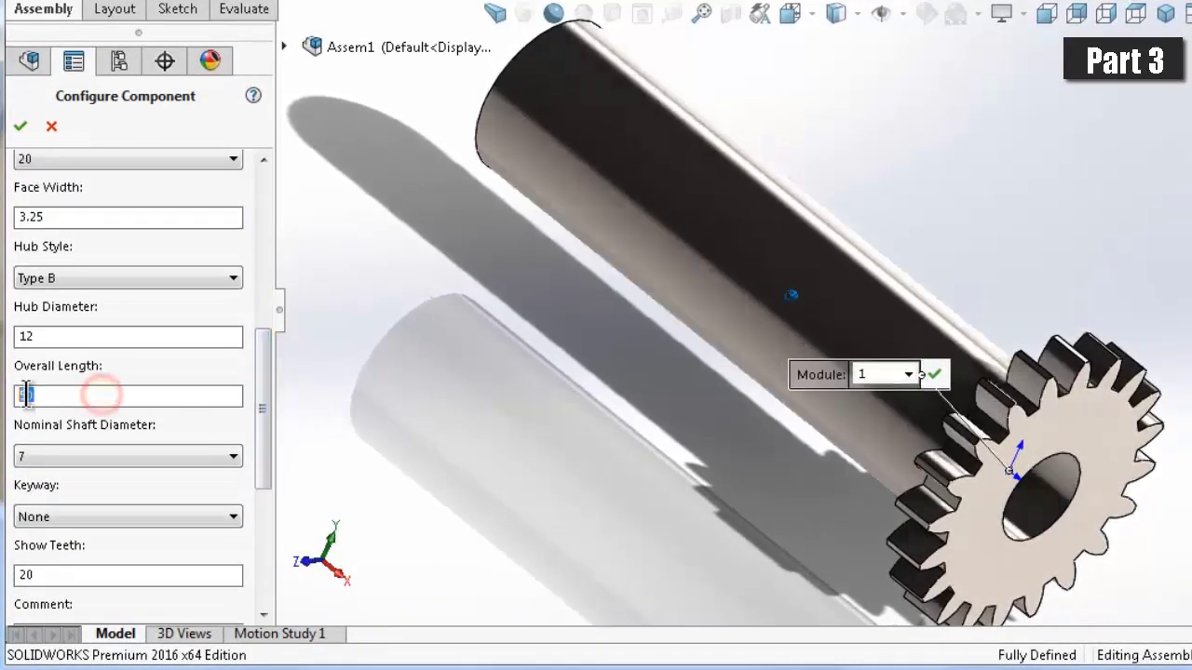
type("1")
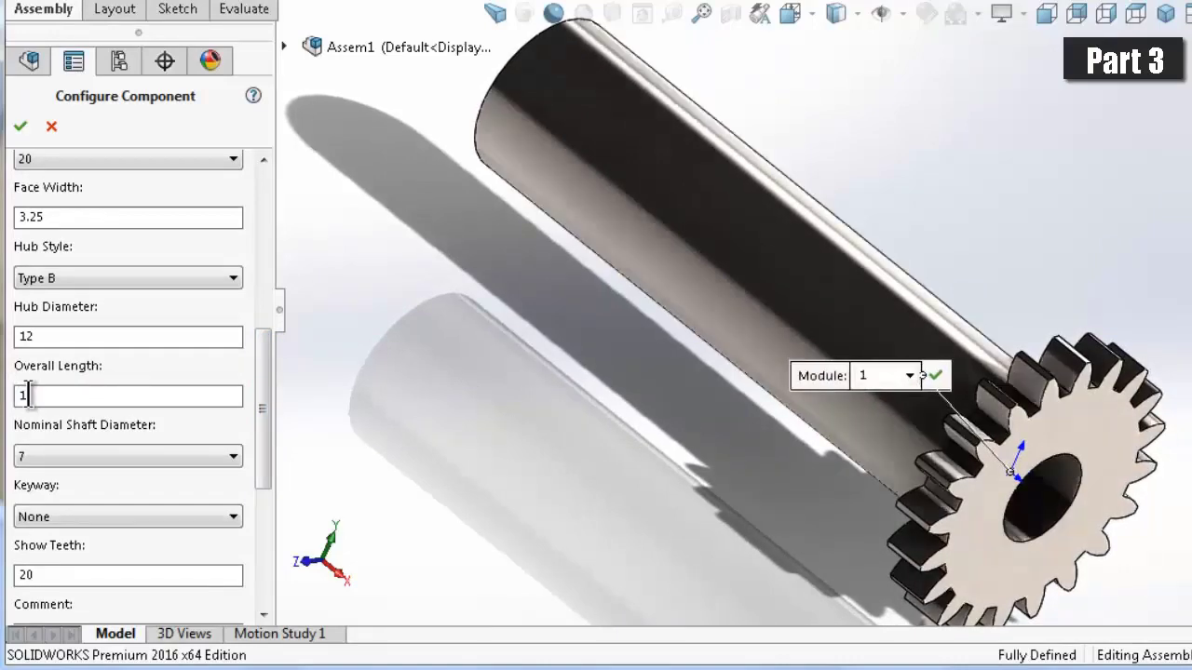
type("0.25")
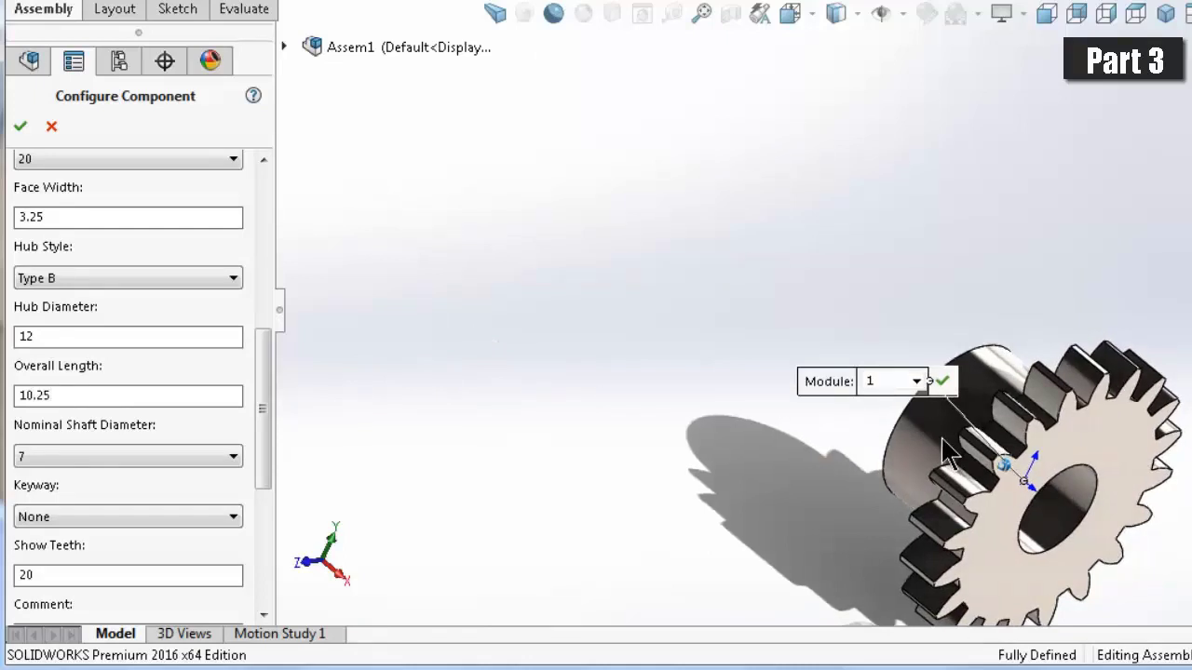
key("Left")
key("Left")
key("Left")
key("Left")
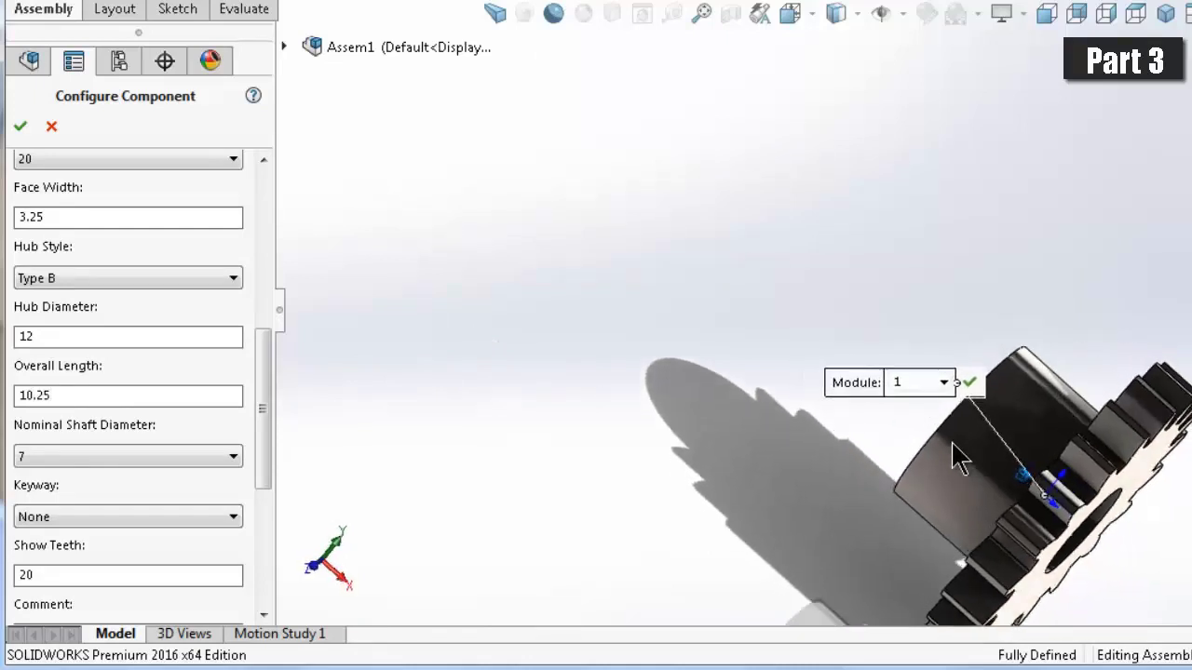
key("Left")
key("Left")
key("Left")
key("Left")
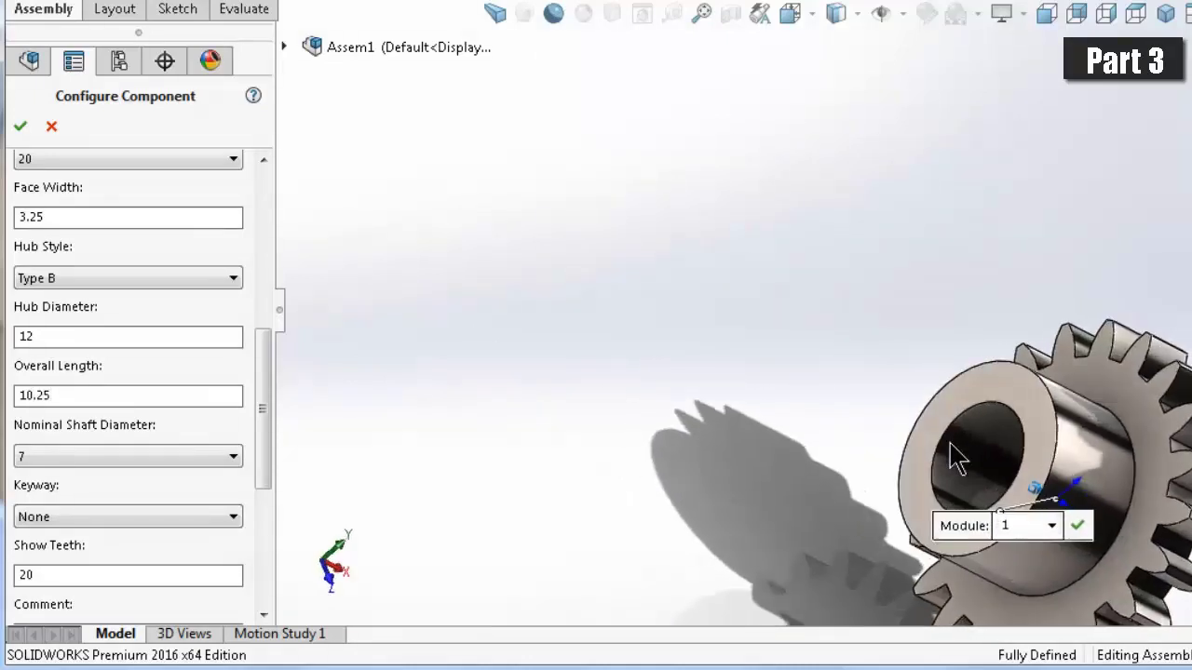
key("Left")
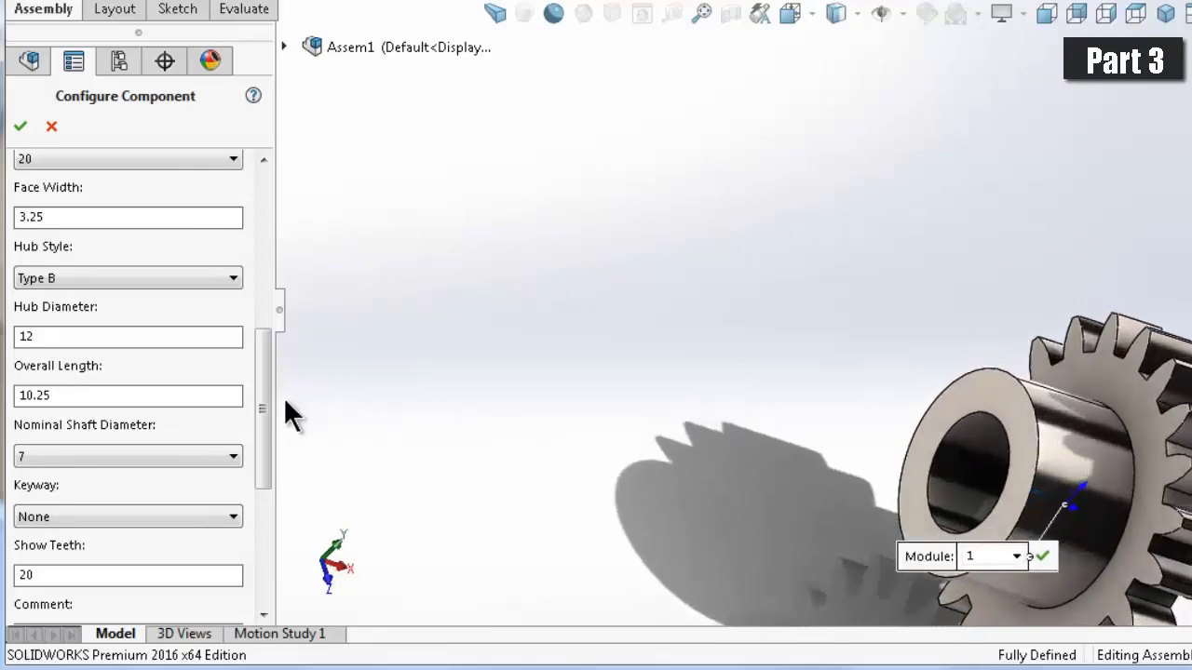
mouse_move(261, 394)
left_mouse_down()
mouse_move(262, 486)
mouse_move(262, 210)
left_mouse_up()
Accept the gear configuration and end insertion, leaving a single spur gear_iso<1>.
left_click(19, 125)
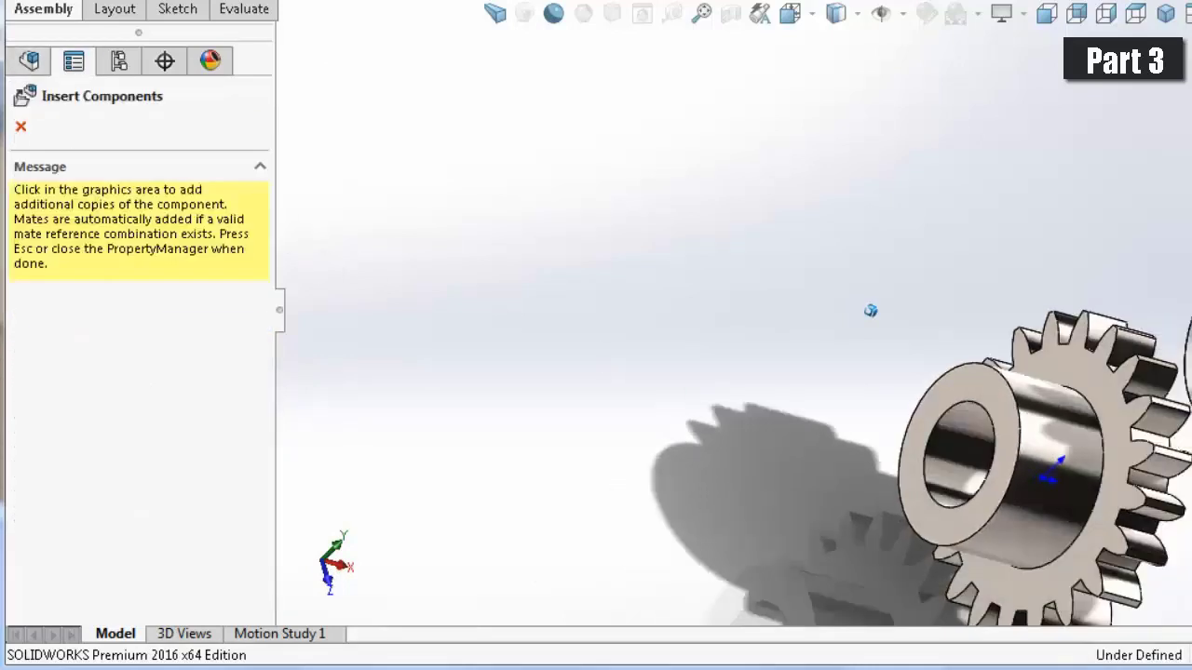
key("Escape")
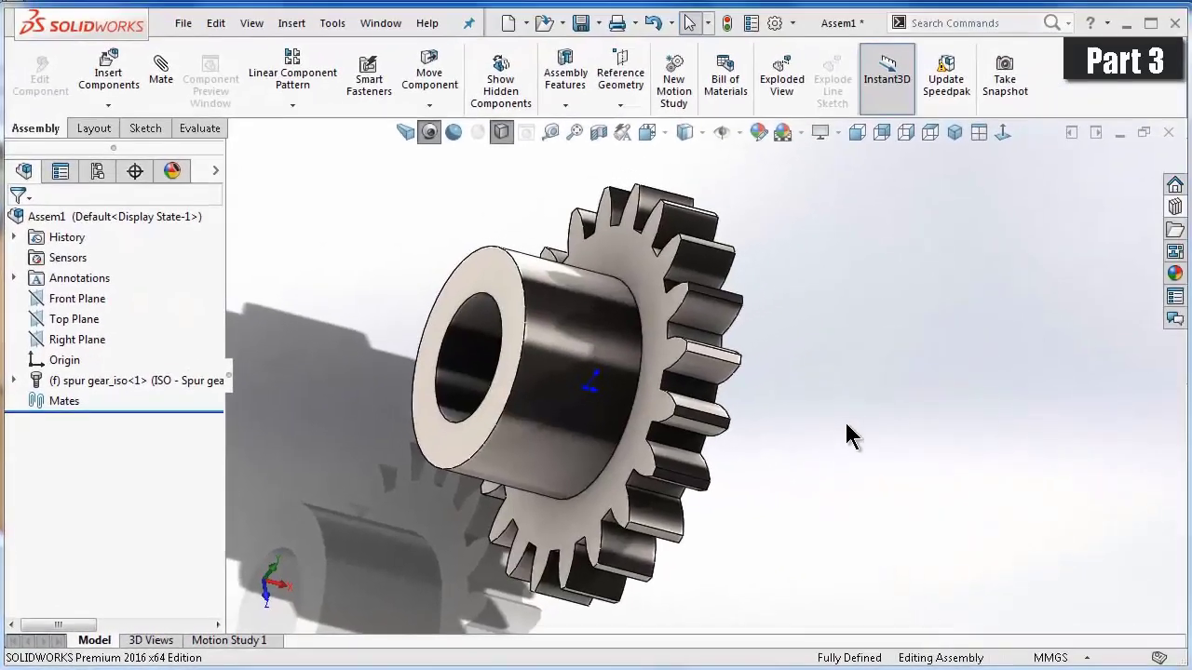
middle_click_drag(847, 433, 761, 412)
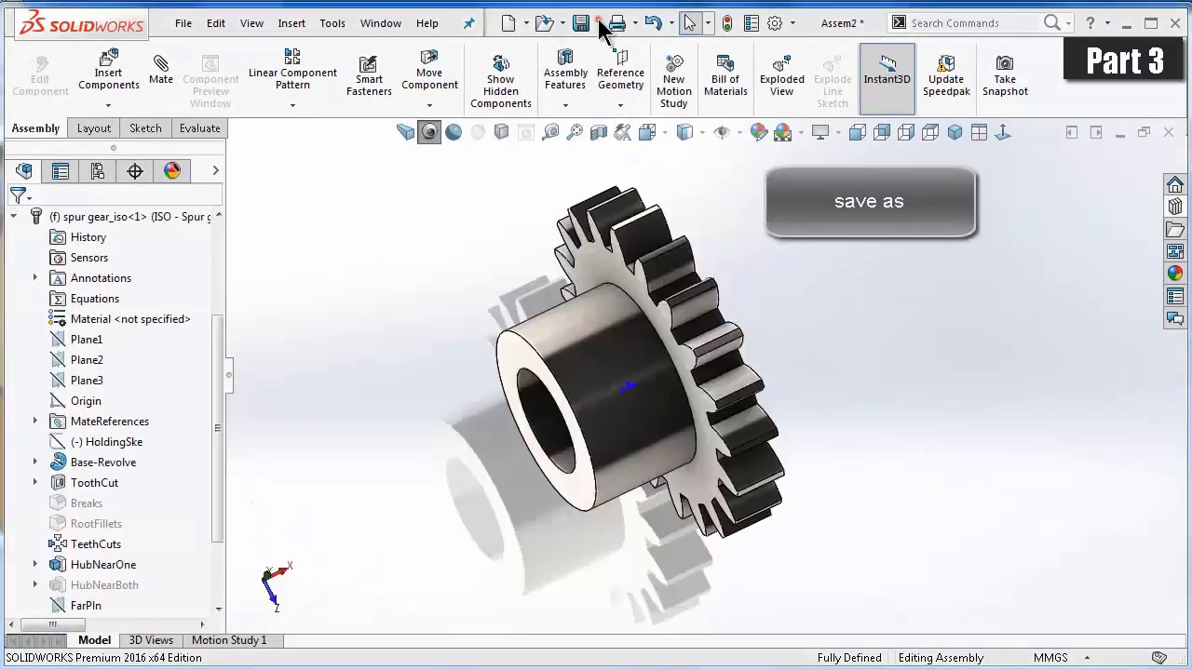
Save the assembly as part file spur gear_pt3 with all components, replacing the existing file.
left_click(599, 22)
left_click(610, 69)
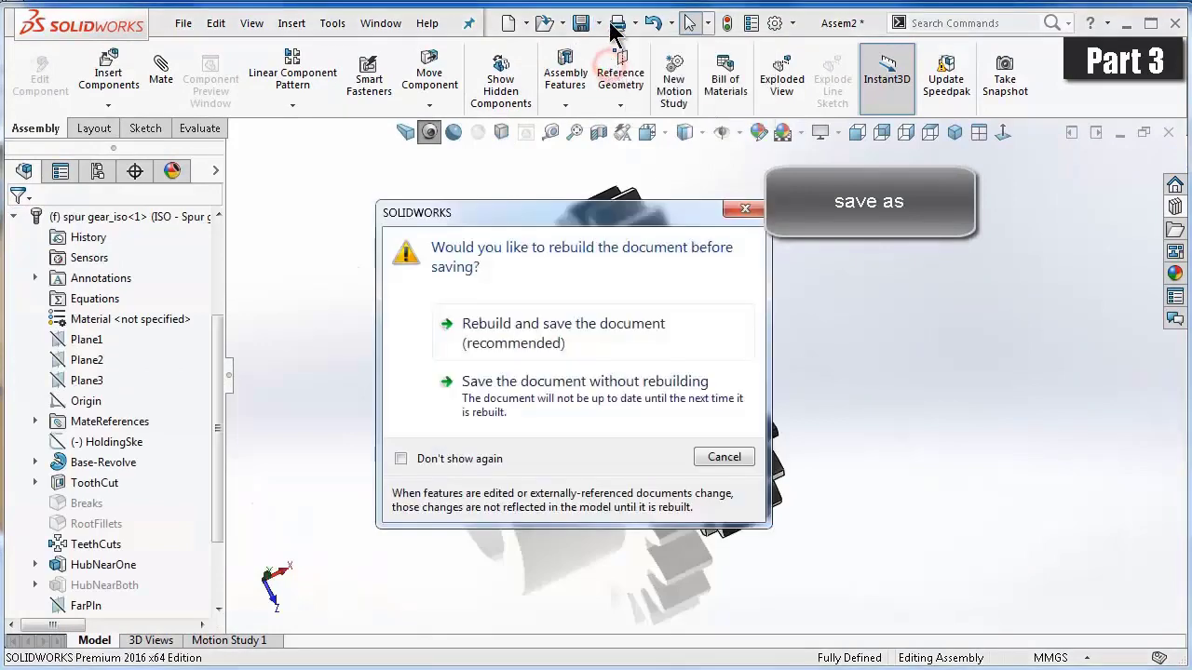
left_click(606, 326)
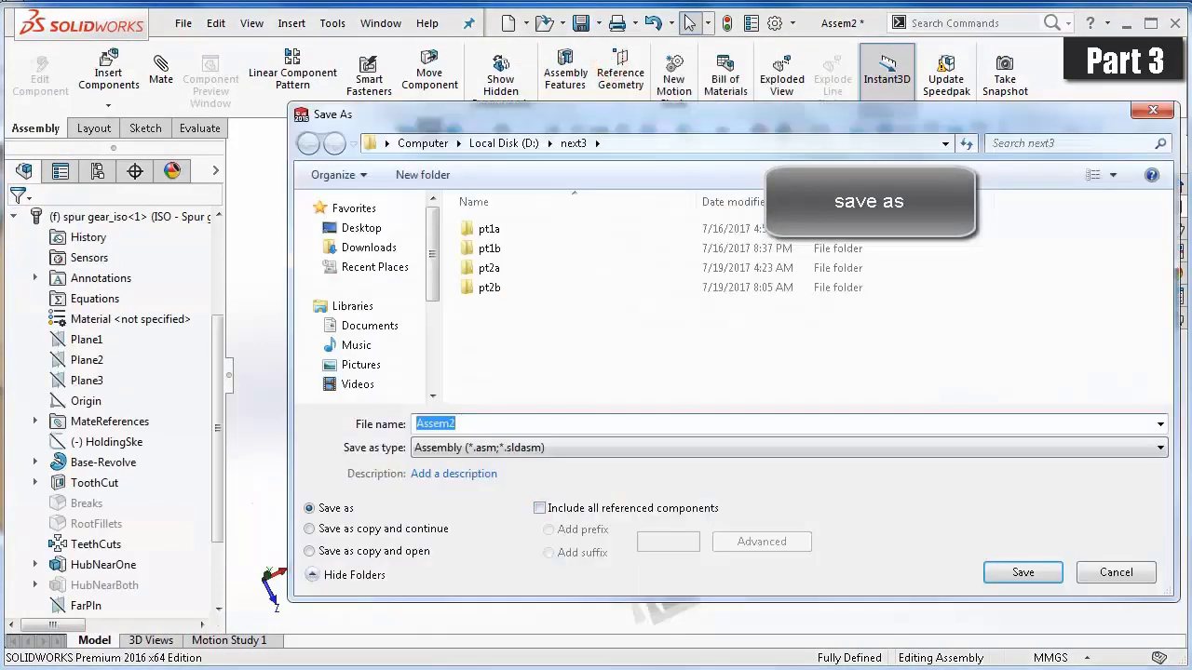
left_click(614, 448)
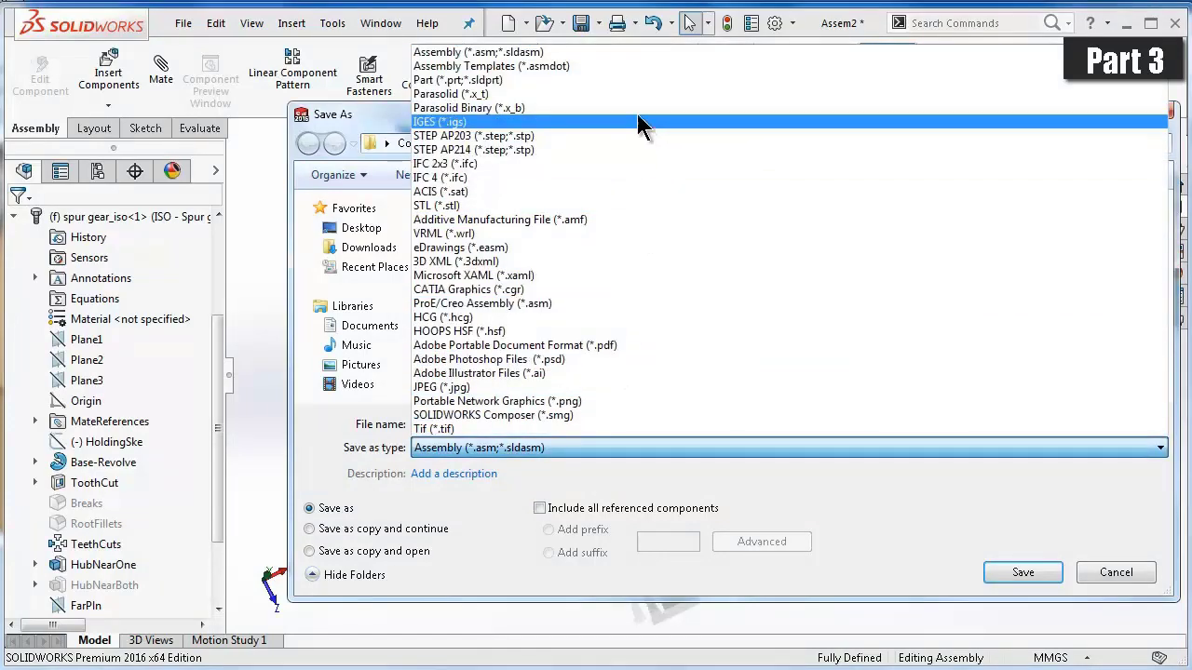
left_click(607, 81)
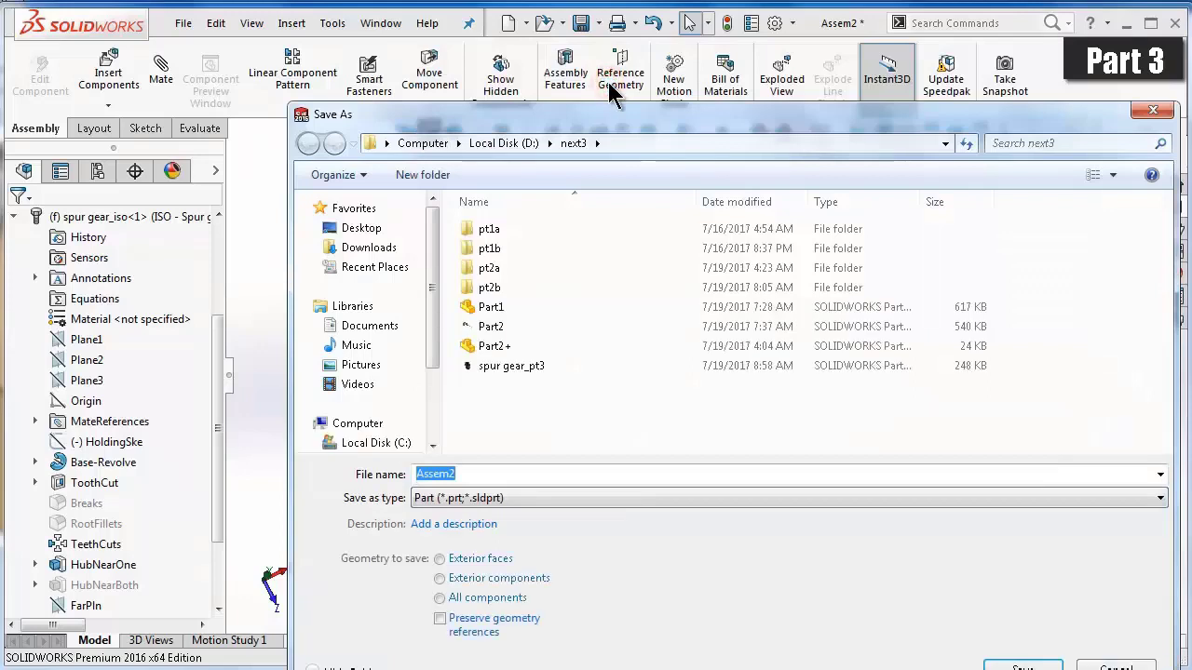
left_click(510, 367)
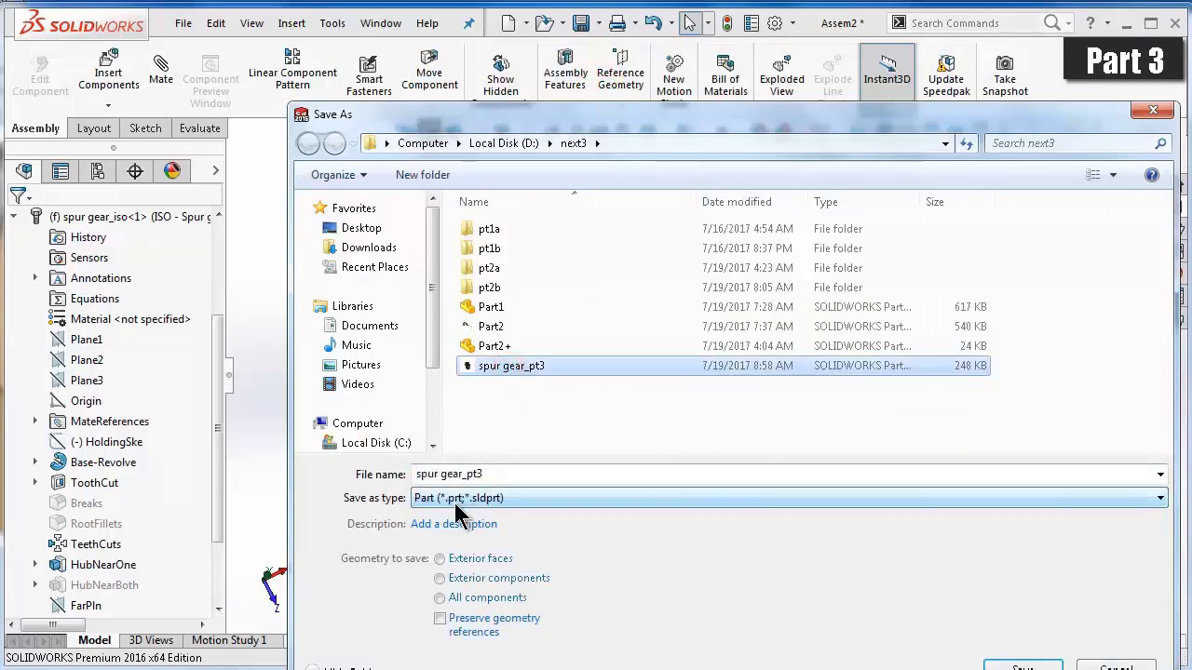
left_click(518, 599)
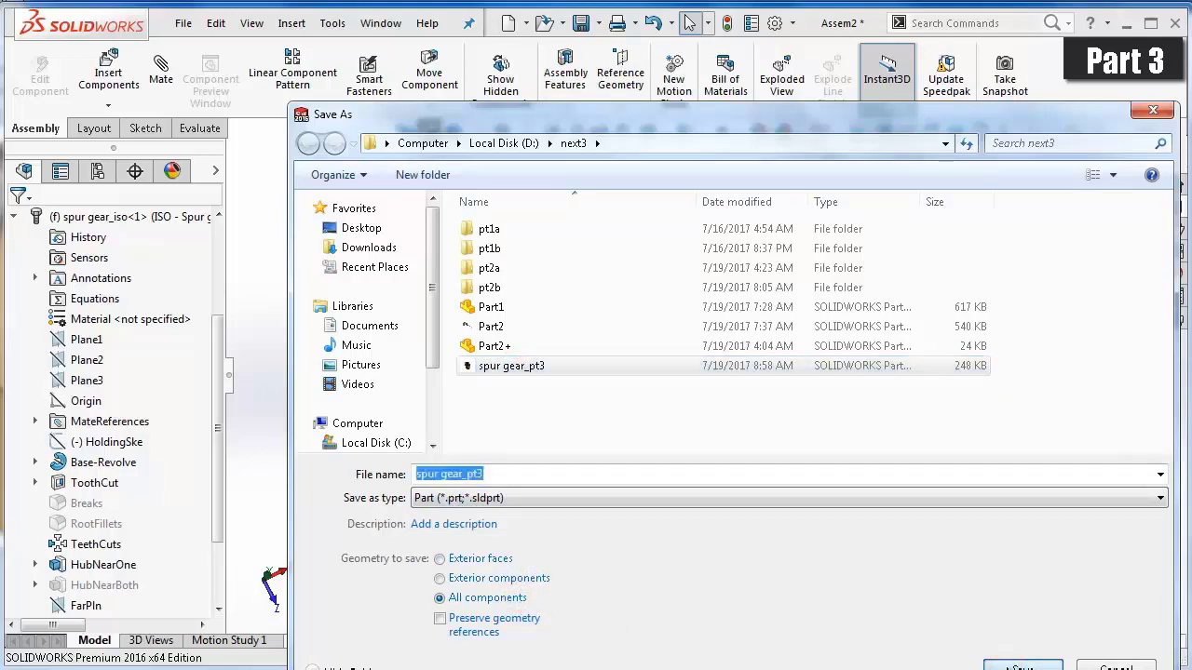
left_click(1019, 667)
left_click(607, 407)
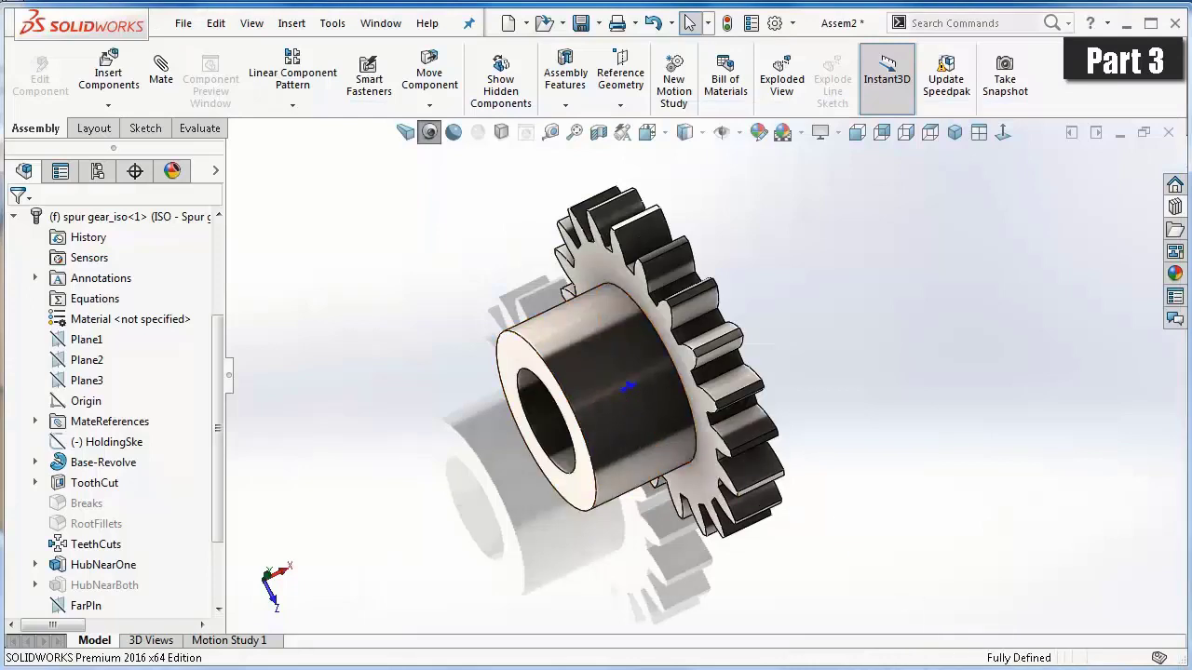
left_click(1168, 132)
Close the assembly without saving and open the spur gear_pt3 part, dismissing FeatureWorks.
left_click(482, 413)
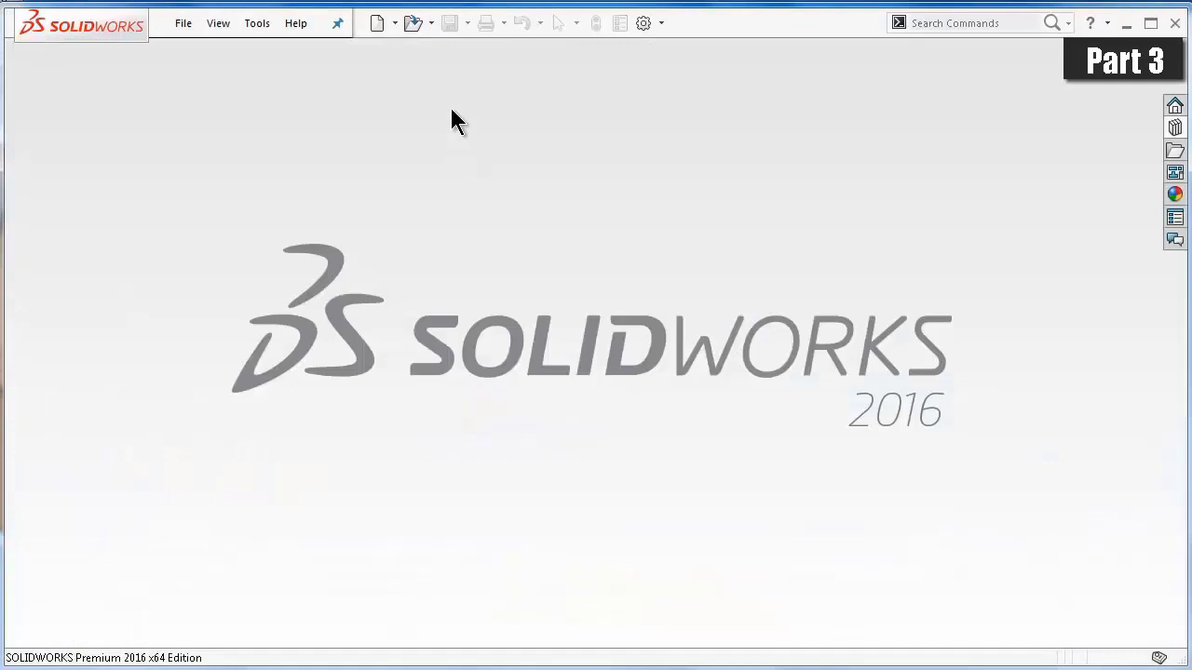
left_click(415, 28)
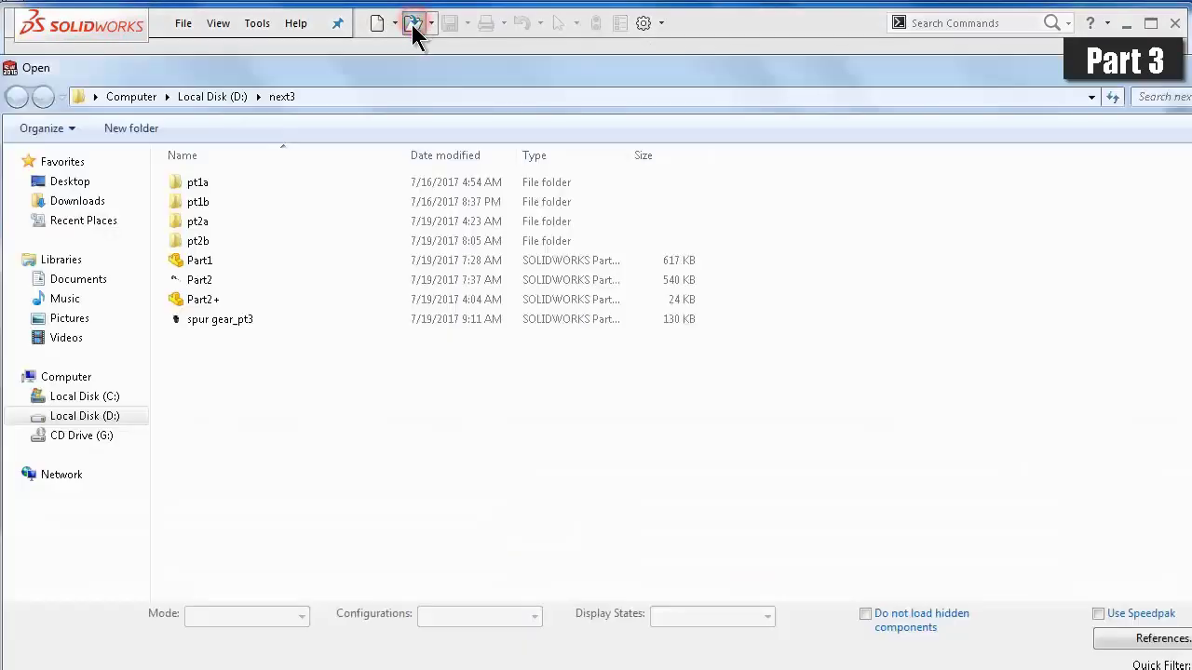
left_click(274, 324)
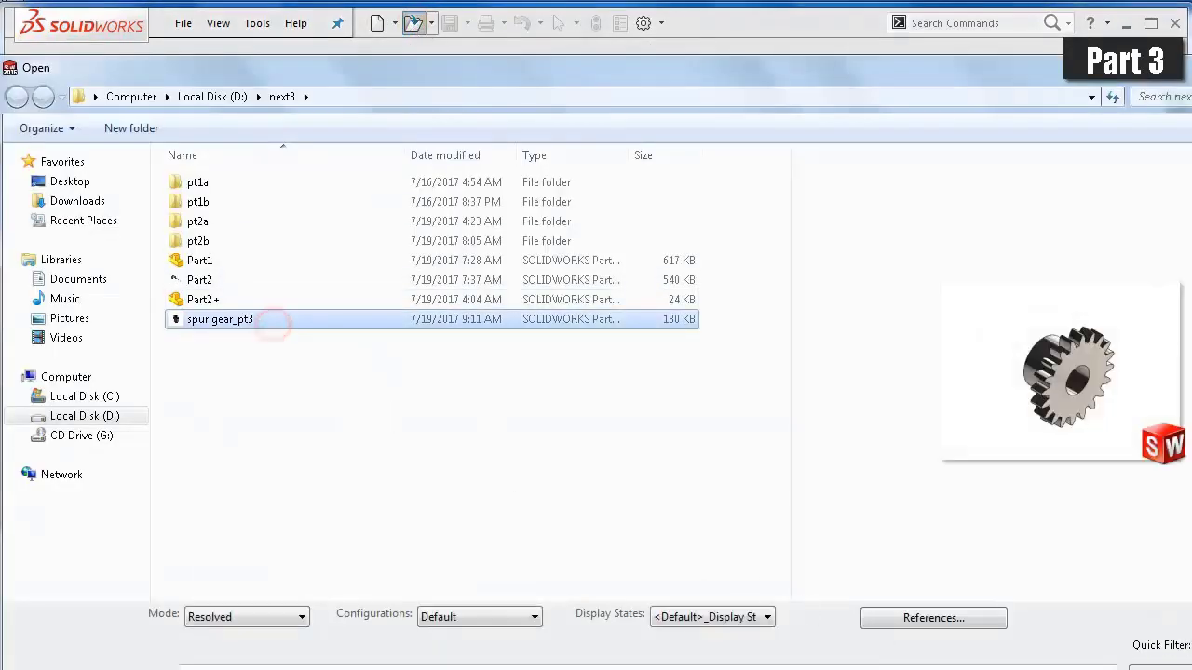
key("Return")
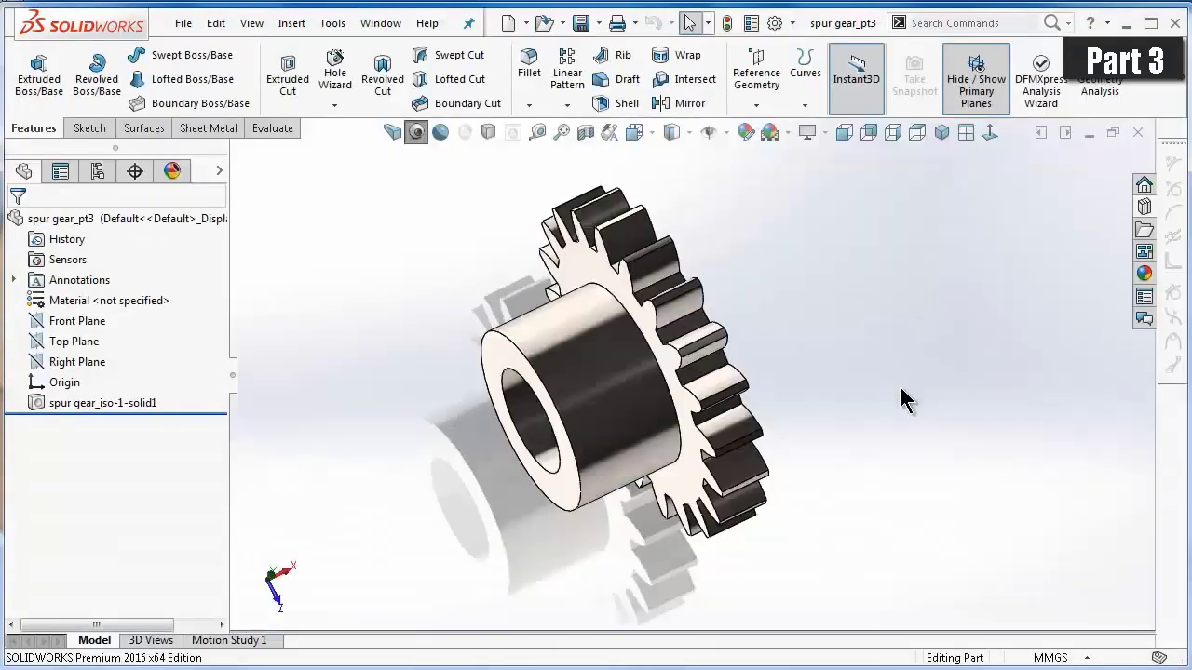
left_click(612, 356)
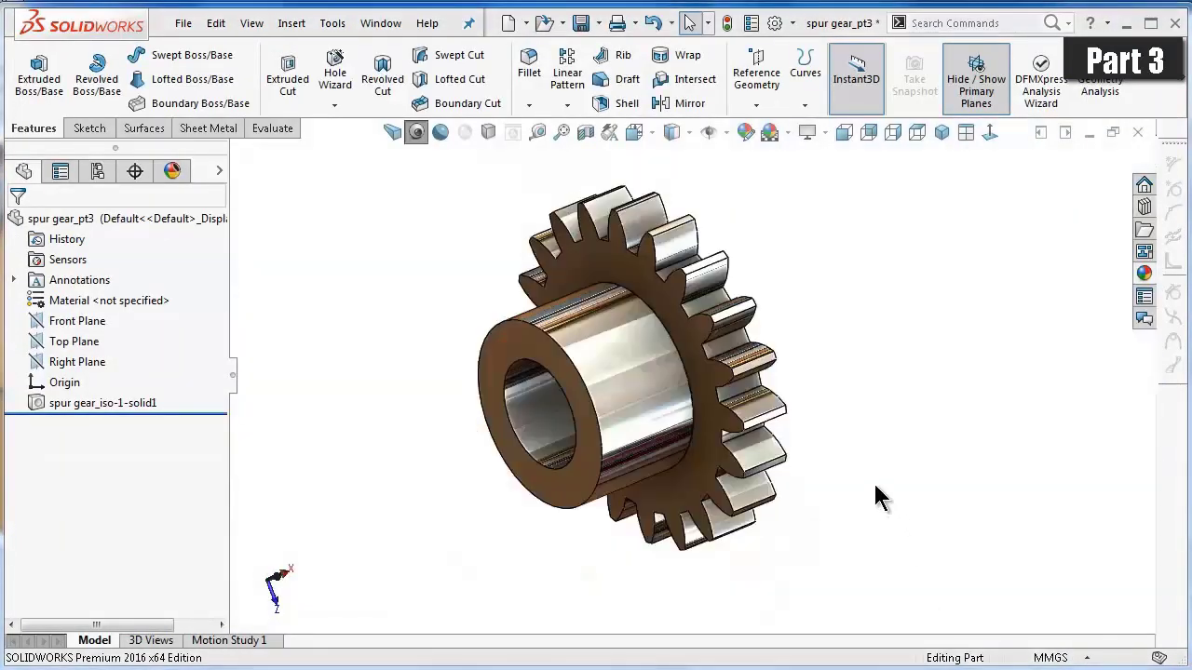
Give the gear a shiny brown appearance and select the Front Plane.
left_click(864, 470)
key("ctrl+7")
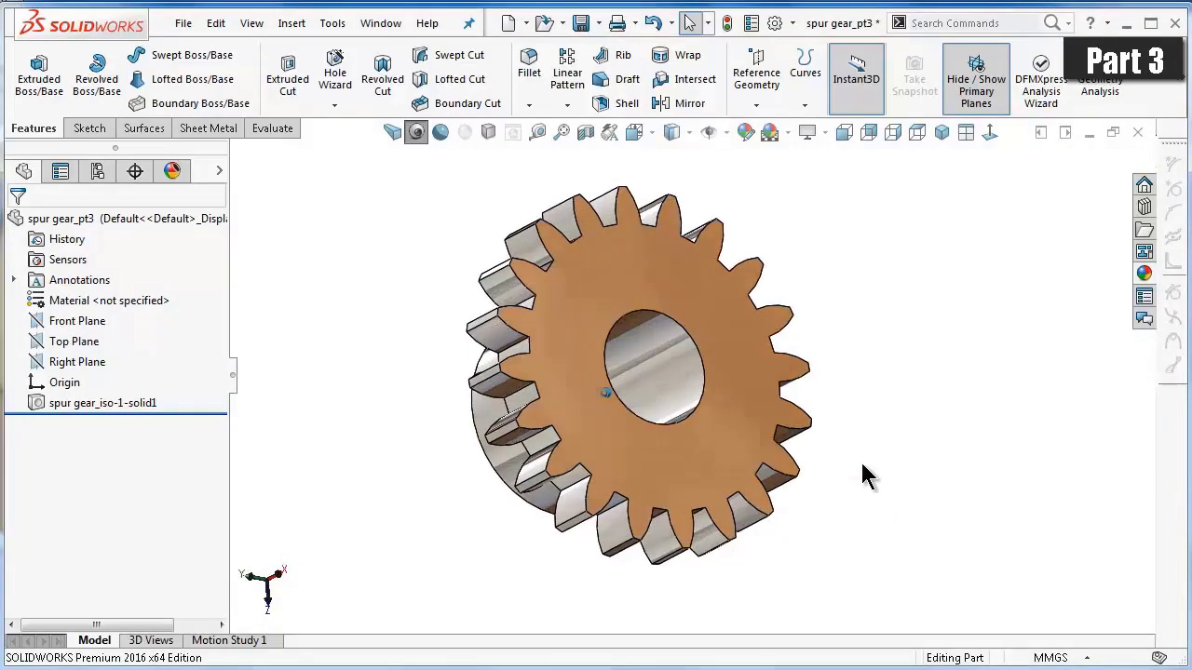
key("ctrl+7")
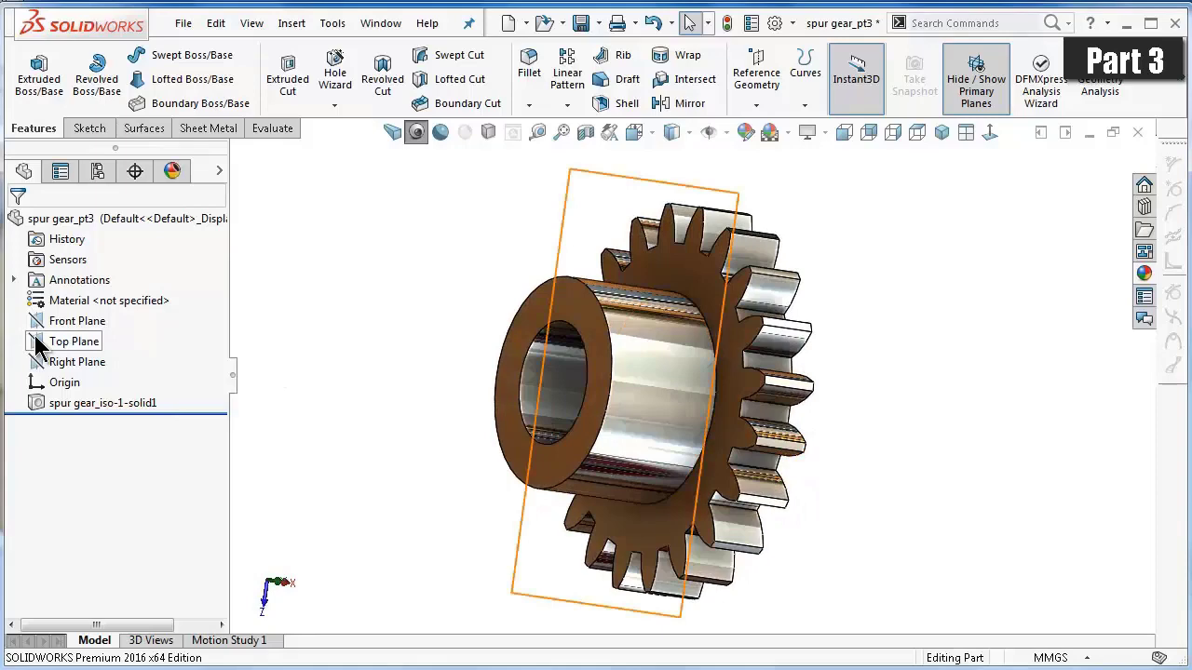
left_click(56, 362)
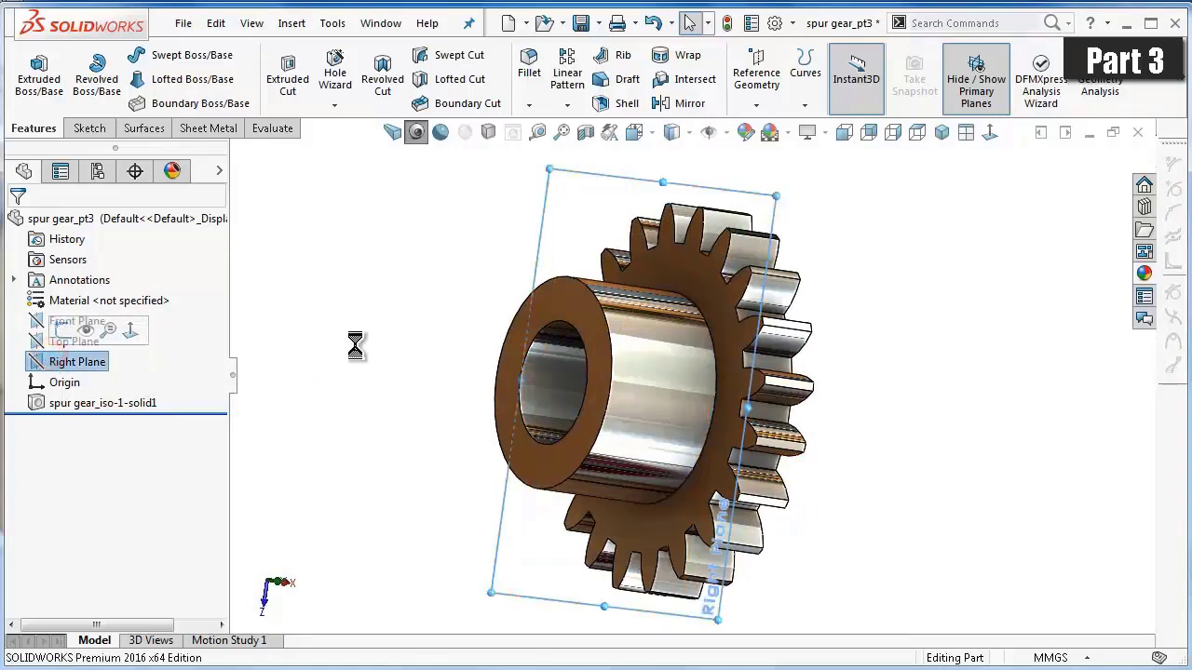
left_click(942, 132)
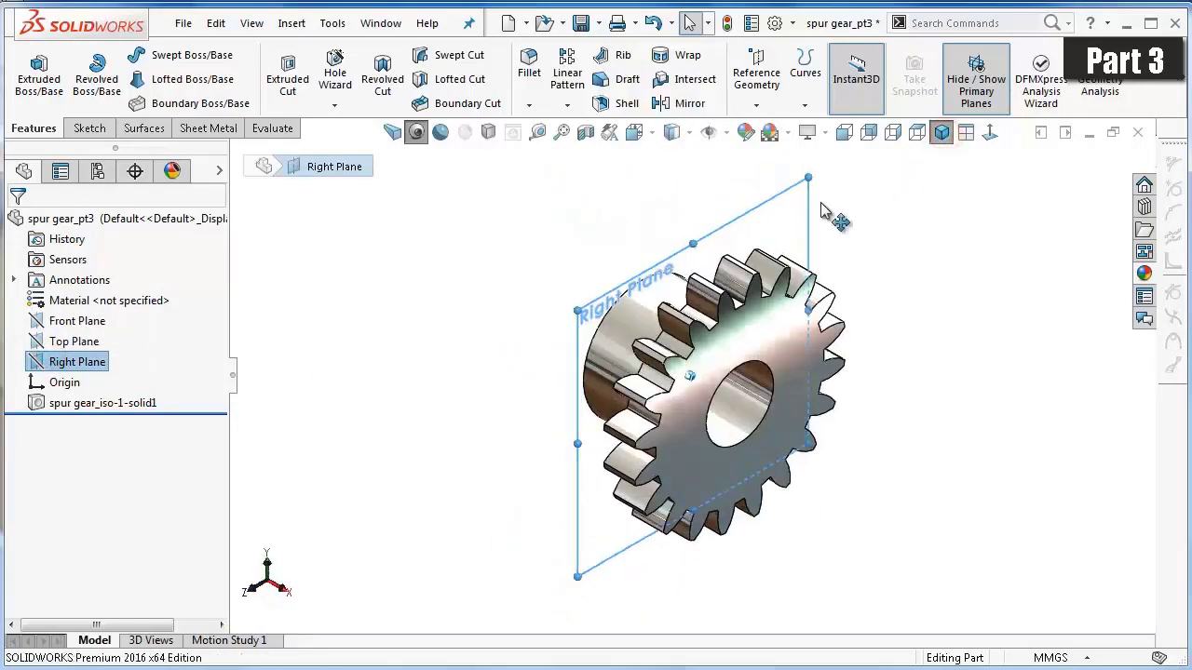
left_click(82, 322)
Sketch on the Front Plane a vertical line up from the gear edge with a short horizontal top segment.
left_click(95, 296)
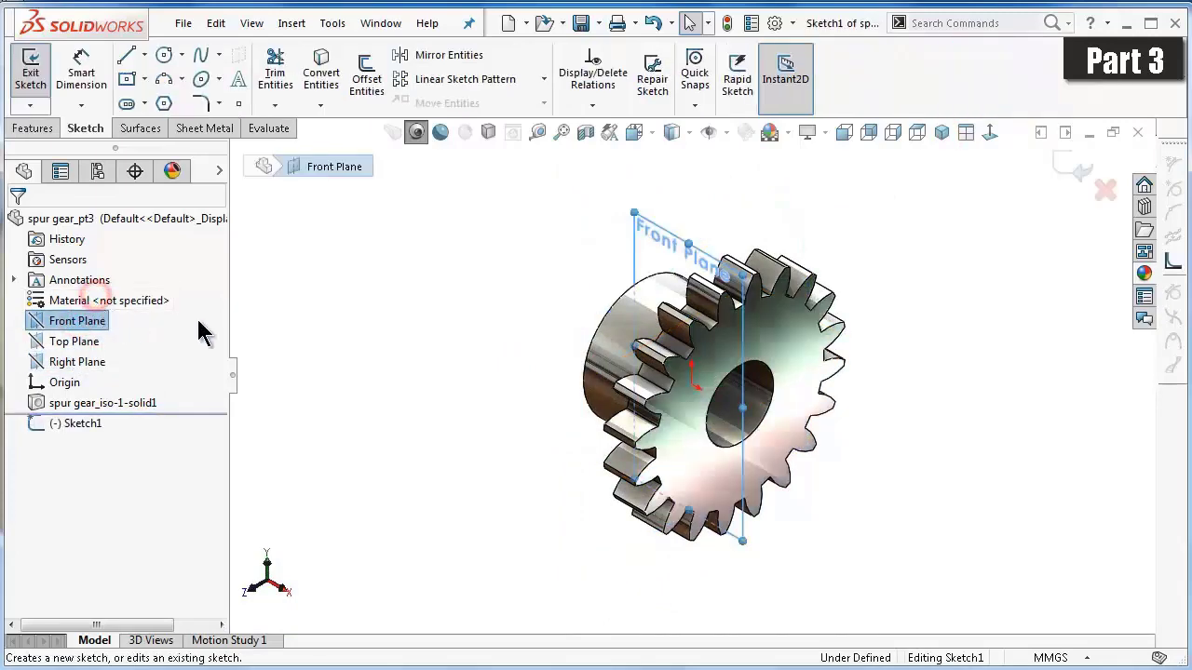
left_click(989, 136)
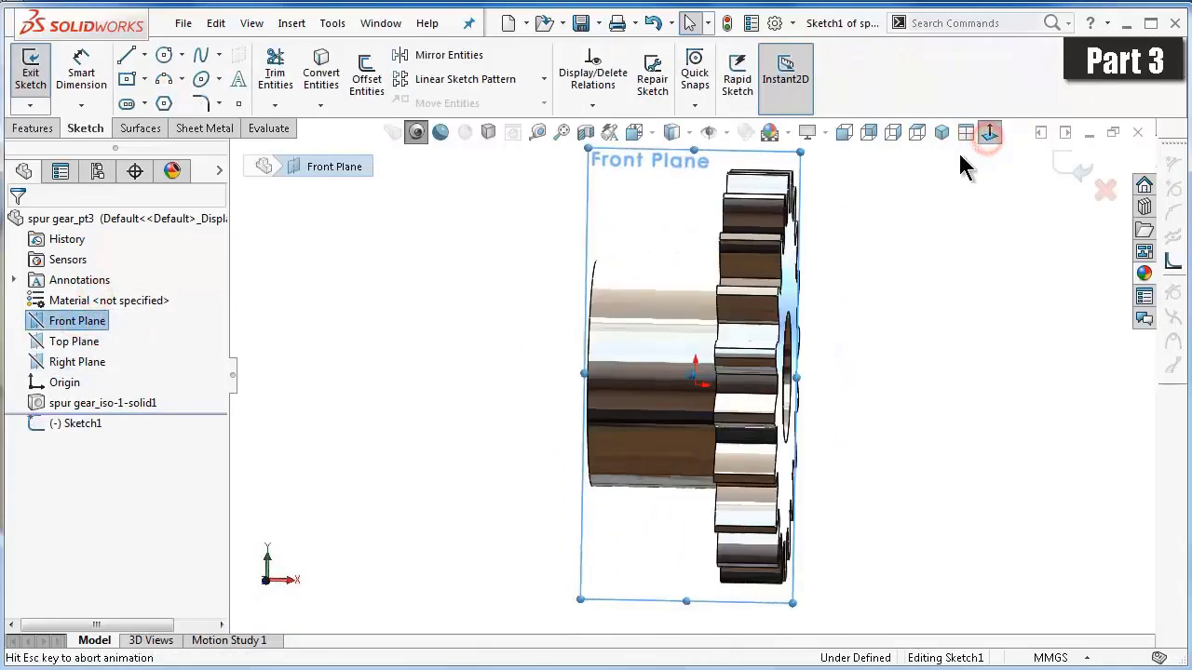
left_click(127, 59)
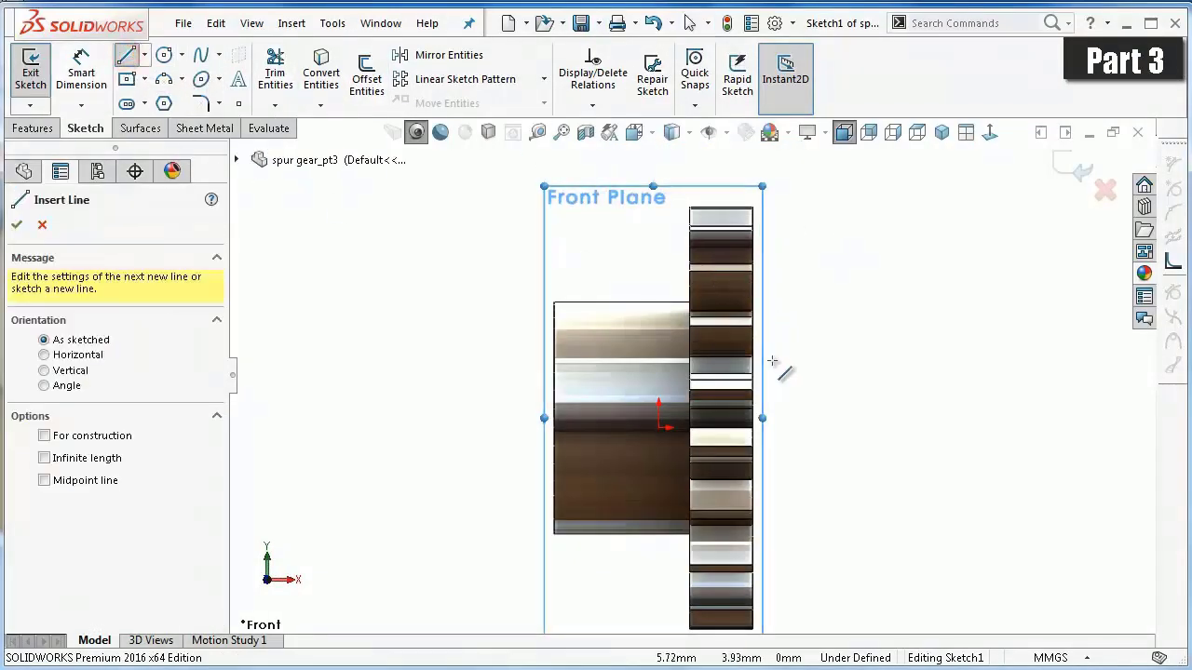
scroll(772, 361, "down", 3)
scroll(763, 367, "down", 2)
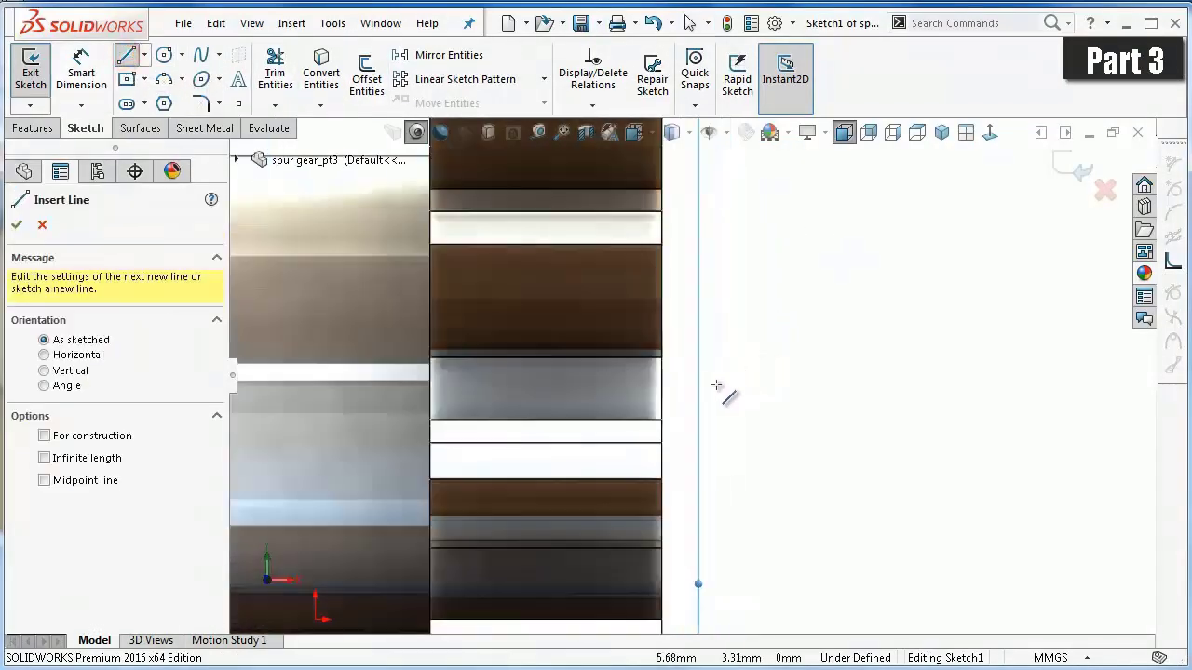
left_click(662, 385)
scroll(751, 329, "up", 3)
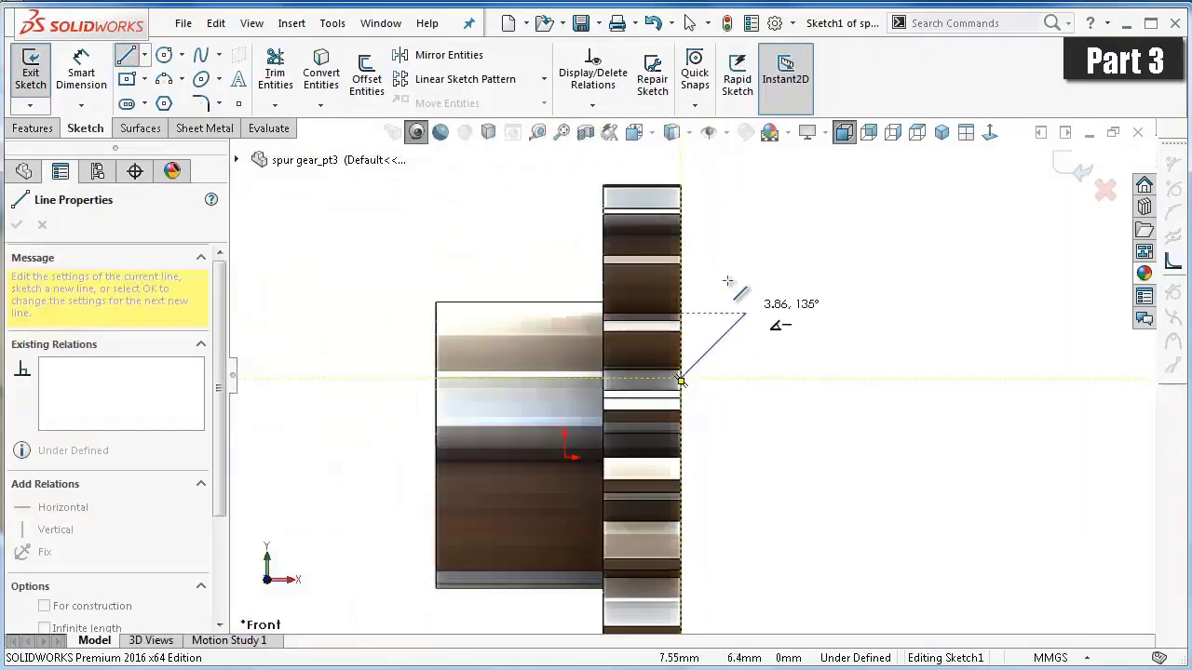
scroll(737, 287, "up", 2)
left_click(685, 233)
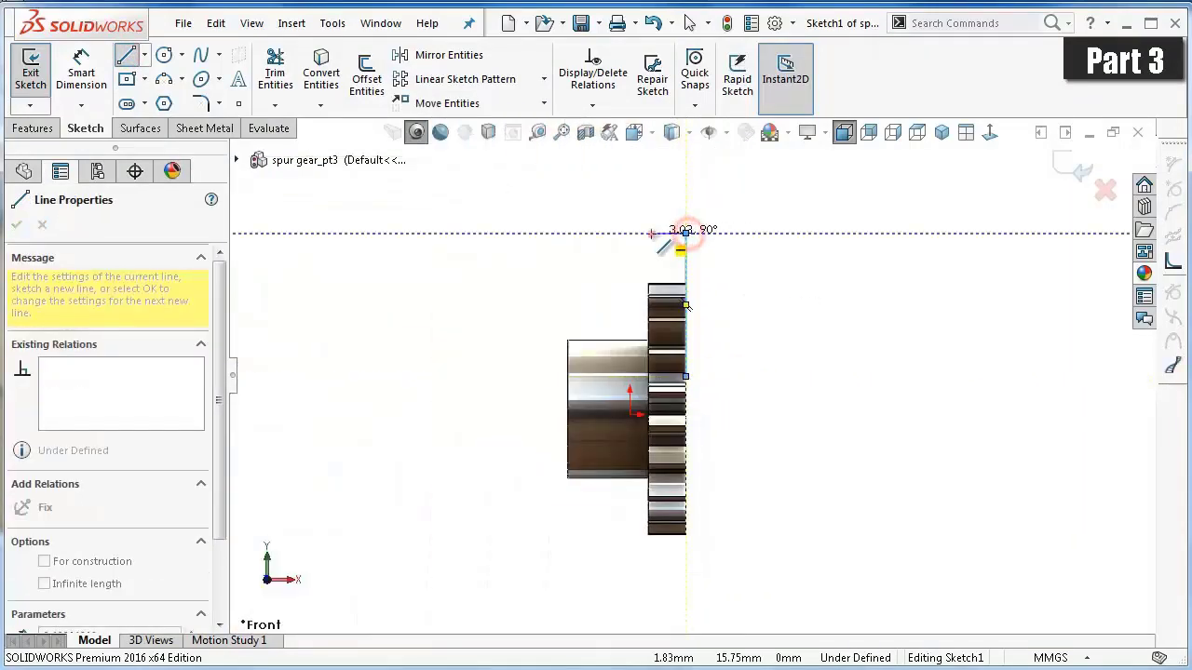
left_click(650, 233)
double_click(613, 252)
Dimension the short top segment to 1.25 mm.
scroll(651, 247, "down", 2)
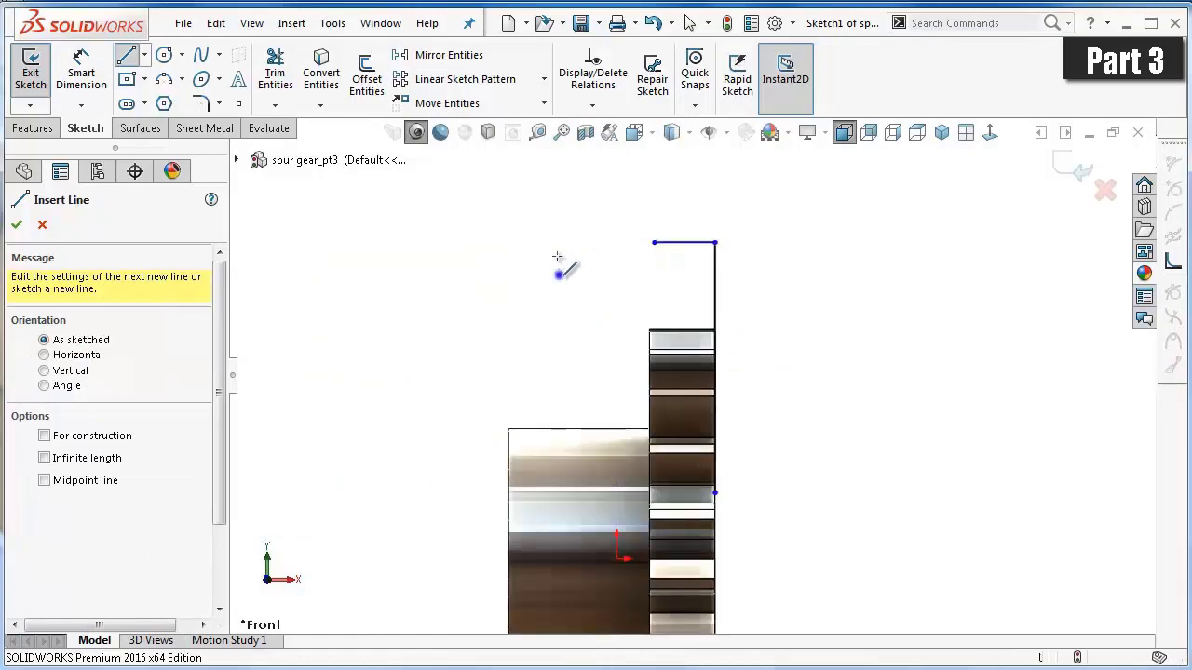
right_click_drag(558, 275, 562, 203)
left_click(686, 242)
left_click(706, 231)
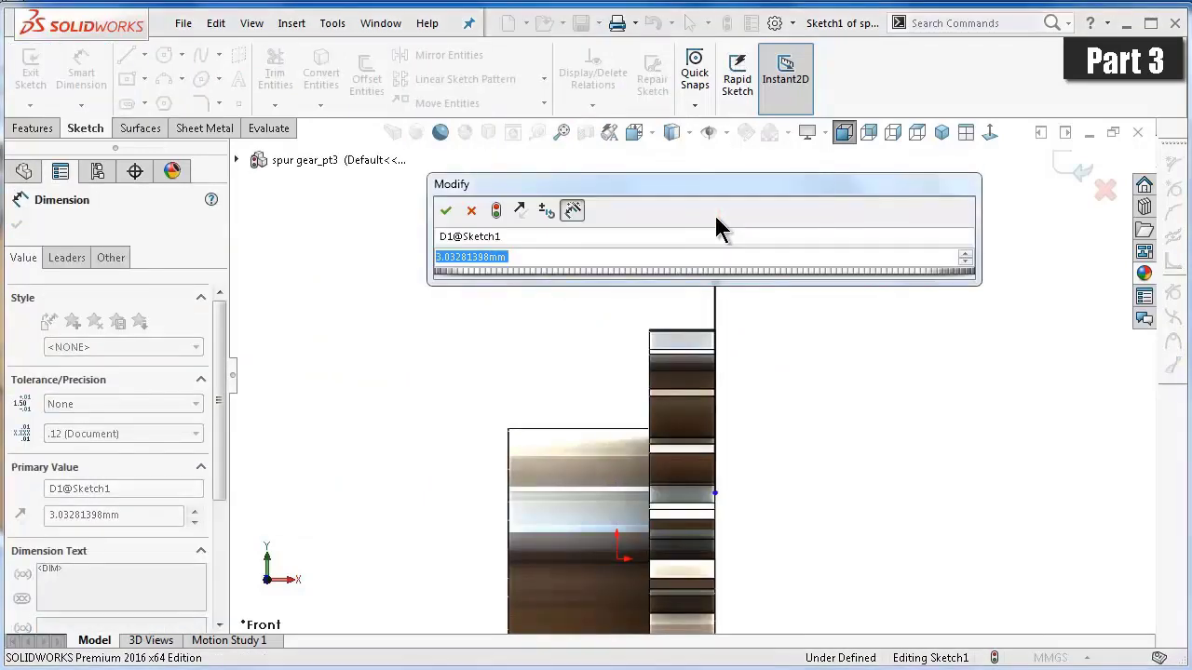
type("1.25")
key("Return")
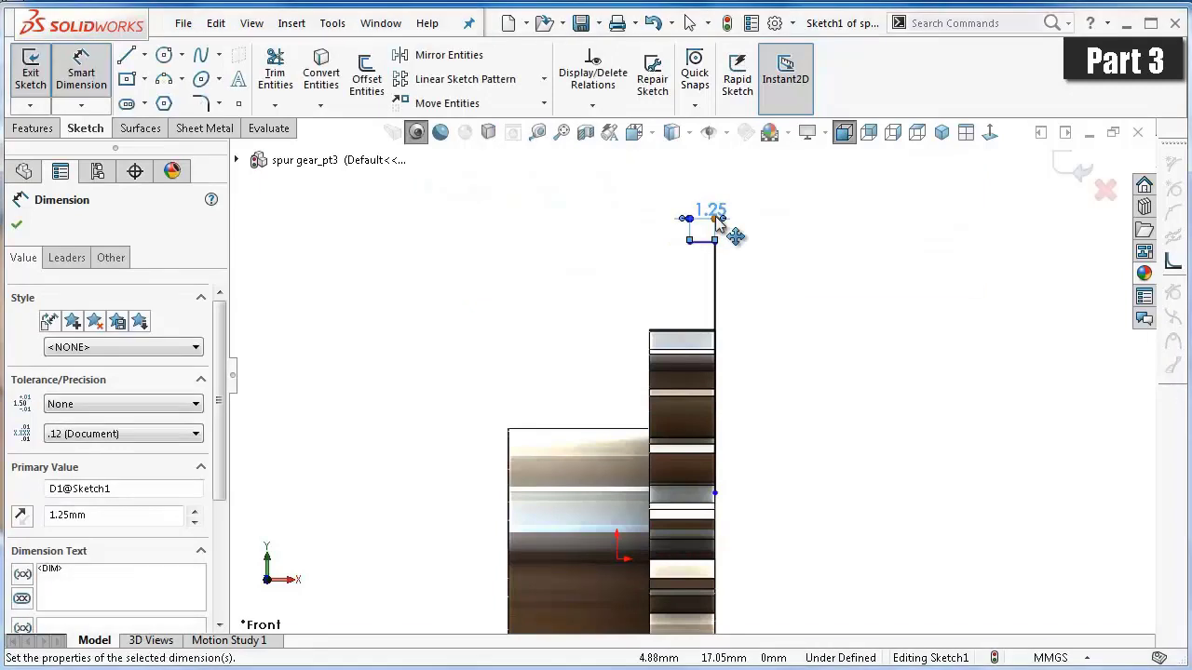
scroll(745, 379, "up", 2)
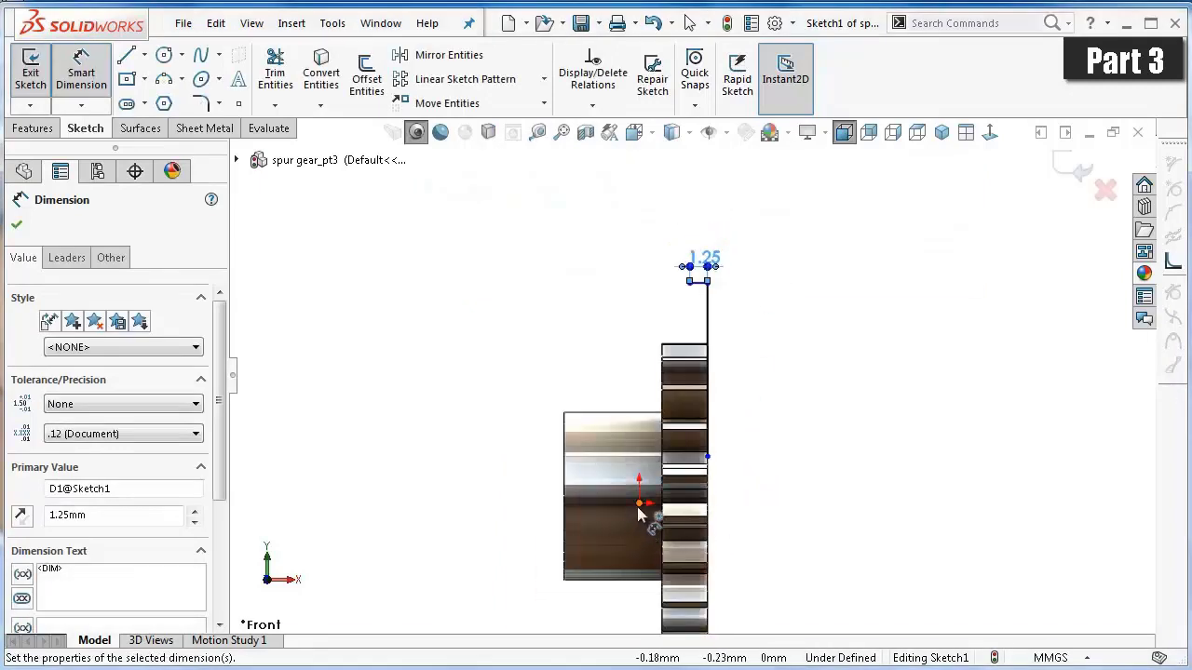
key("Escape")
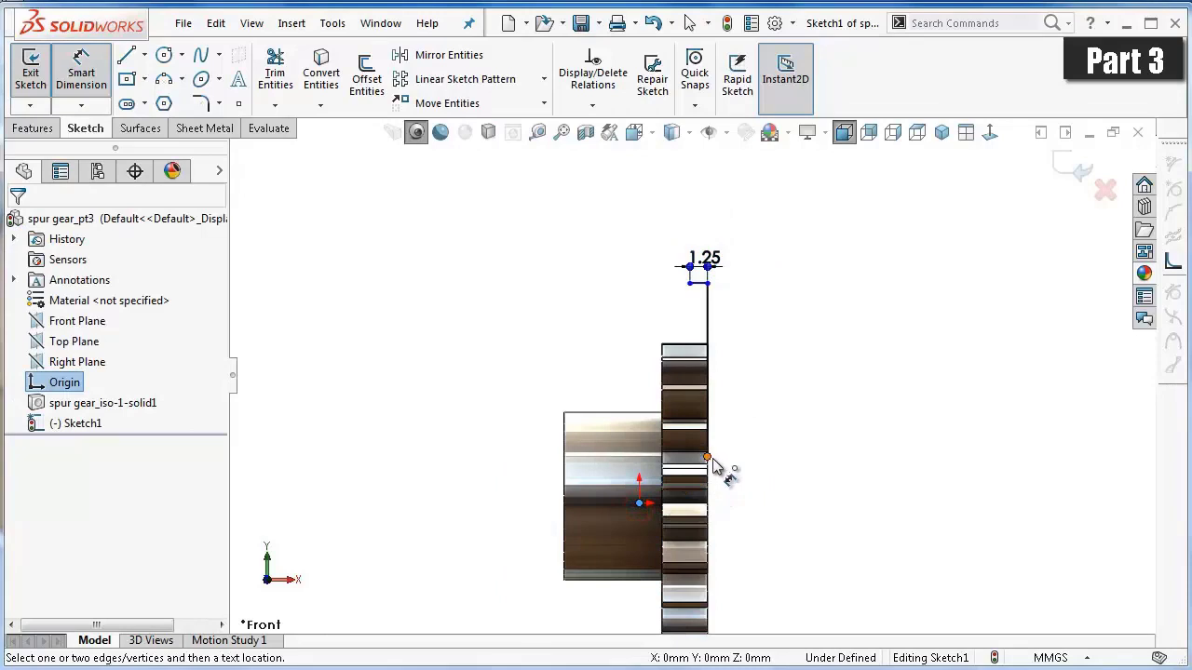
Dimension the line's lower endpoint 7 mm vertically above the origin.
left_click(708, 458)
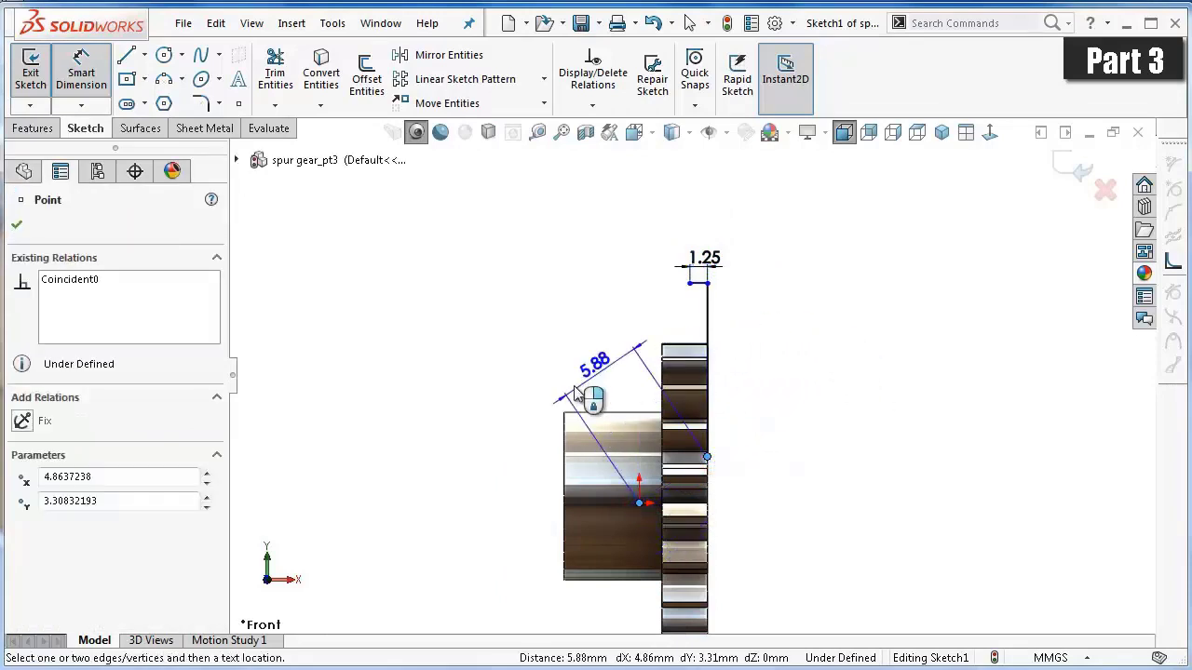
left_click(805, 477)
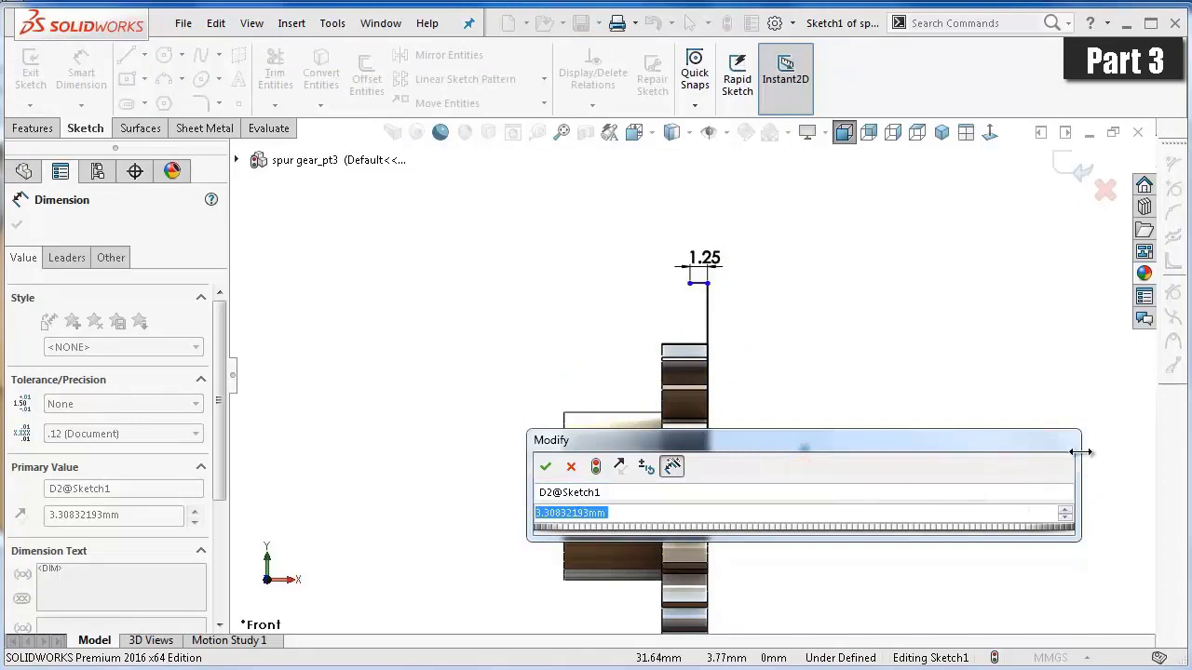
left_click_drag(1080, 453, 725, 462)
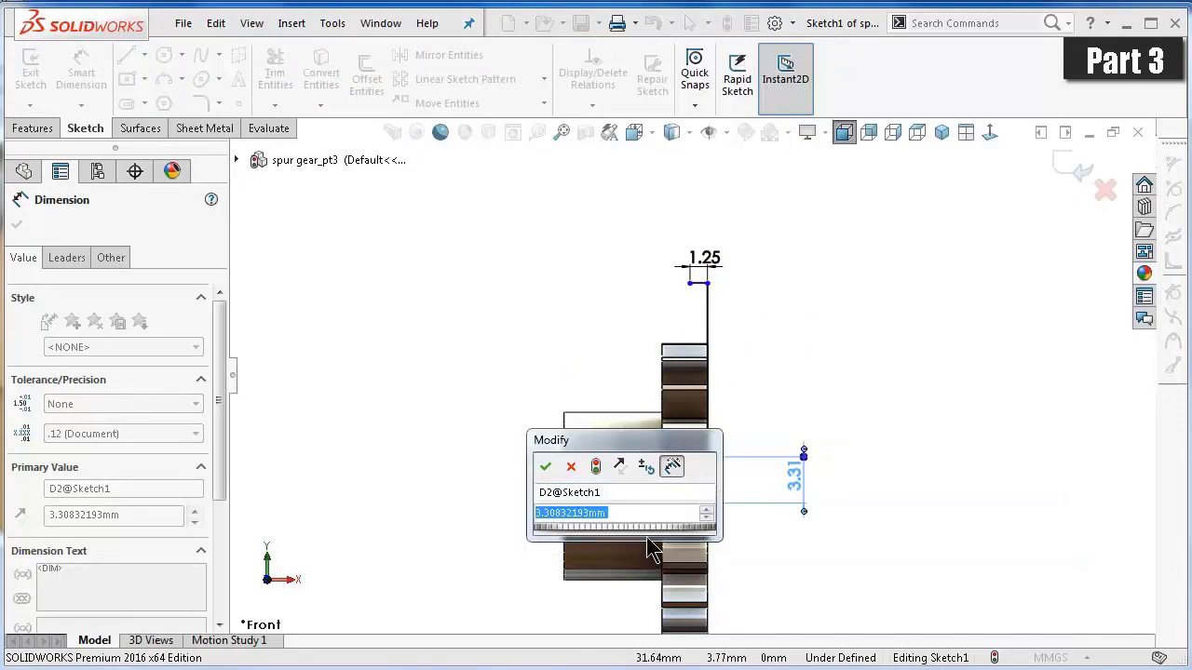
type("7")
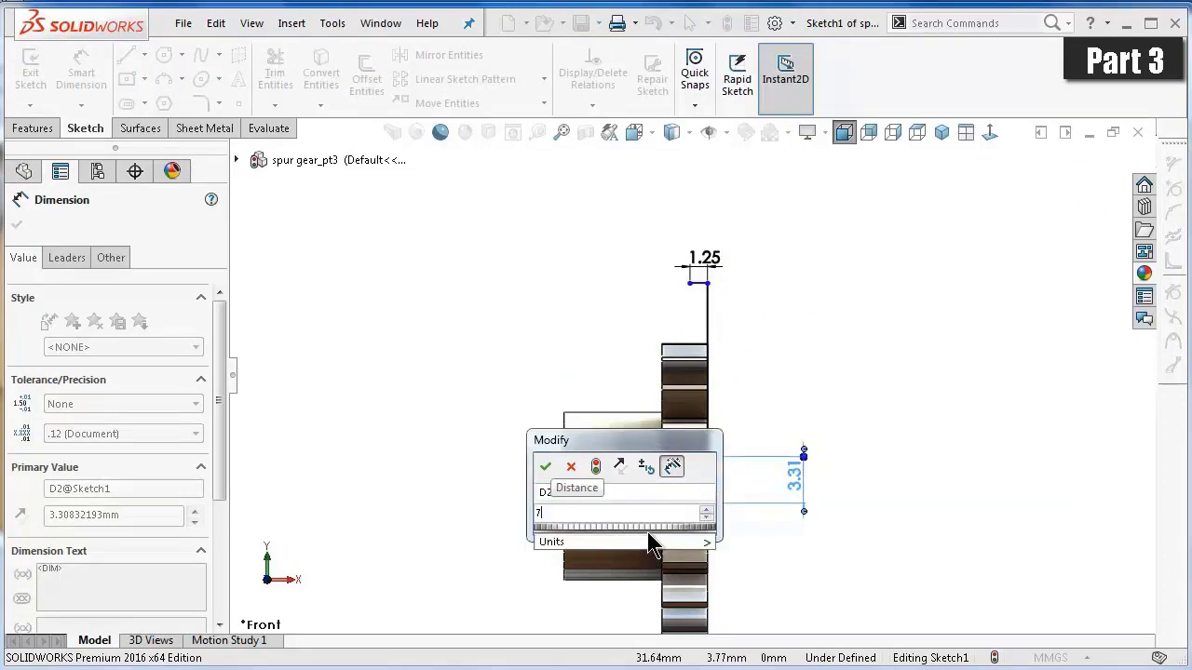
key("Return")
Dimension the vertical line to 4.50 mm, fully defining the sketch.
scroll(834, 345, "down", 2)
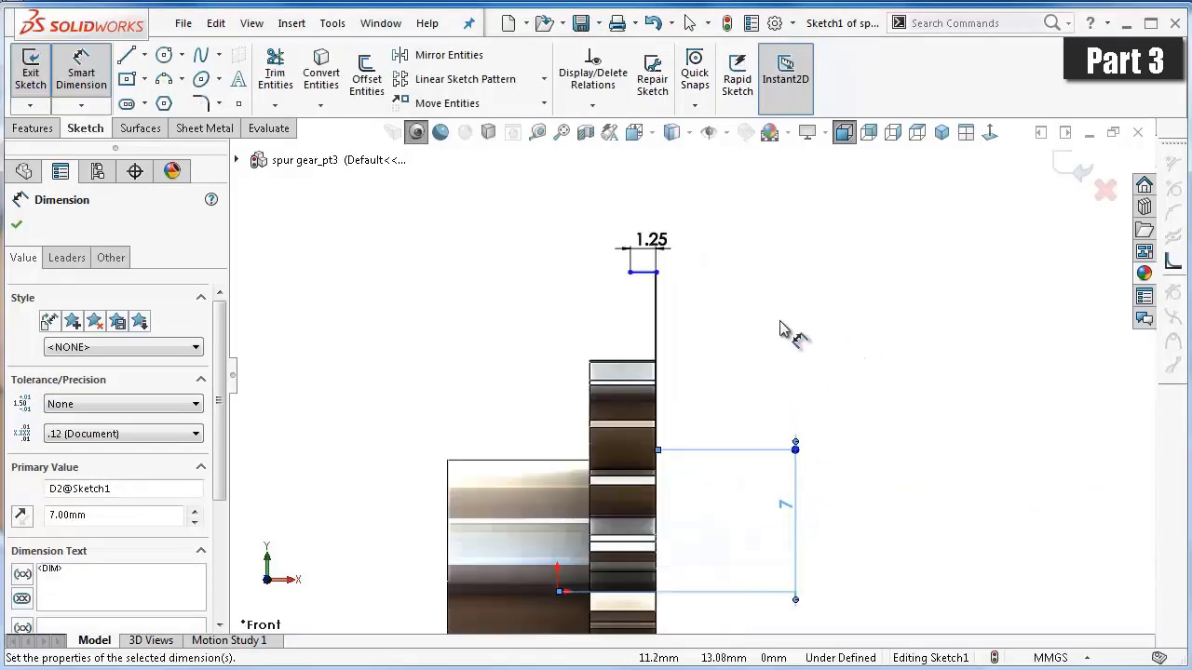
left_click(656, 310)
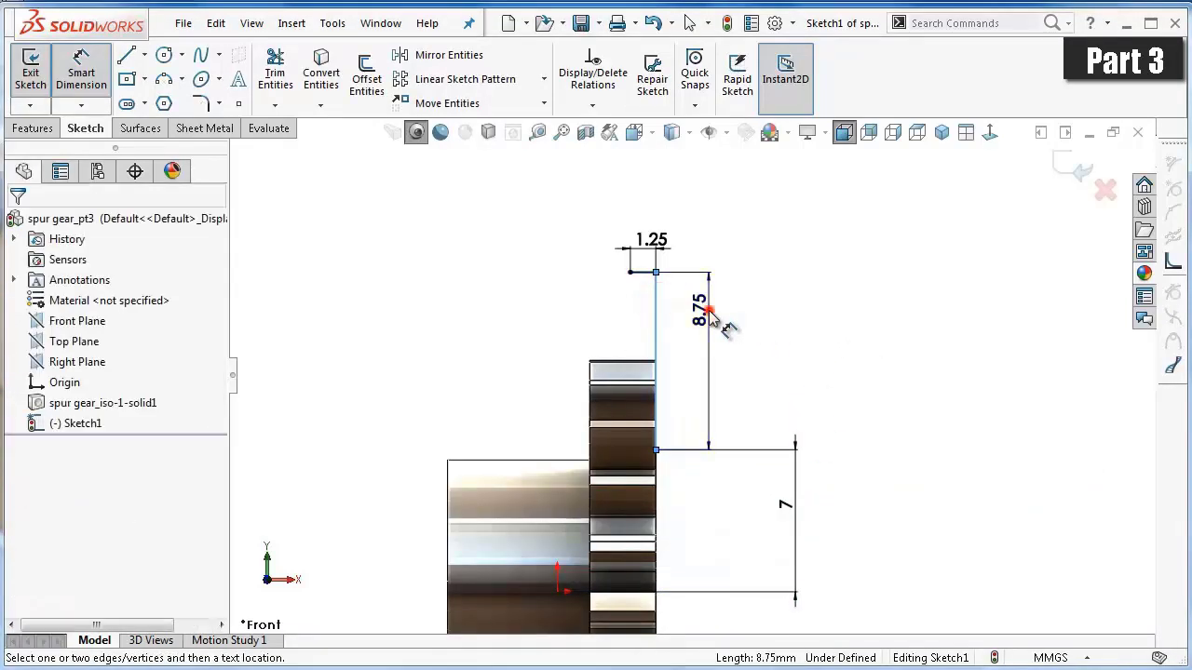
left_click(706, 312)
type("4.5")
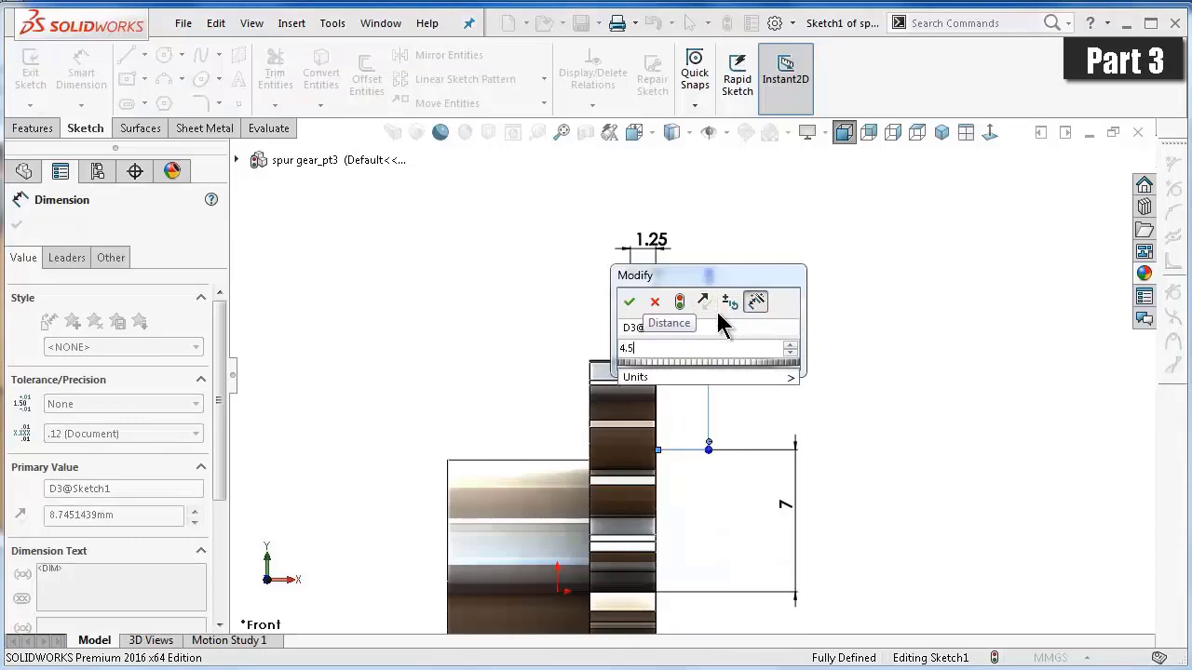
key("Return")
scroll(715, 400, "down", 2)
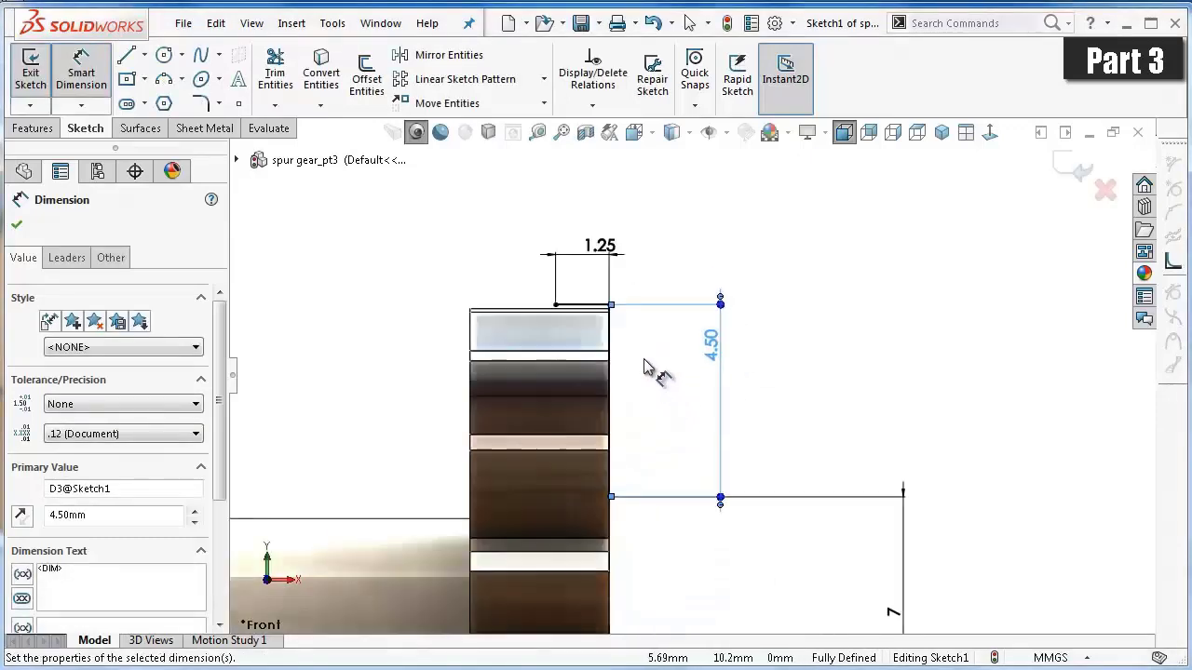
scroll(651, 367, "down", 1)
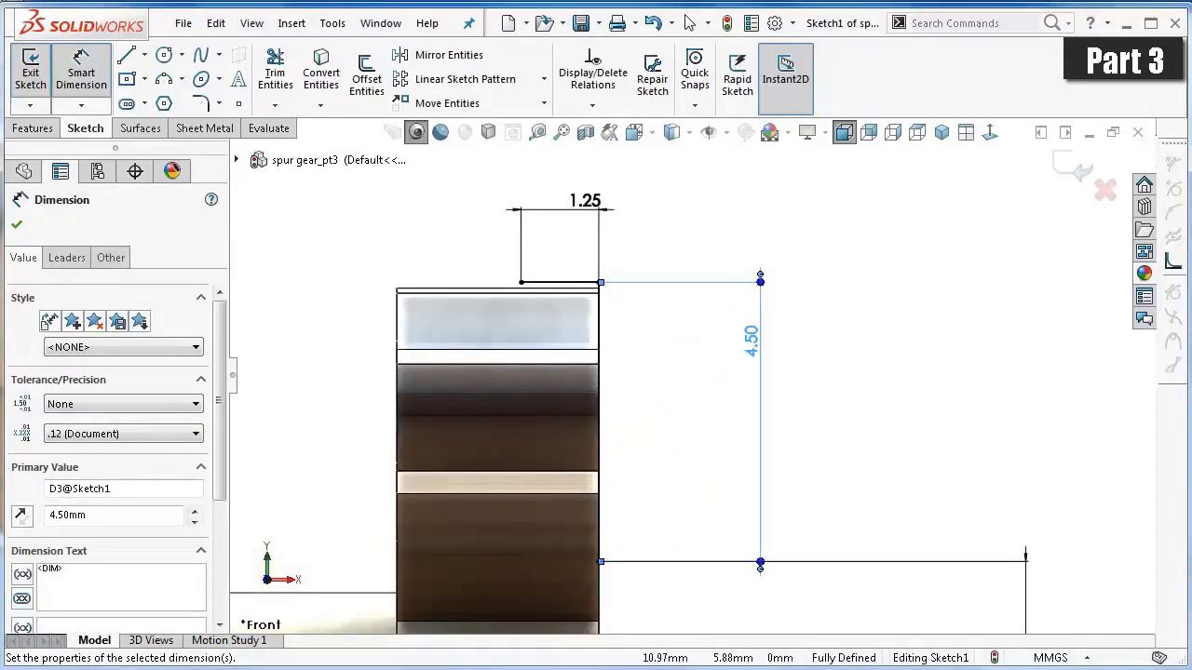
Switch to Hidden Lines Removed and draw a 3-point arc from the top segment's left end to the vertical line's bottom.
left_click(689, 131)
left_click(682, 210)
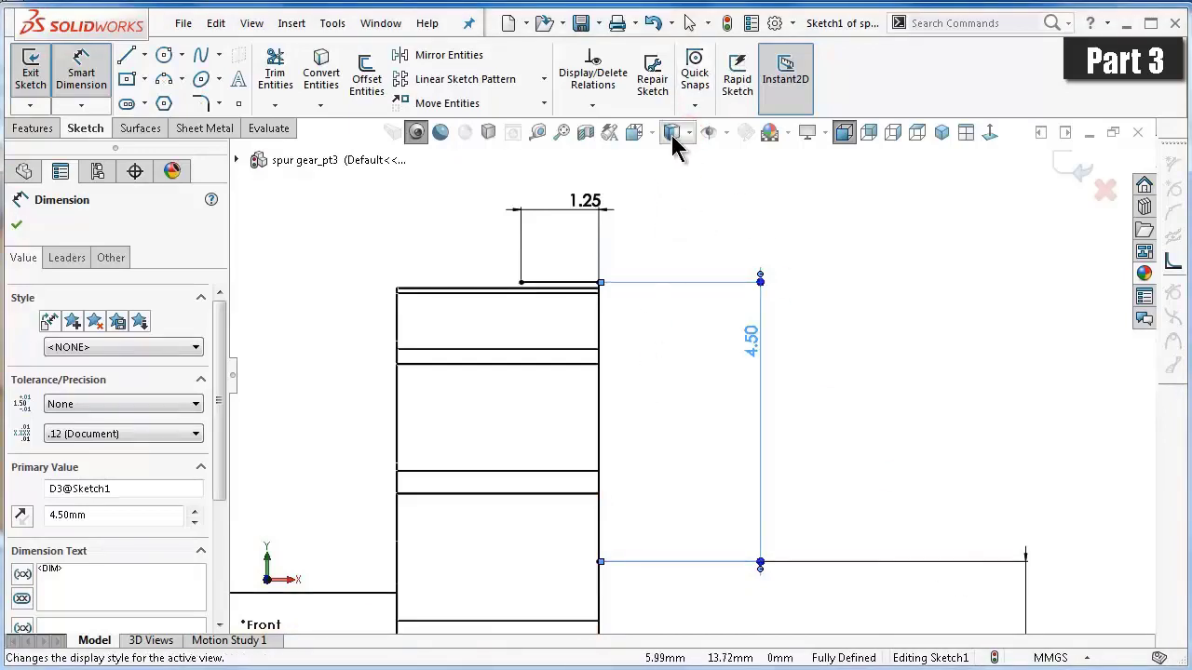
left_click(165, 80)
left_click(520, 284)
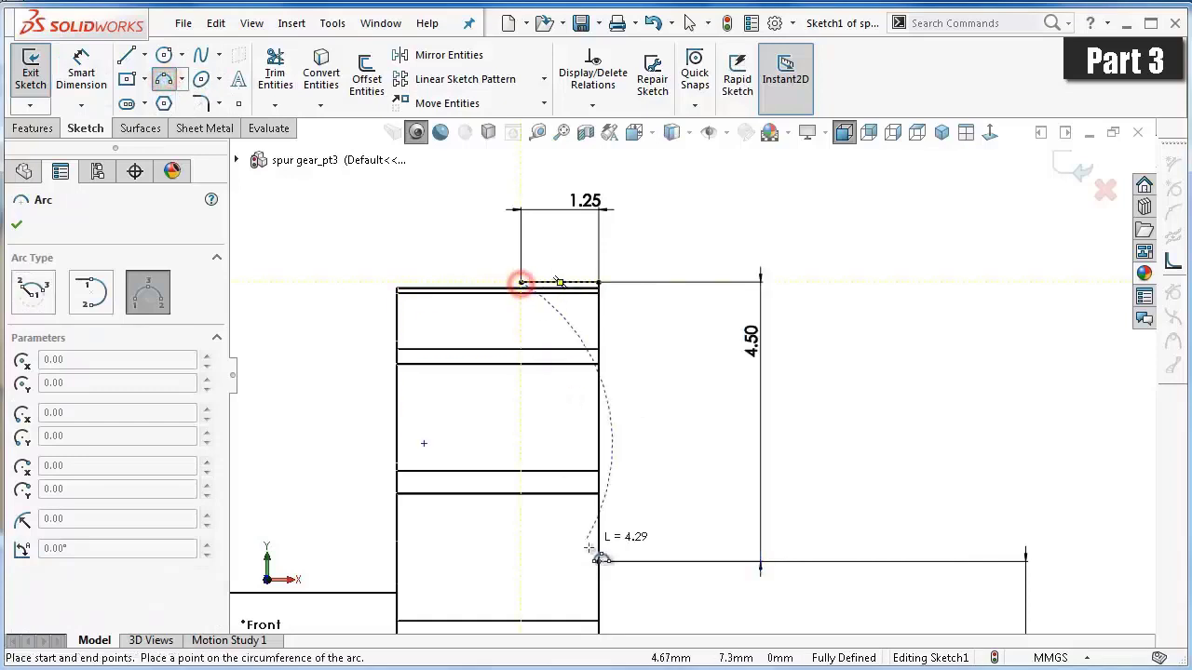
left_click(598, 561)
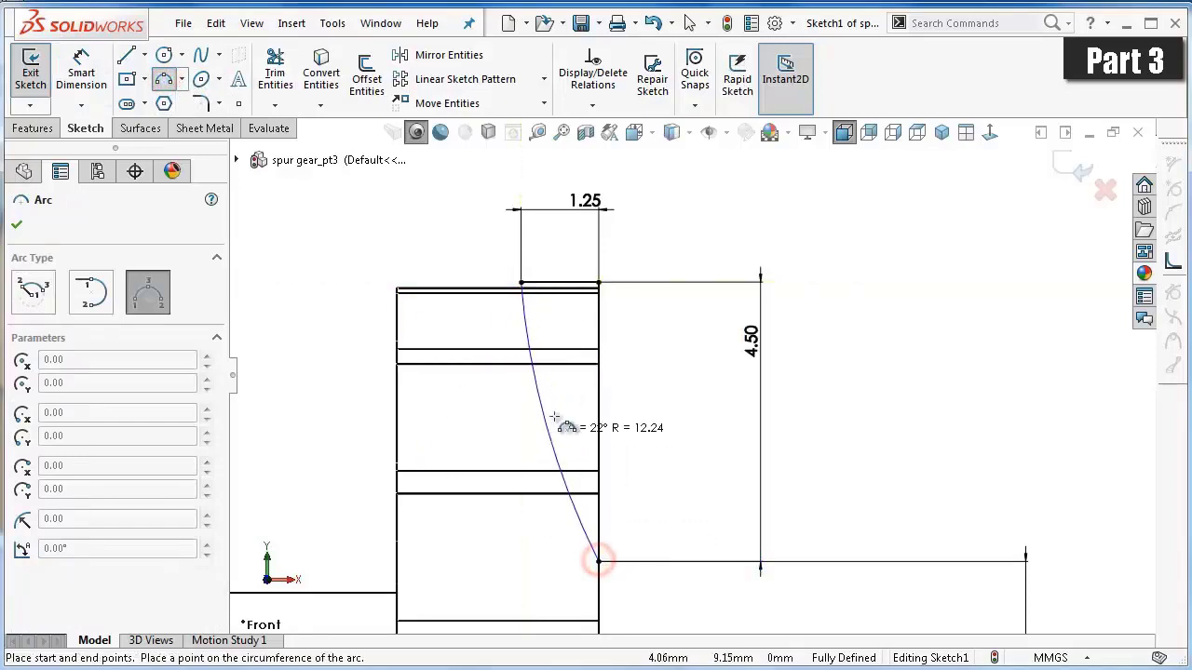
left_click(568, 398)
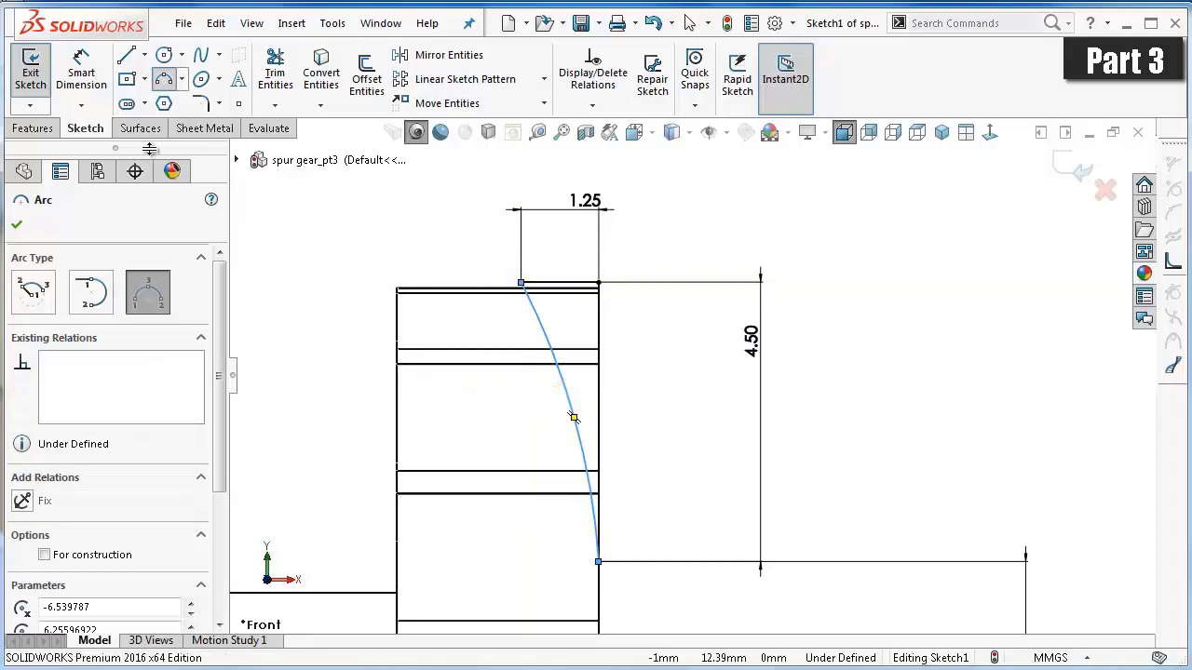
Dimension the arc's radius to 10 mm.
left_click(81, 74)
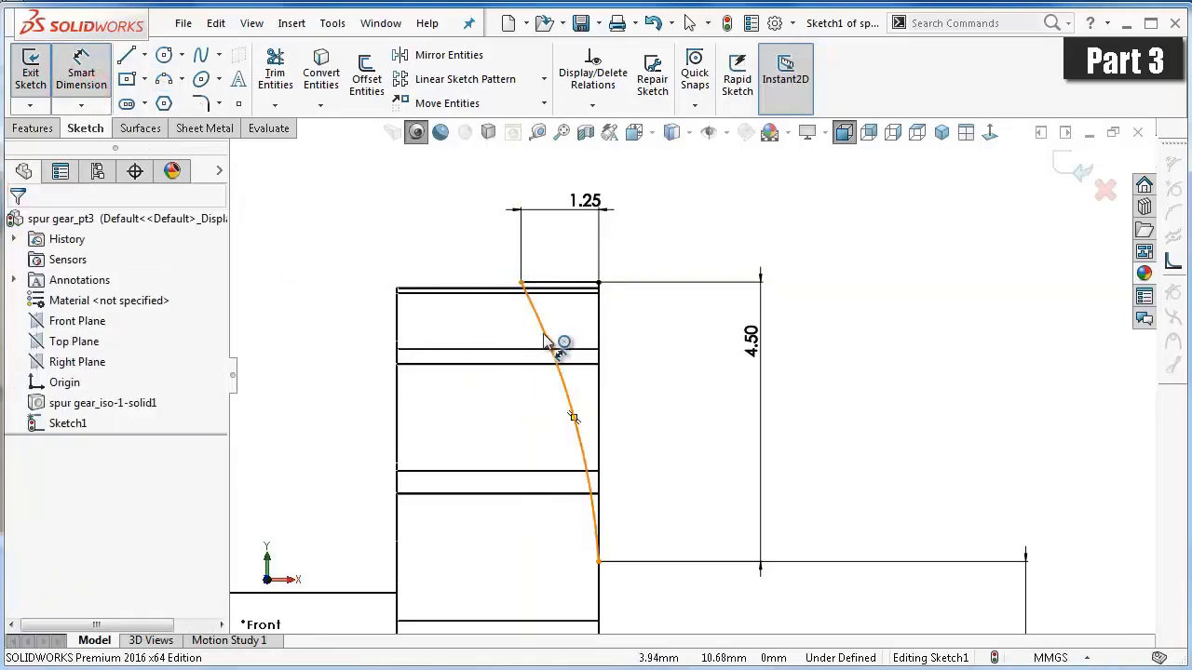
left_click(543, 333)
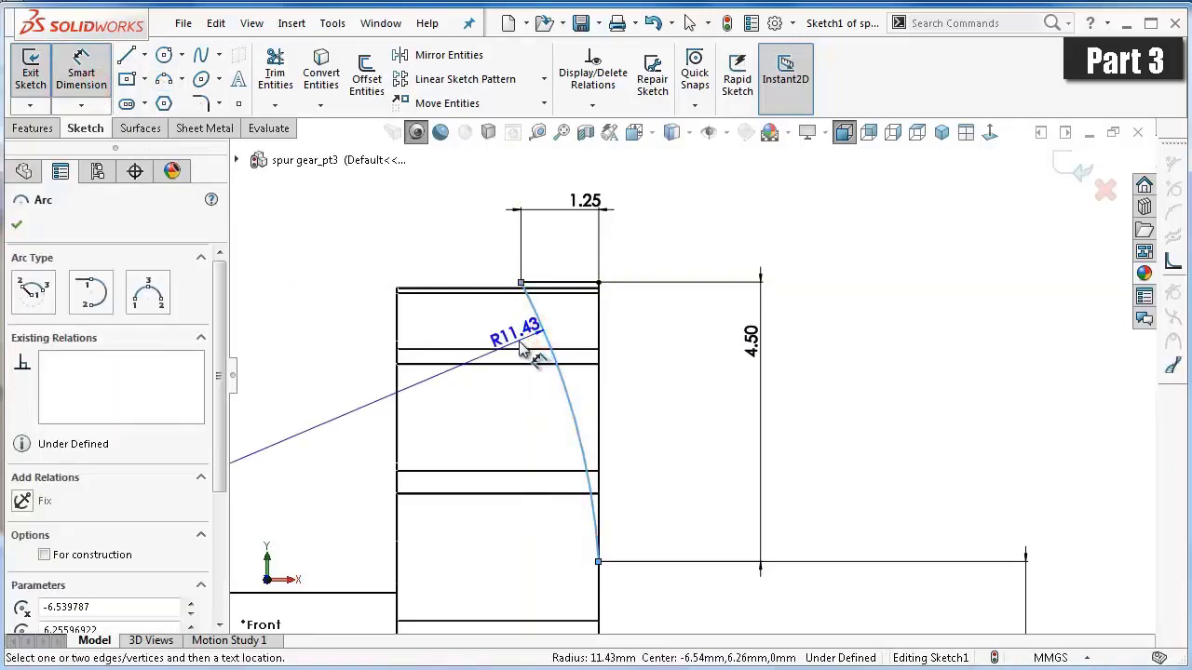
left_click(522, 344)
type("1")
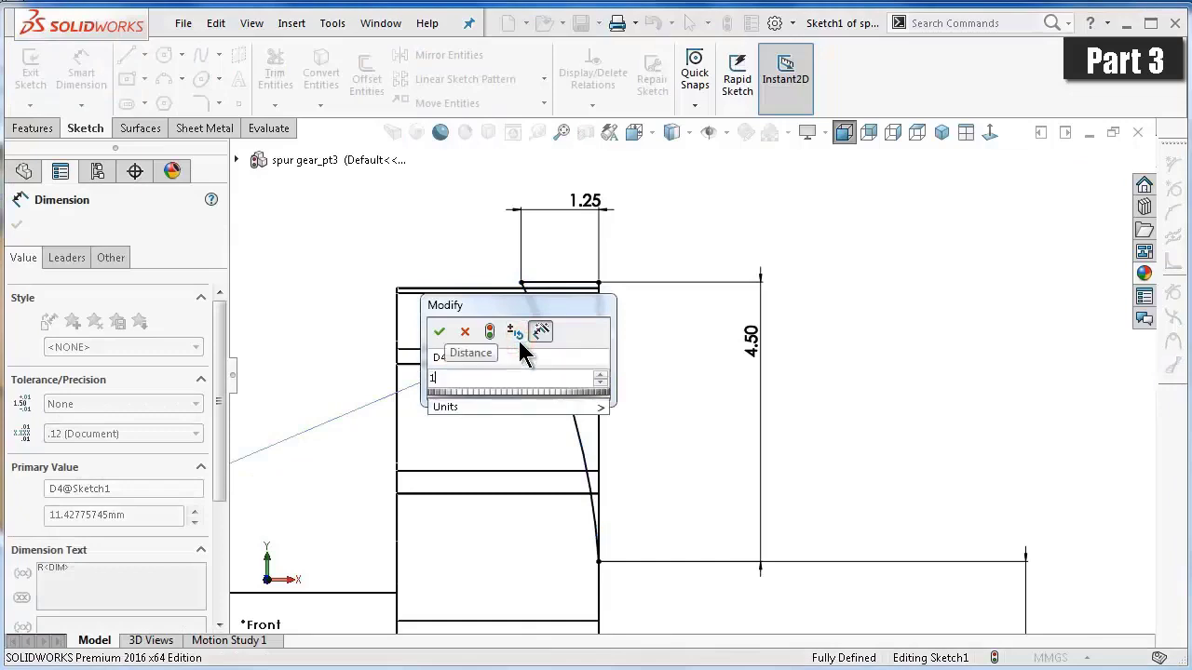
type("0")
key("Return")
key("z")
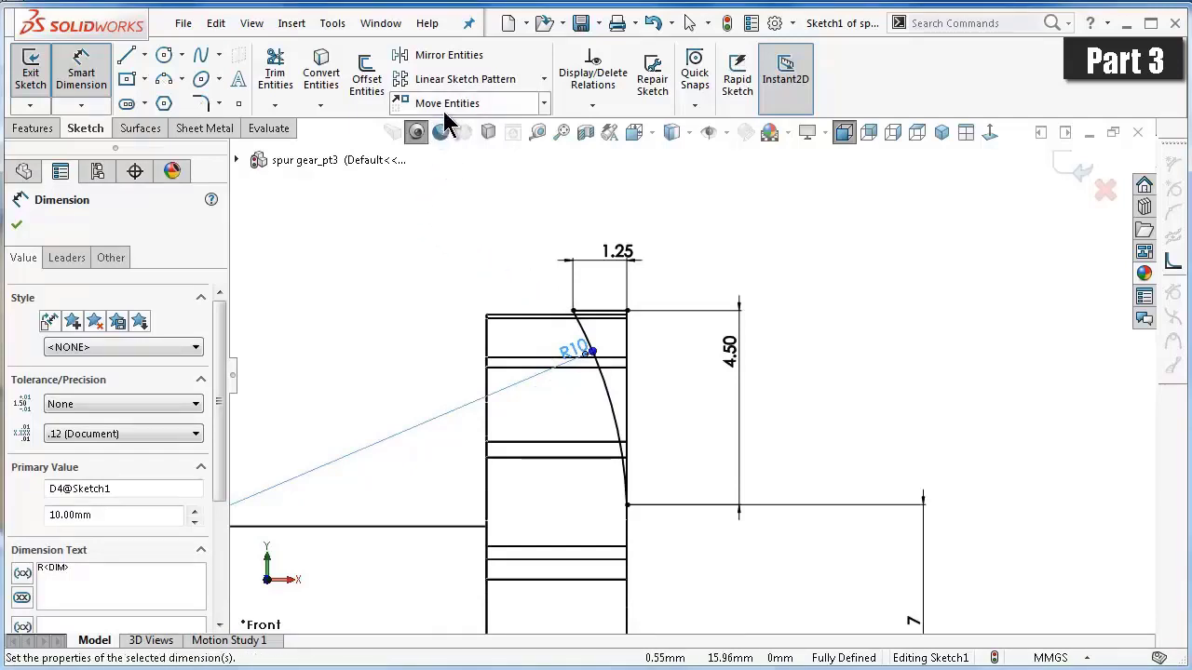
Start a linear sketch pattern along the top edge with 2.05 mm spacing.
left_click(466, 81)
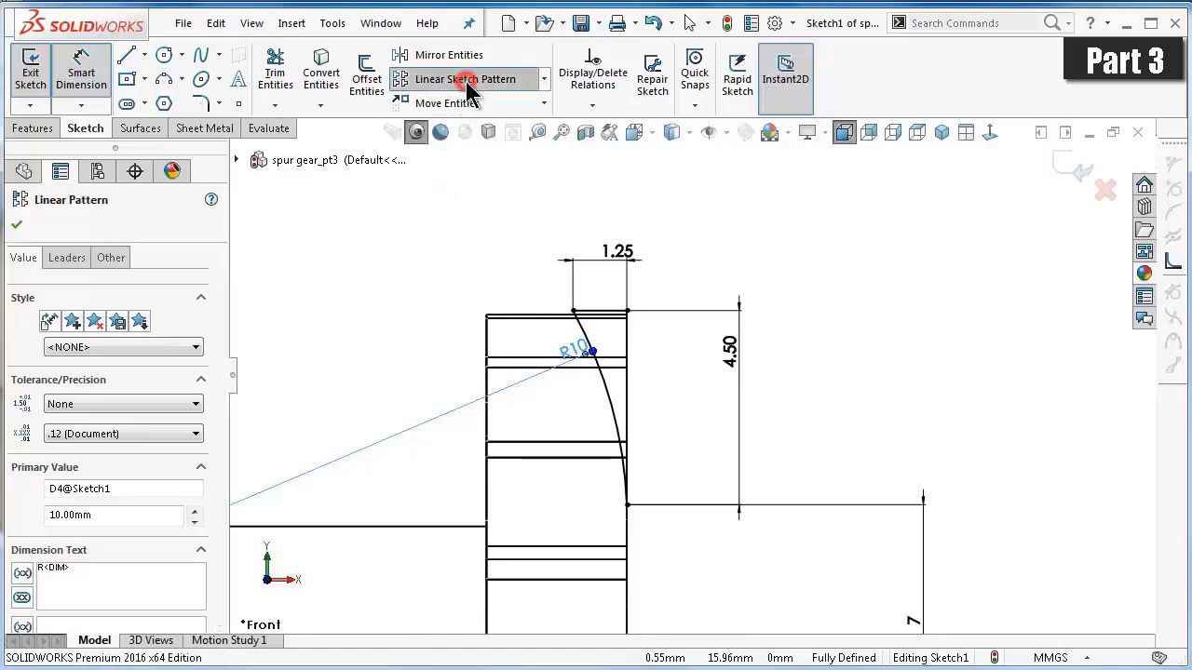
scroll(474, 293, "down", 1)
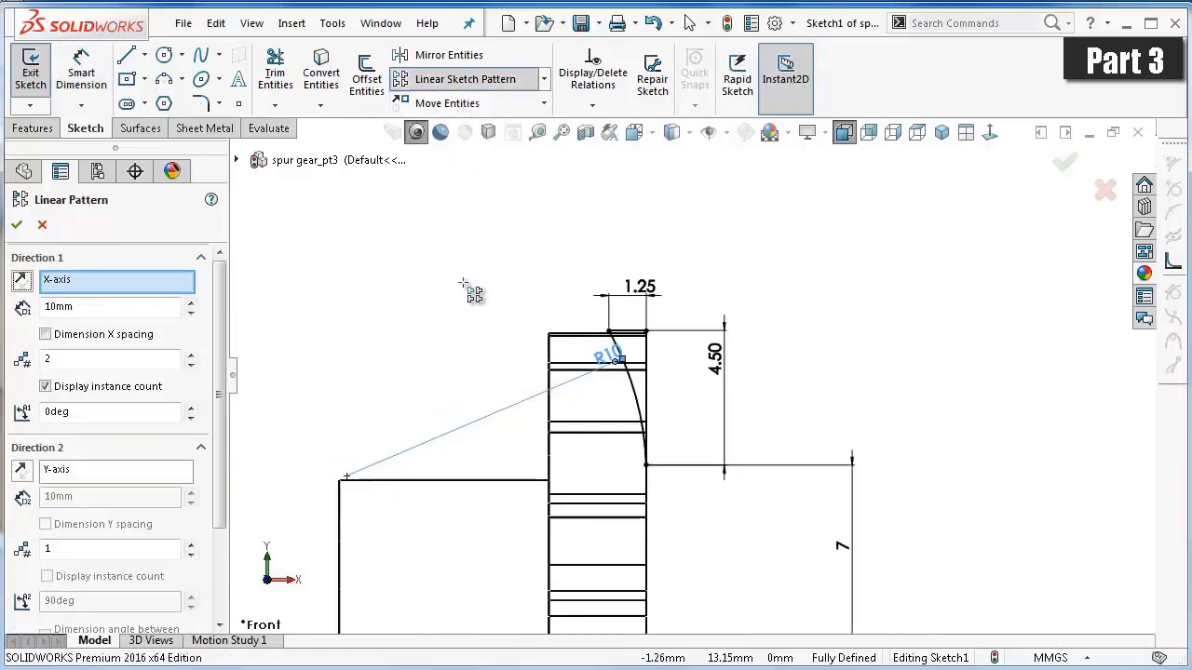
scroll(599, 332, "down", 2)
scroll(703, 387, "down", 2)
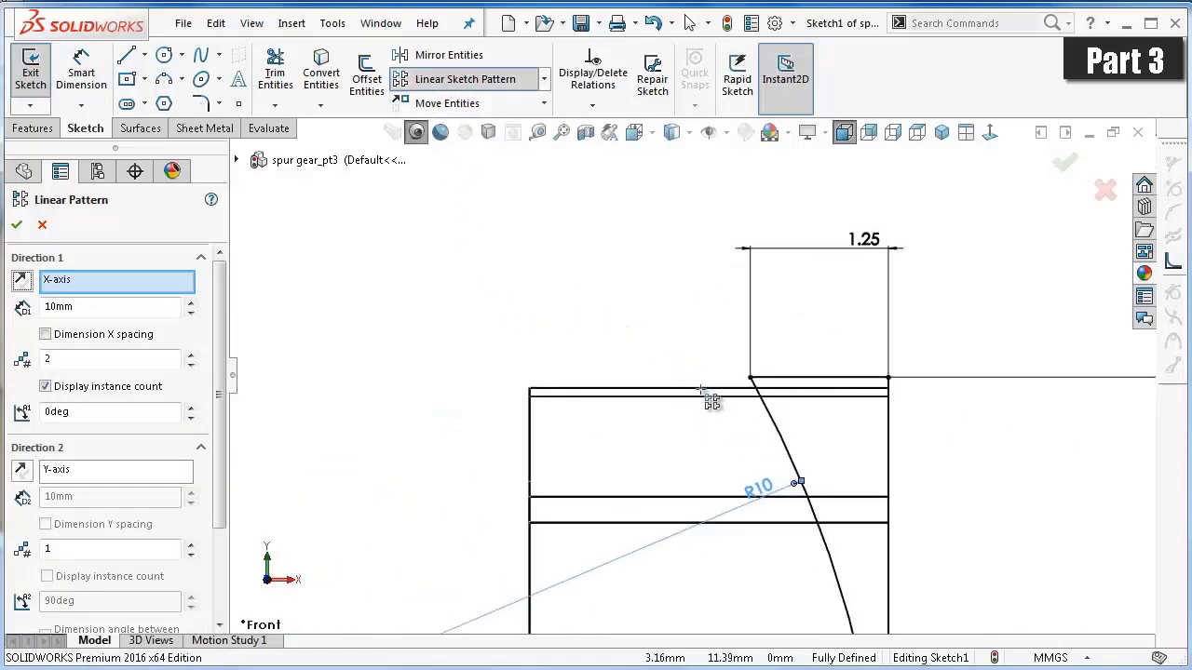
left_click(705, 389)
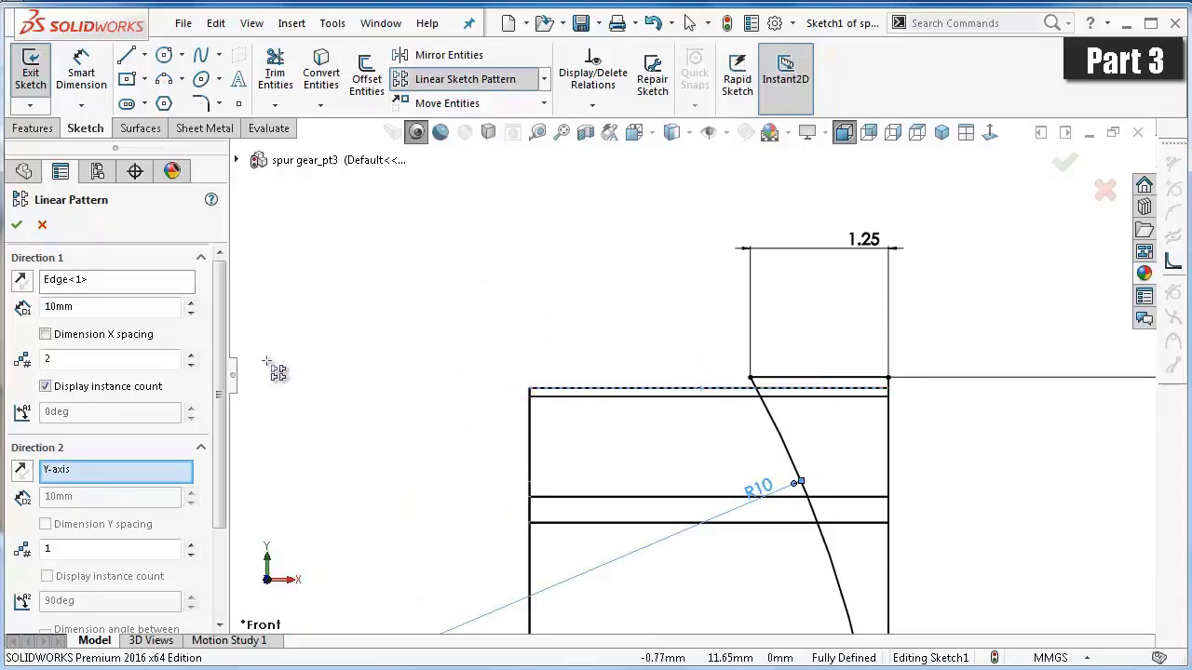
double_click(164, 307)
type("2.15")
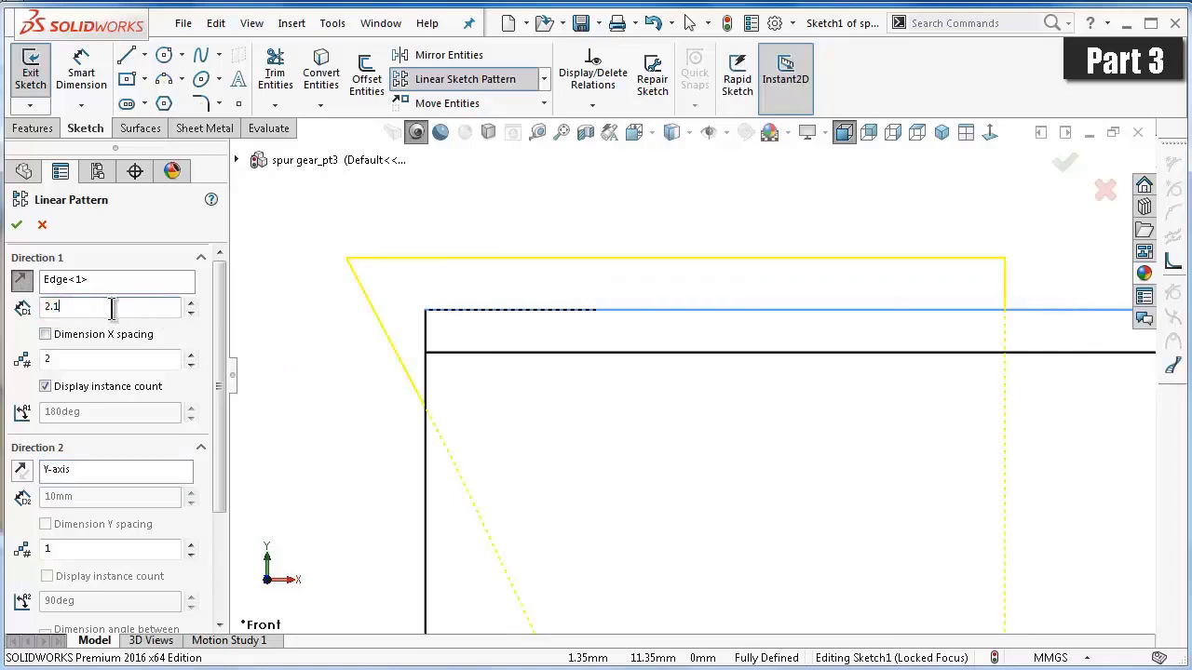
type("2.05")
key("Return")
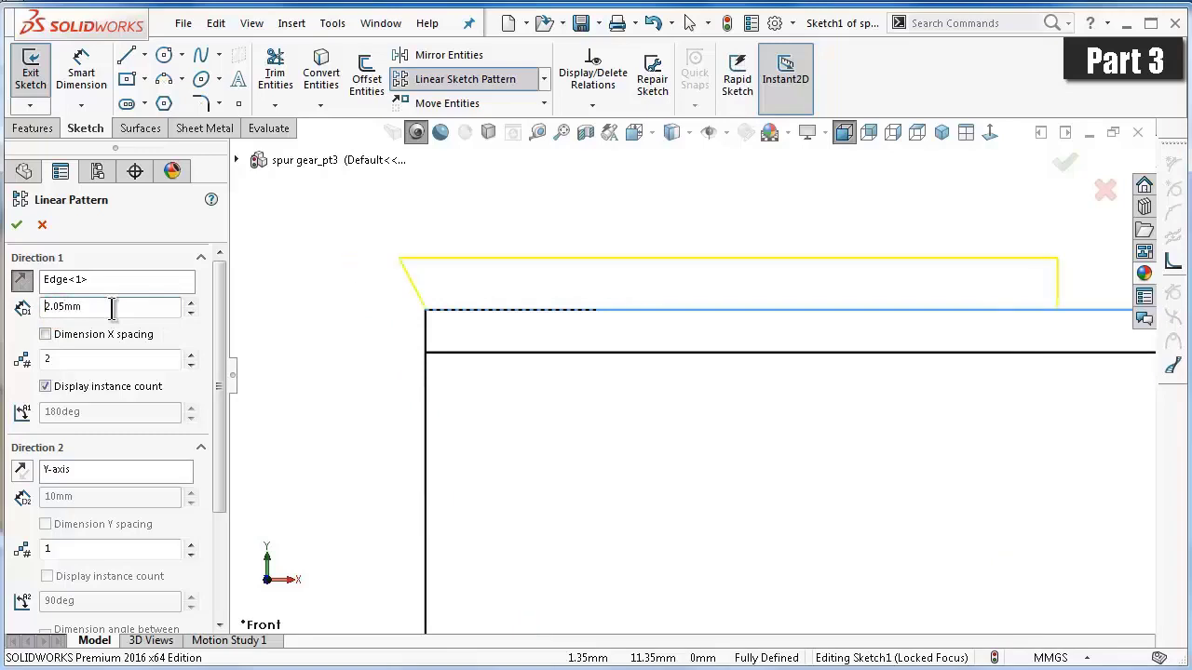
Clear the pattern's entity list, add only Arc1, and confirm the linear pattern.
scroll(466, 341, "down", 1)
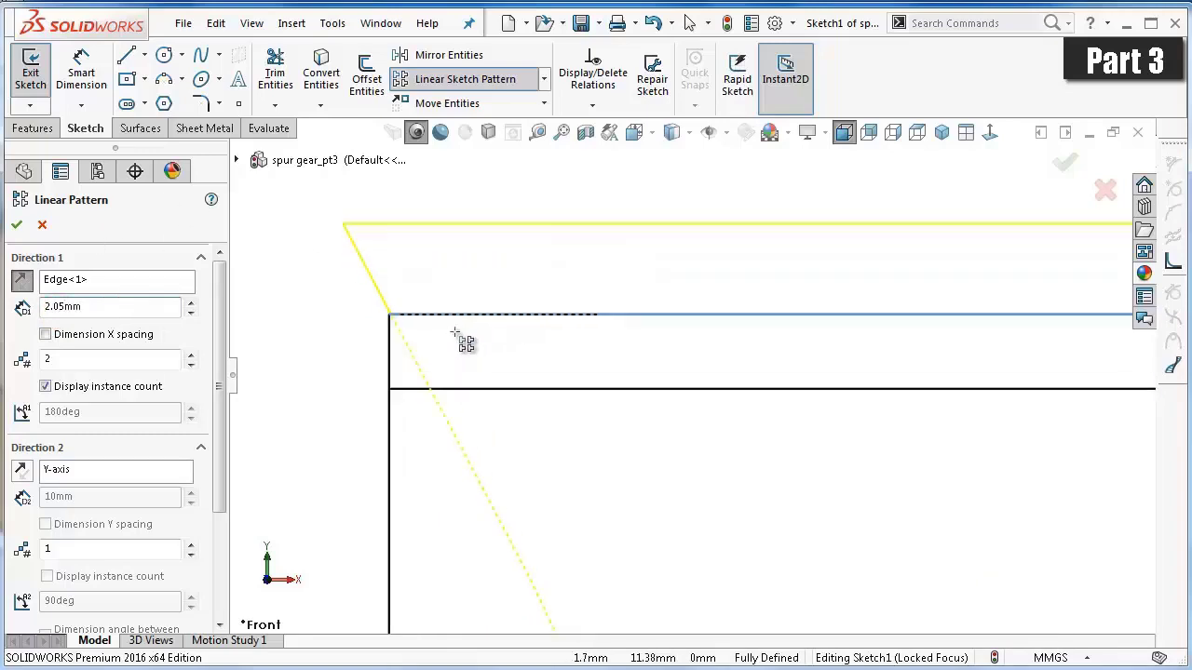
scroll(438, 327, "down", 1)
scroll(513, 335, "down", 1)
scroll(501, 326, "down", 1)
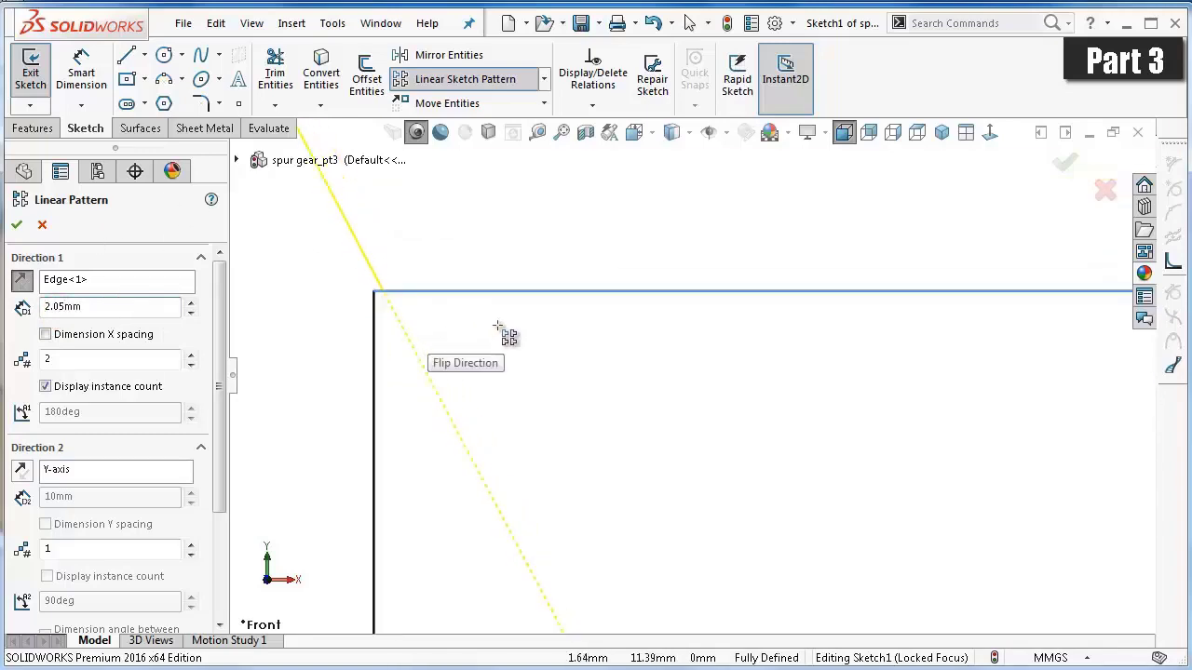
scroll(606, 354, "up", 1)
scroll(838, 391, "up", 1)
scroll(932, 419, "up", 1)
scroll(978, 438, "up", 1)
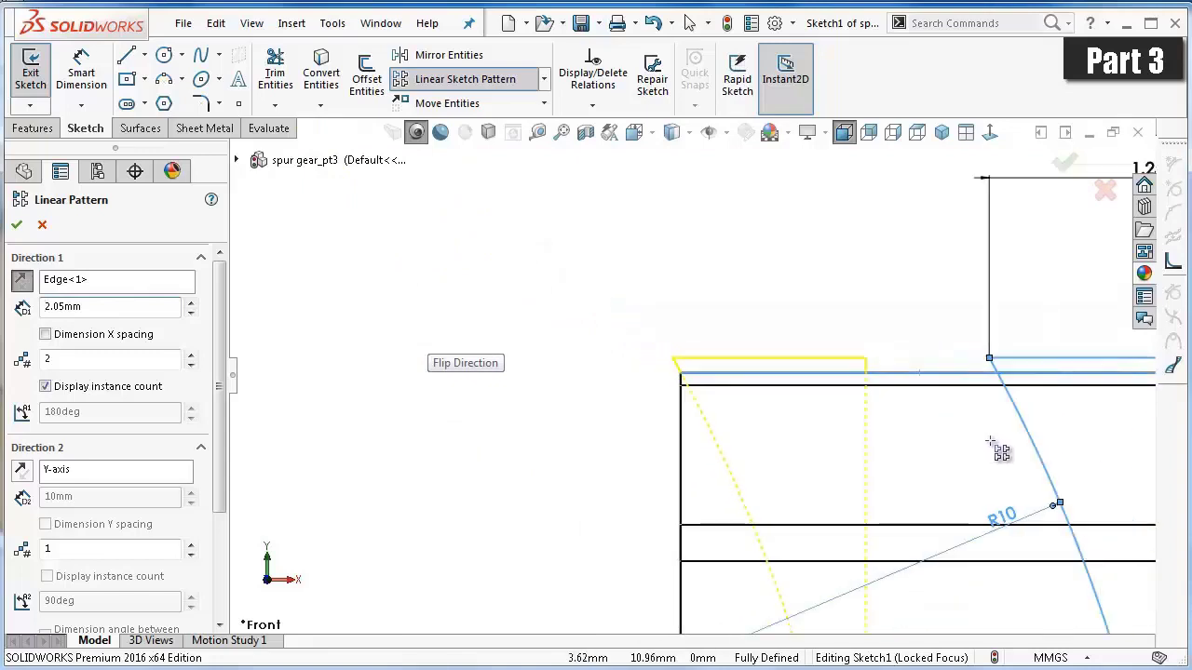
scroll(990, 442, "down", 2)
left_click_drag(219, 385, 221, 532)
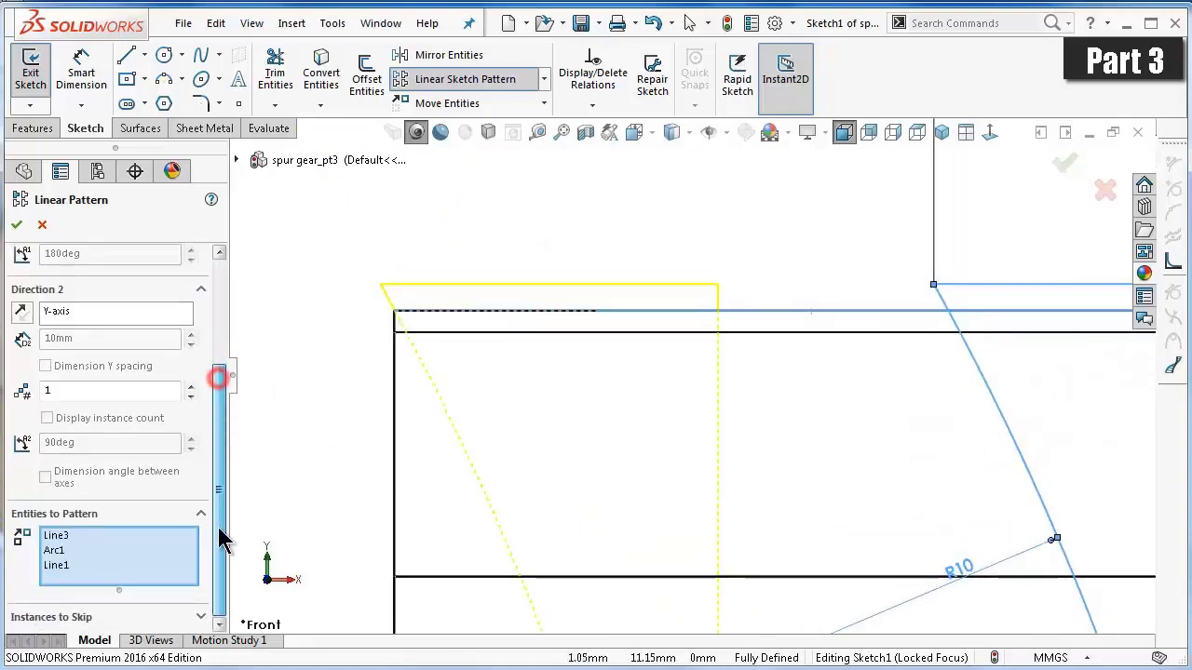
left_click(66, 536)
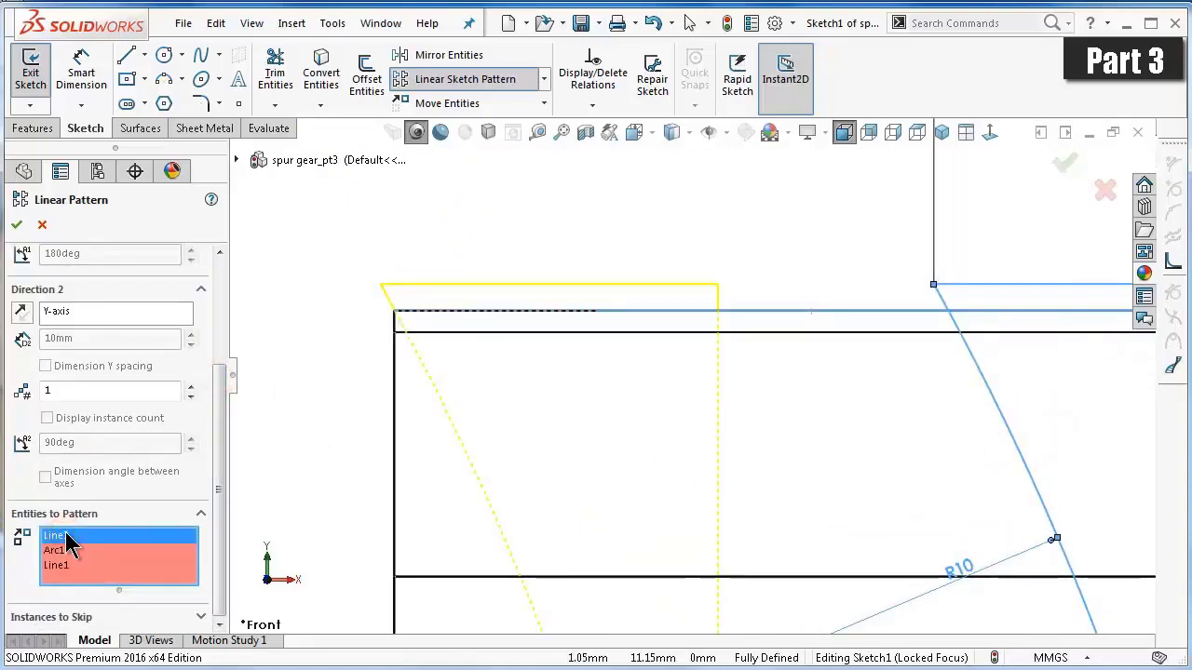
right_click(93, 552)
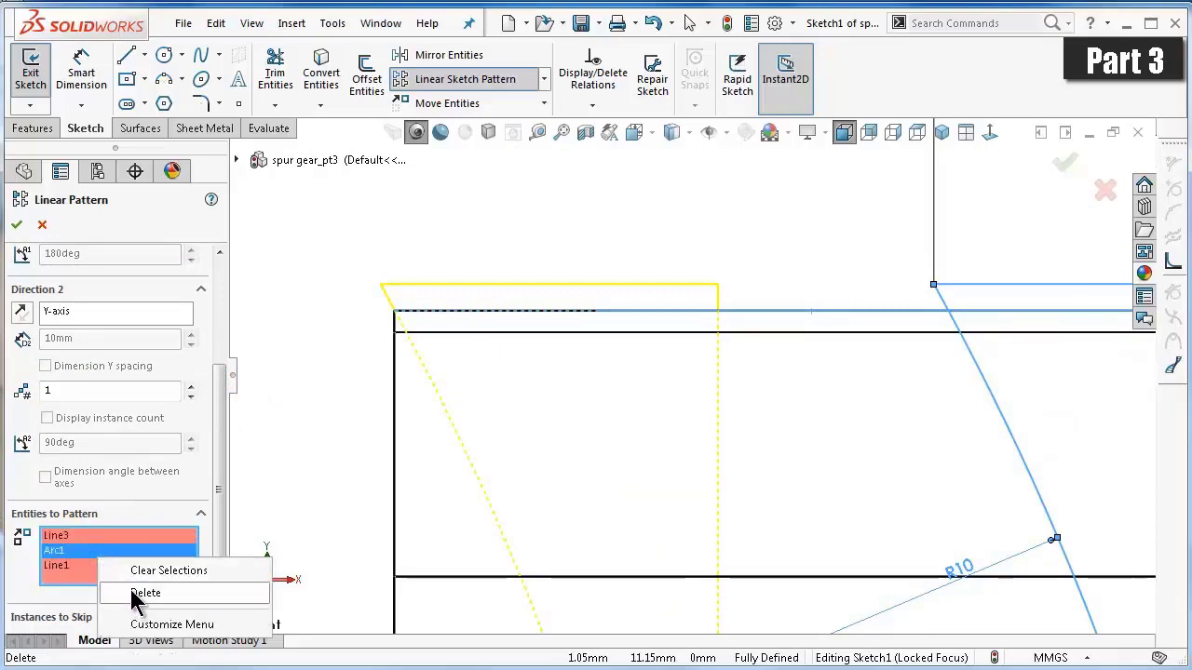
left_click(149, 570)
left_click(1001, 419)
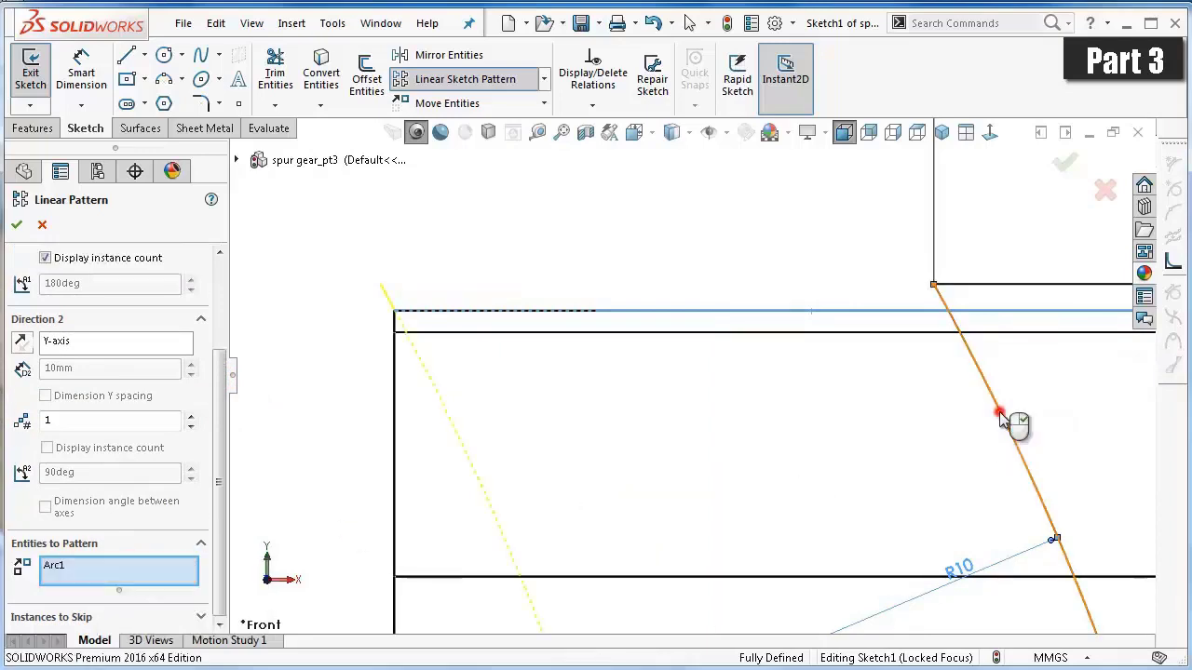
left_click(17, 226)
Turn on axis visibility so the dashed centreline shows in the view.
scroll(506, 333, "up", 2)
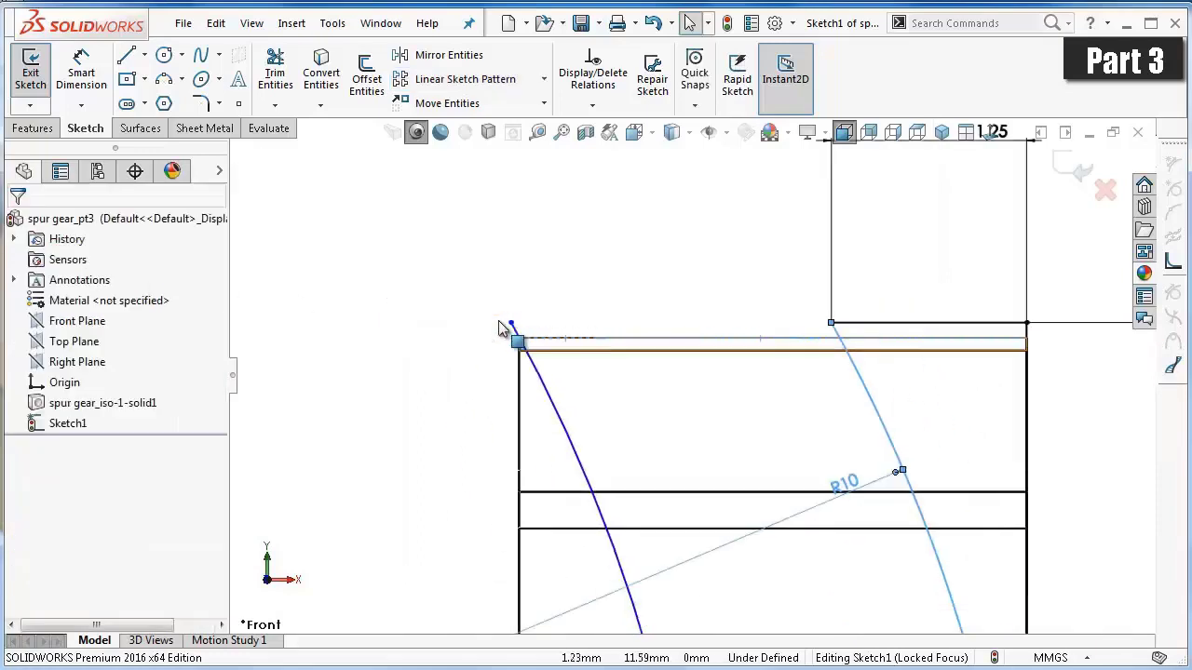
scroll(825, 487, "up", 2)
scroll(851, 536, "up", 2)
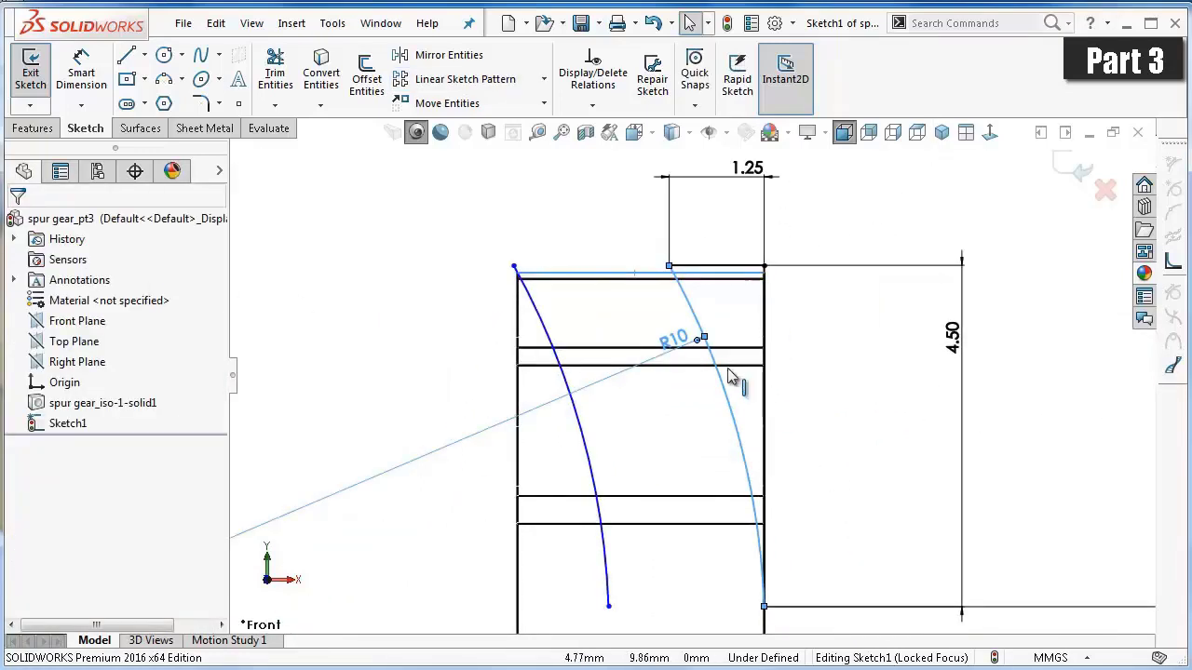
left_click(41, 132)
scroll(679, 345, "up", 3)
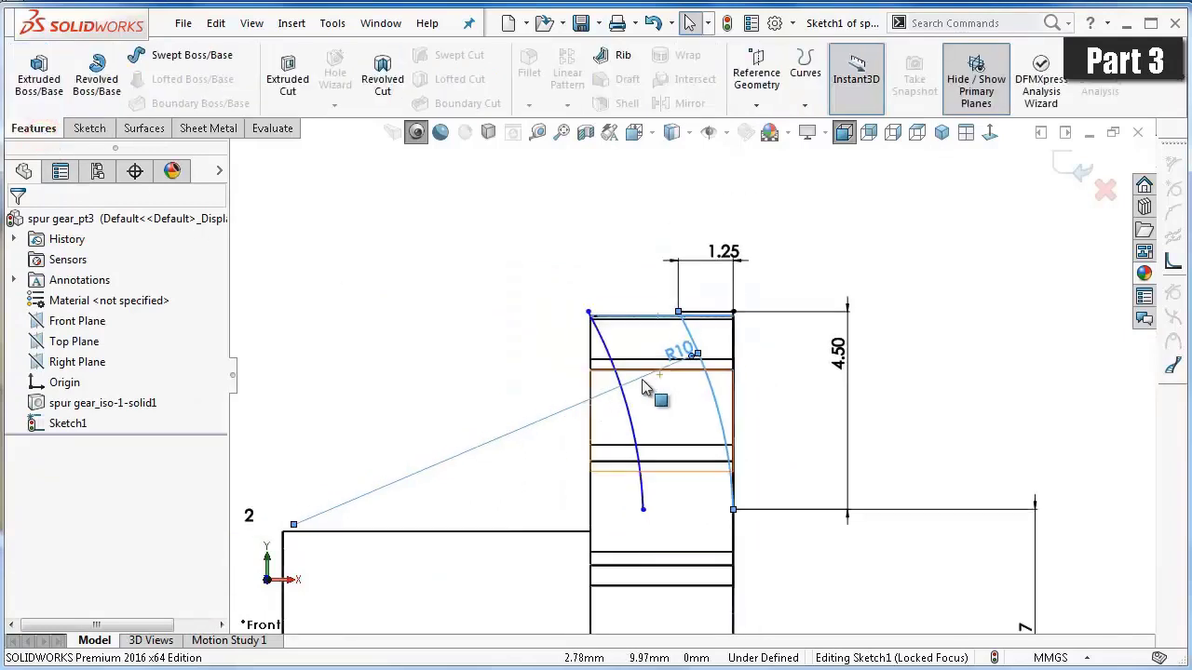
scroll(689, 296, "down", 2)
left_click(721, 133)
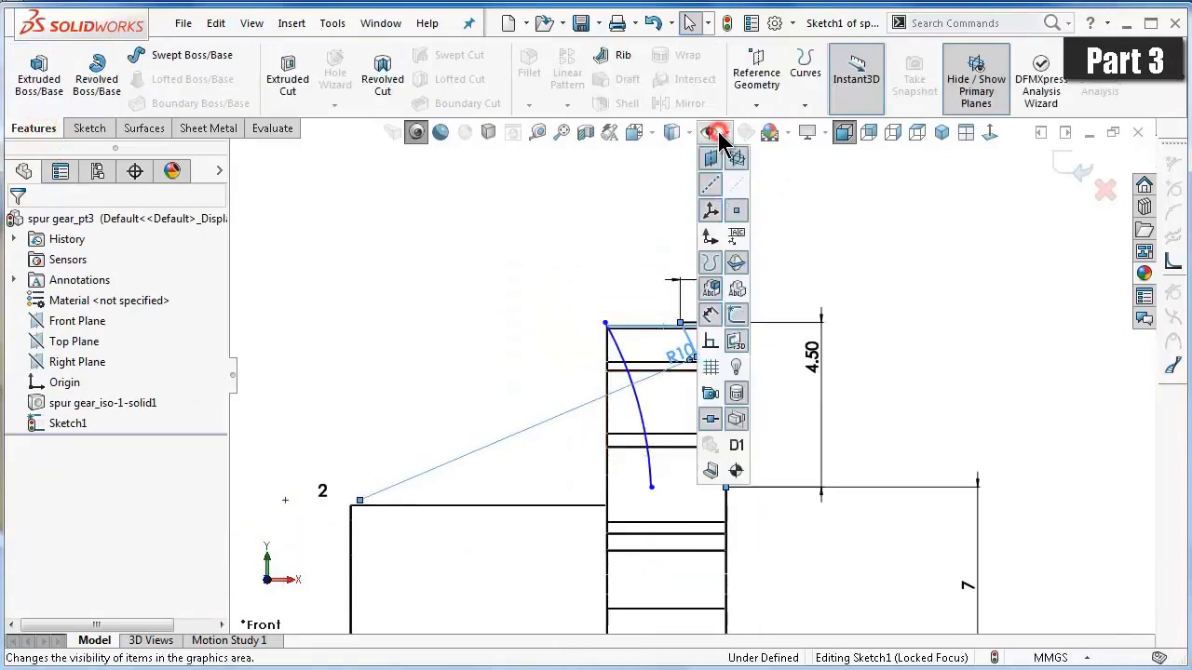
left_click(733, 186)
left_click(514, 253)
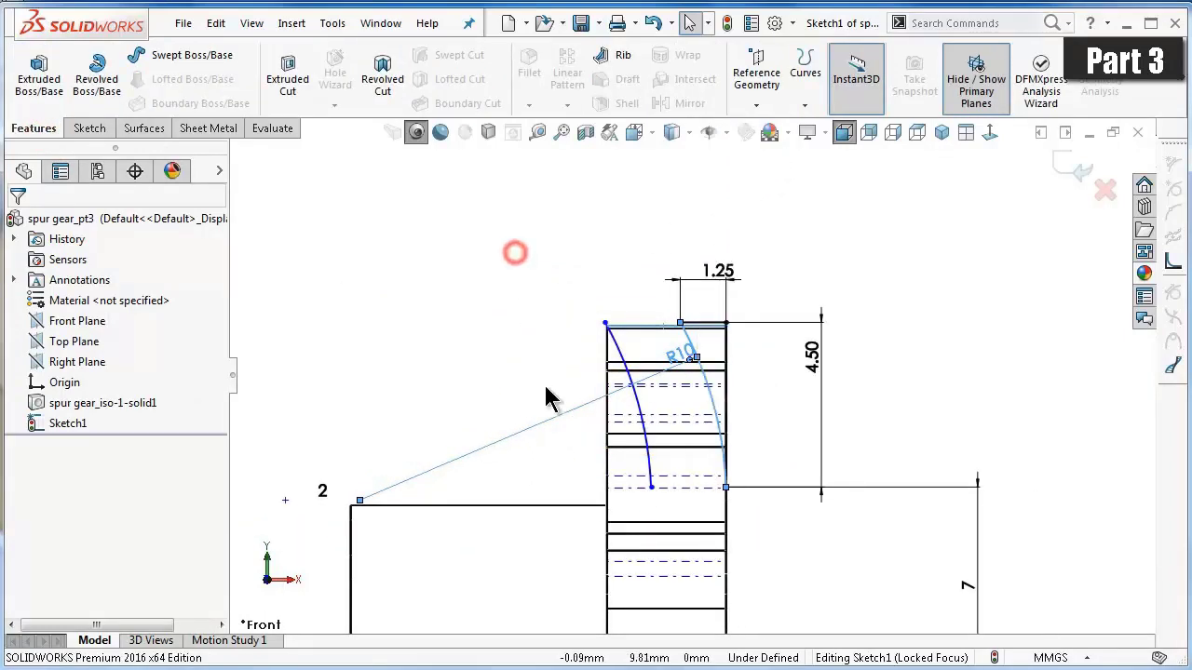
key("z")
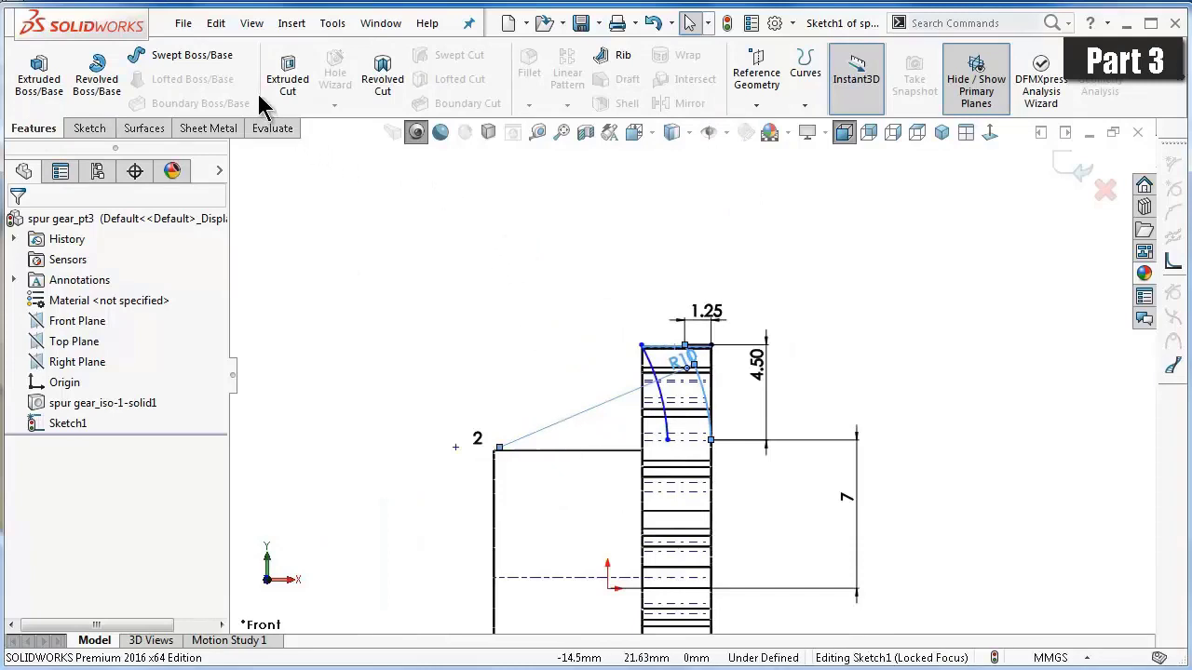
Start a revolved cut using the tooth-tip region as the contour.
left_click(377, 84)
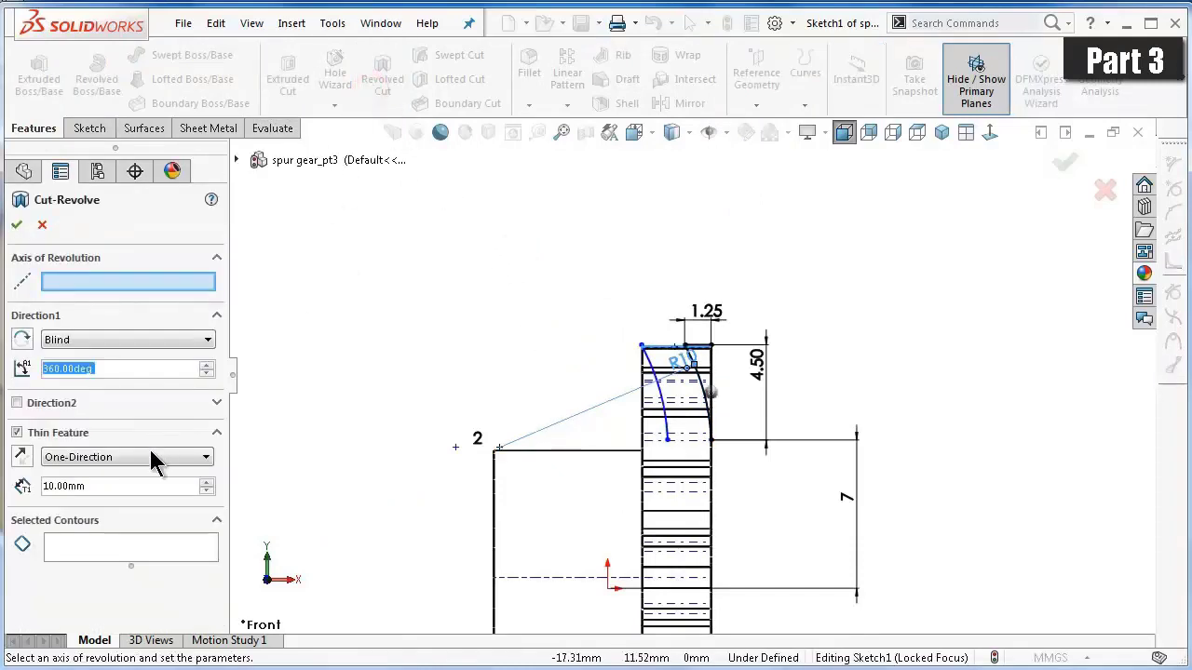
left_click(116, 551)
scroll(709, 371, "down", 3)
scroll(708, 363, "down", 2)
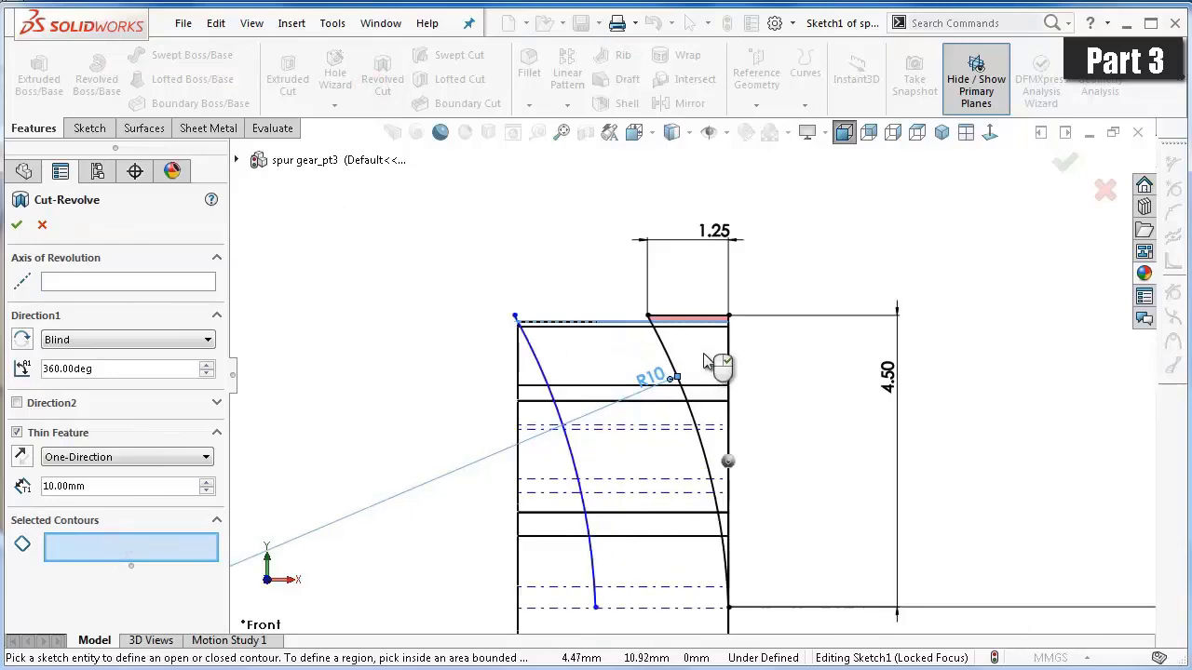
left_click(713, 318)
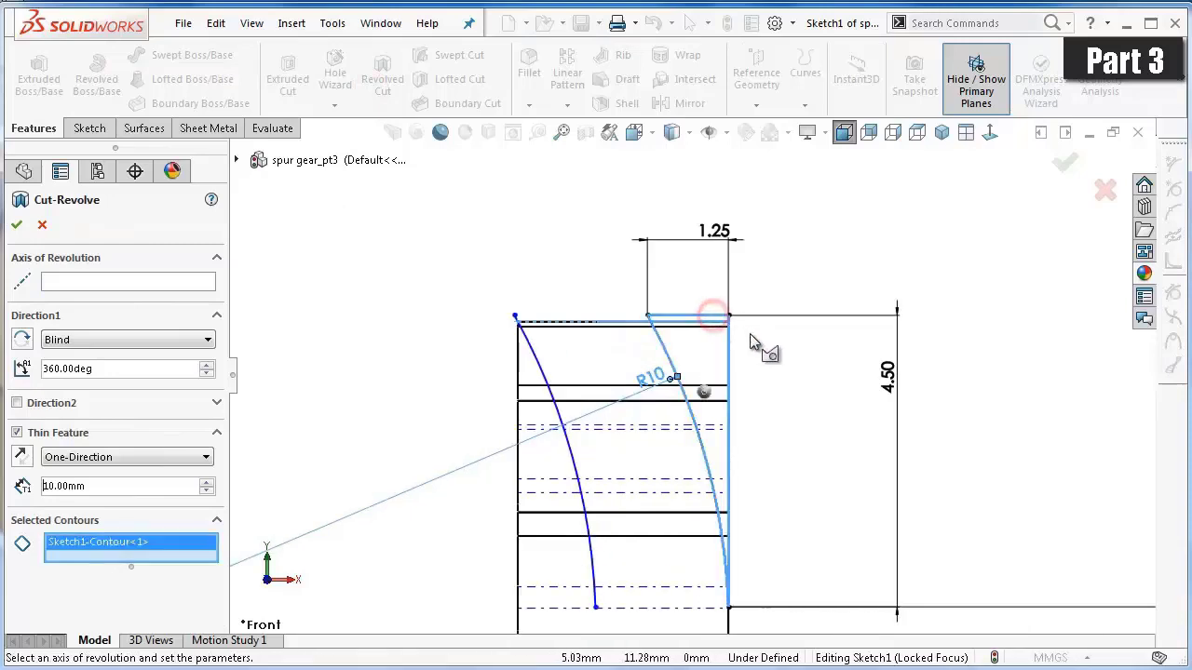
scroll(756, 382, "up", 2)
scroll(754, 400, "up", 1)
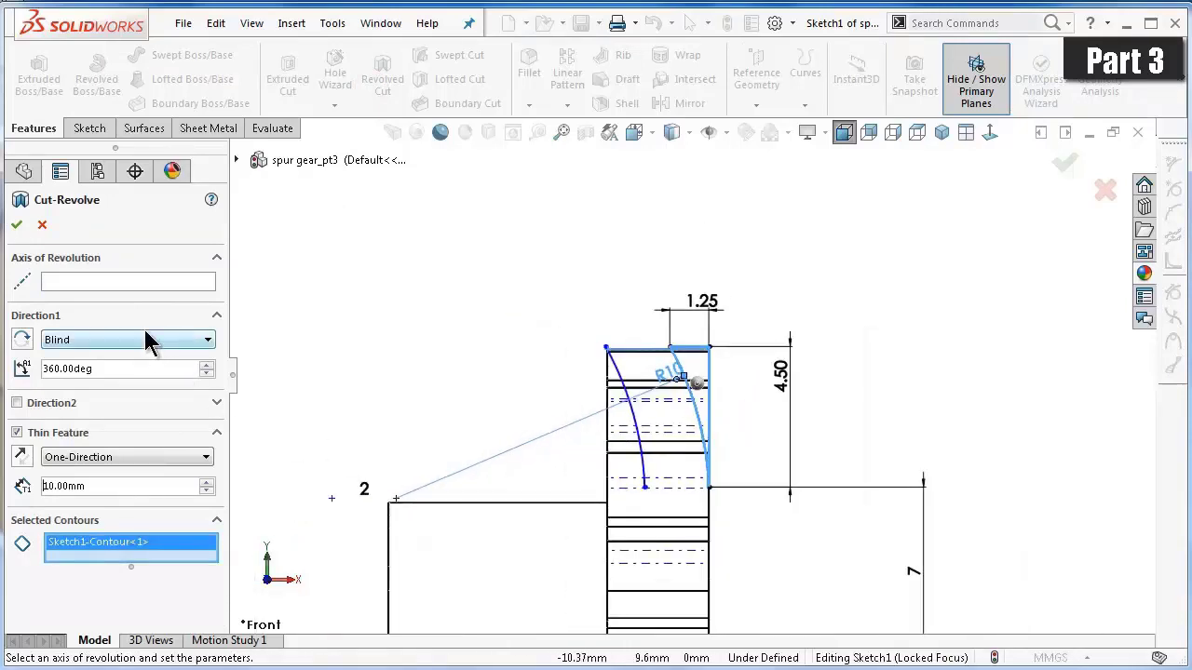
Set the dashed centreline Line5 as the revolve axis in shaded view and complete the 360° cut.
left_click(127, 281)
key("z")
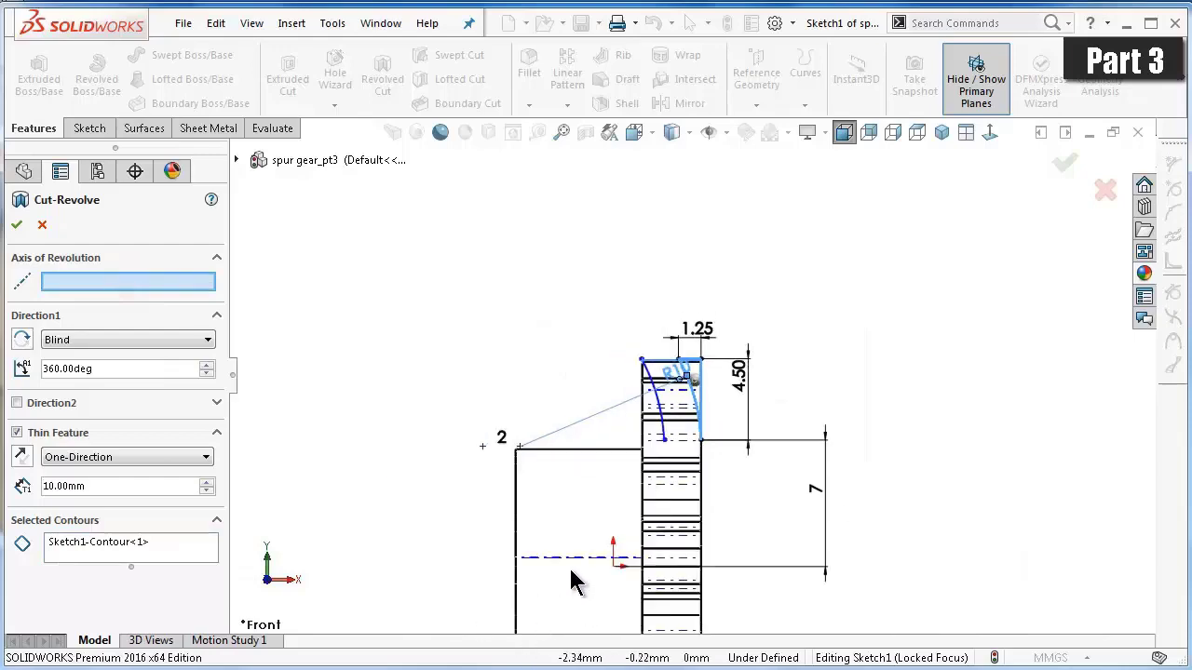
mouse_move(596, 559)
middle_mouse_down()
mouse_move(617, 557)
mouse_move(628, 349)
middle_mouse_up()
left_click(679, 136)
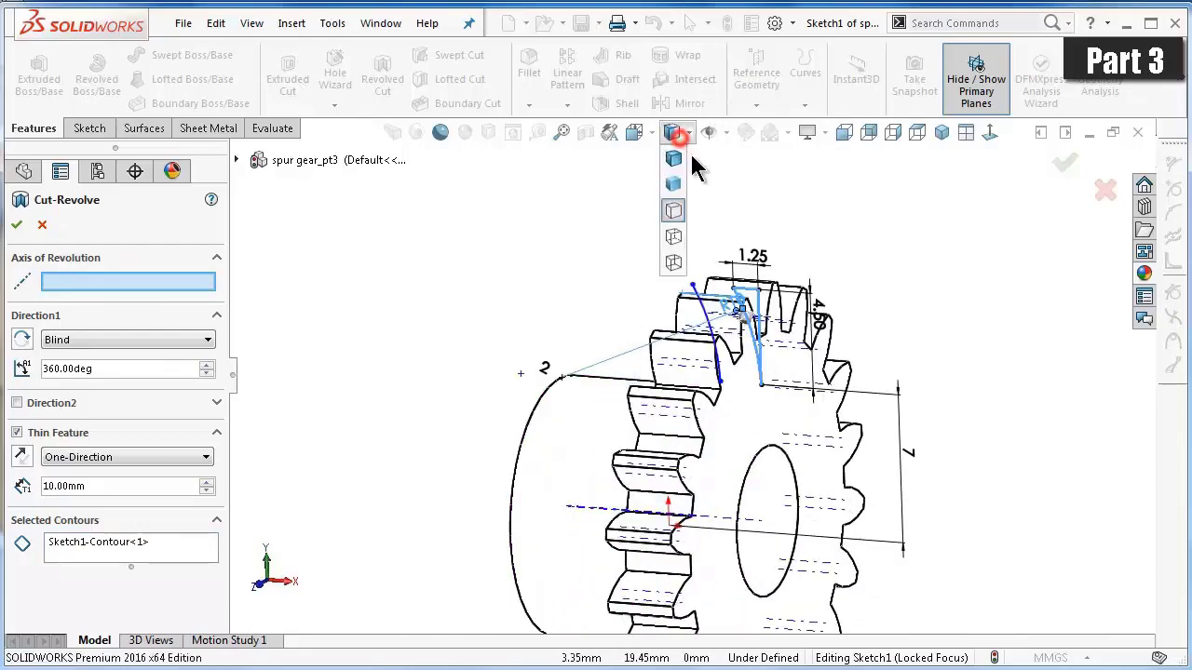
left_click(679, 160)
scroll(703, 354, "down", 3)
scroll(704, 354, "down", 3)
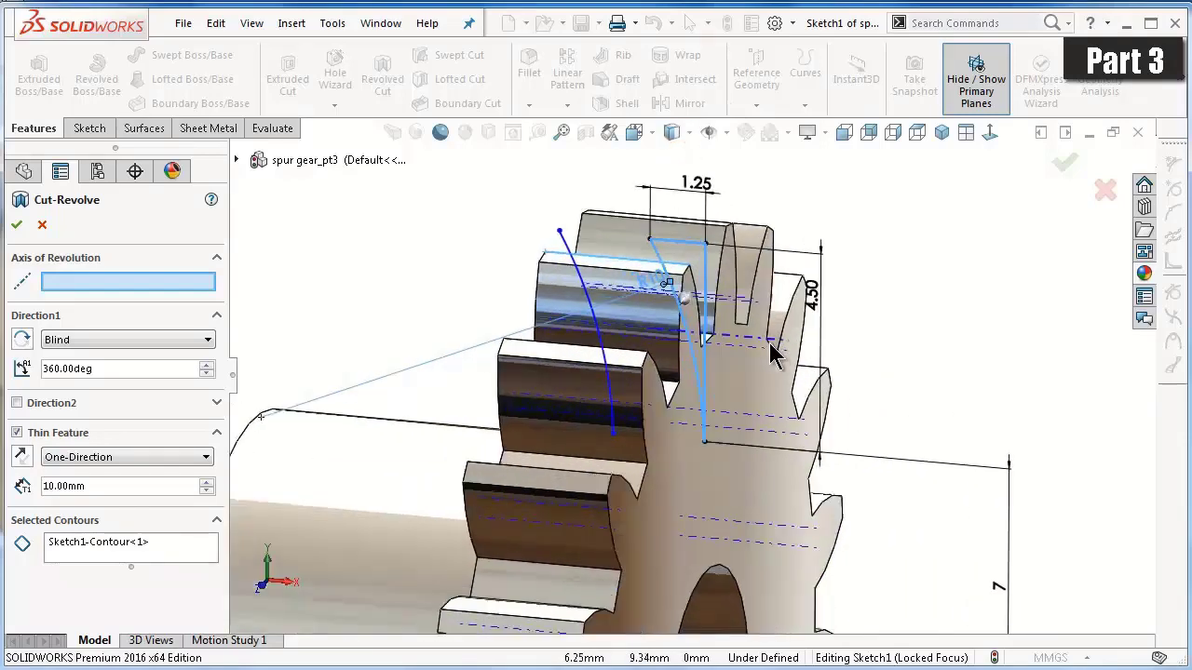
scroll(703, 354, "down", 3)
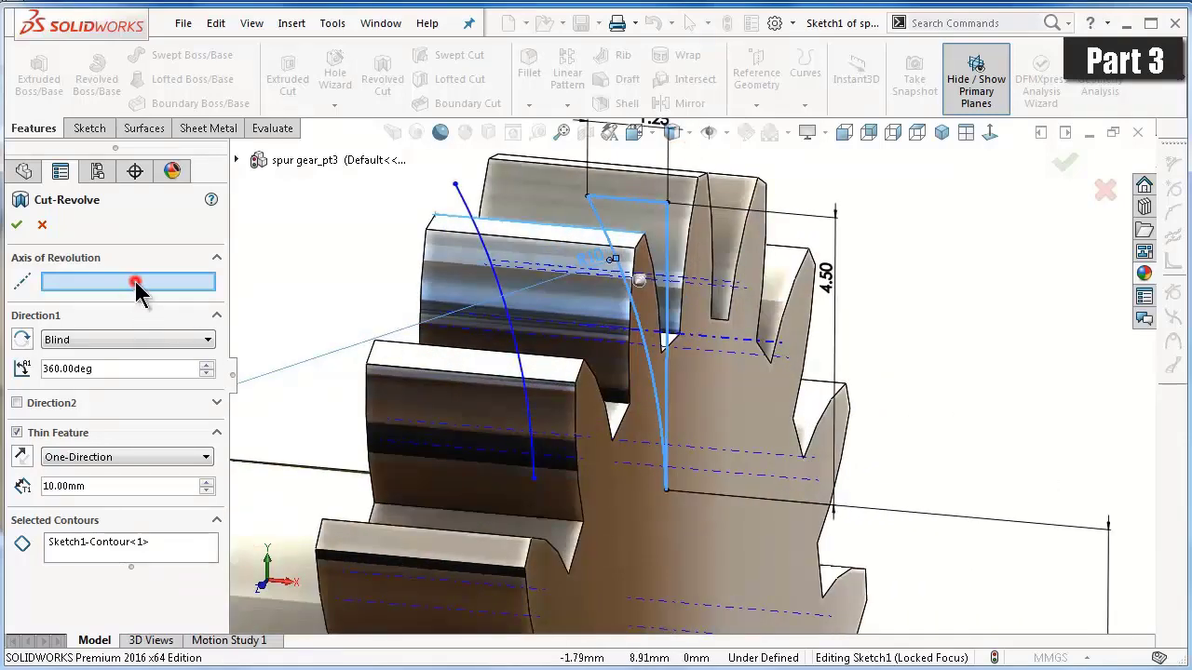
scroll(412, 478, "up", 3)
scroll(447, 511, "down", 3)
scroll(619, 559, "down", 2)
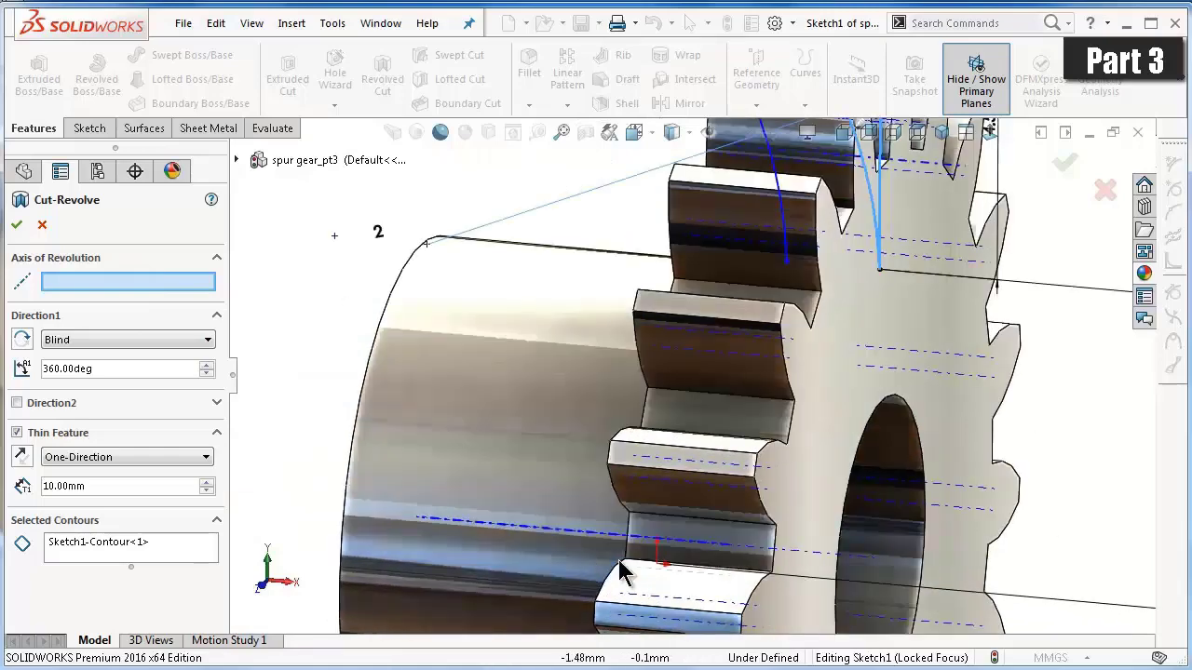
scroll(642, 554, "down", 2)
scroll(683, 298, "up", 2)
scroll(698, 372, "up", 1)
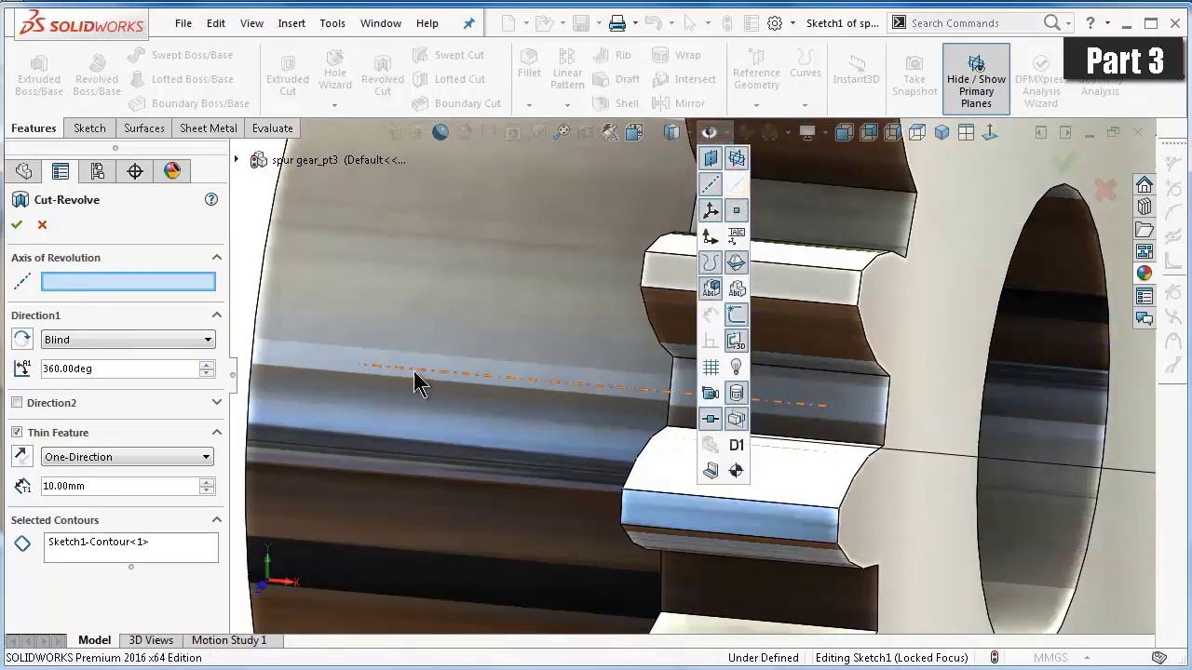
scroll(259, 253, "up", 3)
scroll(633, 387, "down", 2)
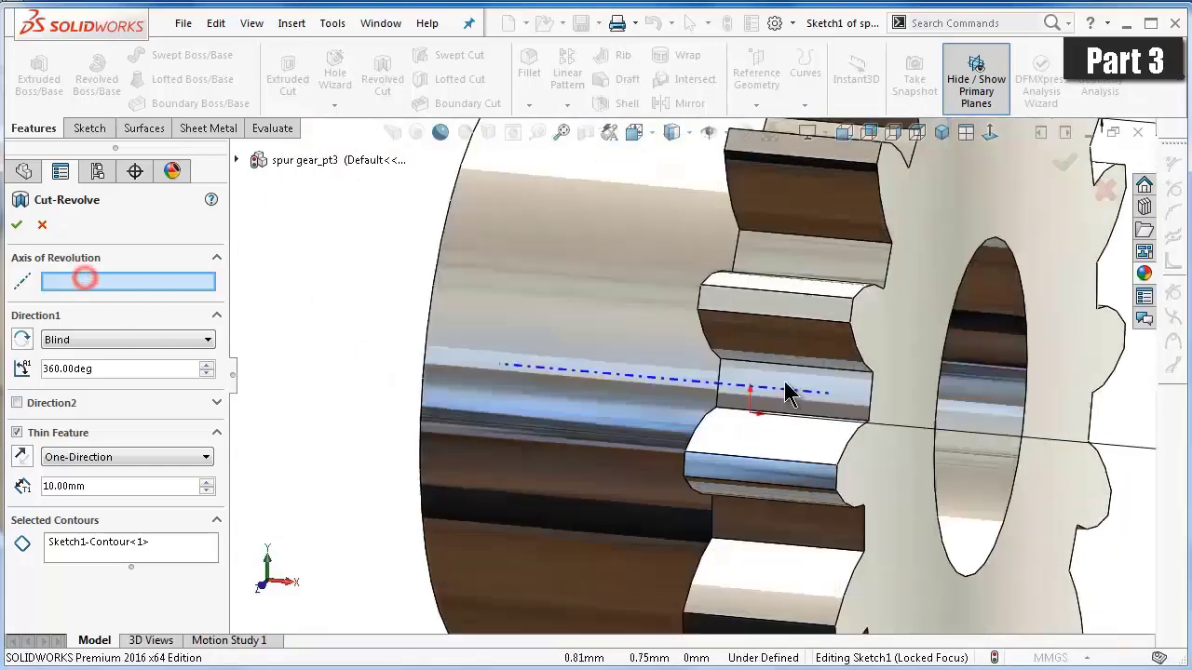
left_click(788, 391)
mouse_move(788, 391)
middle_mouse_down()
mouse_move(707, 266)
mouse_move(731, 295)
mouse_move(750, 284)
middle_mouse_up()
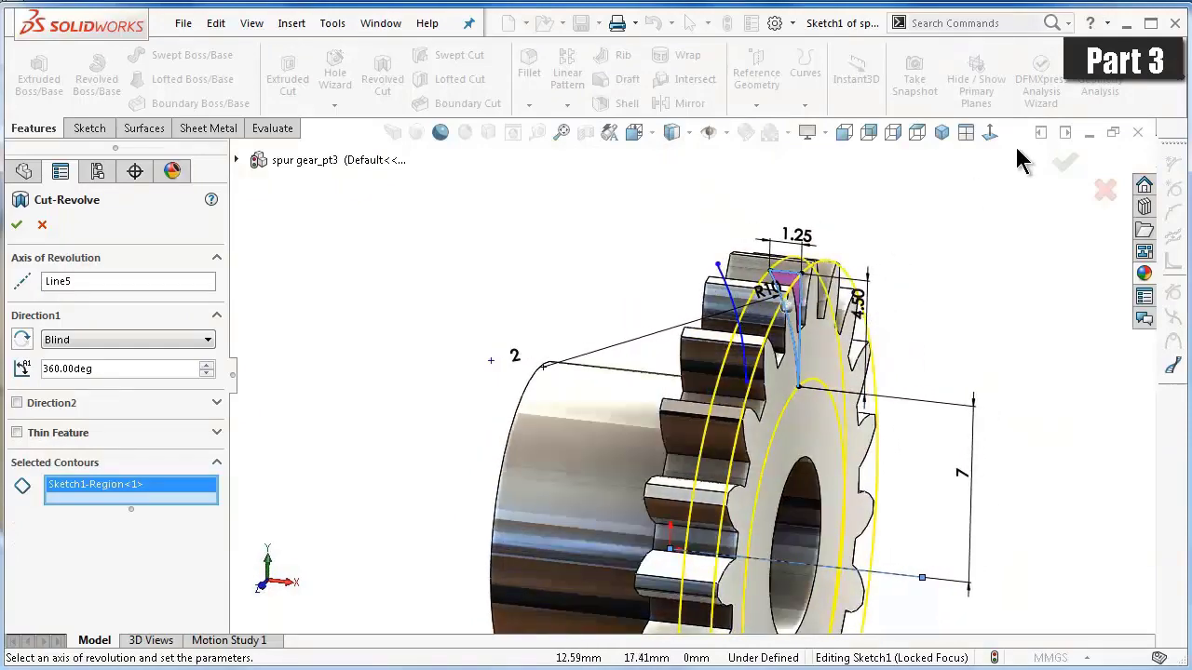
left_click(1064, 166)
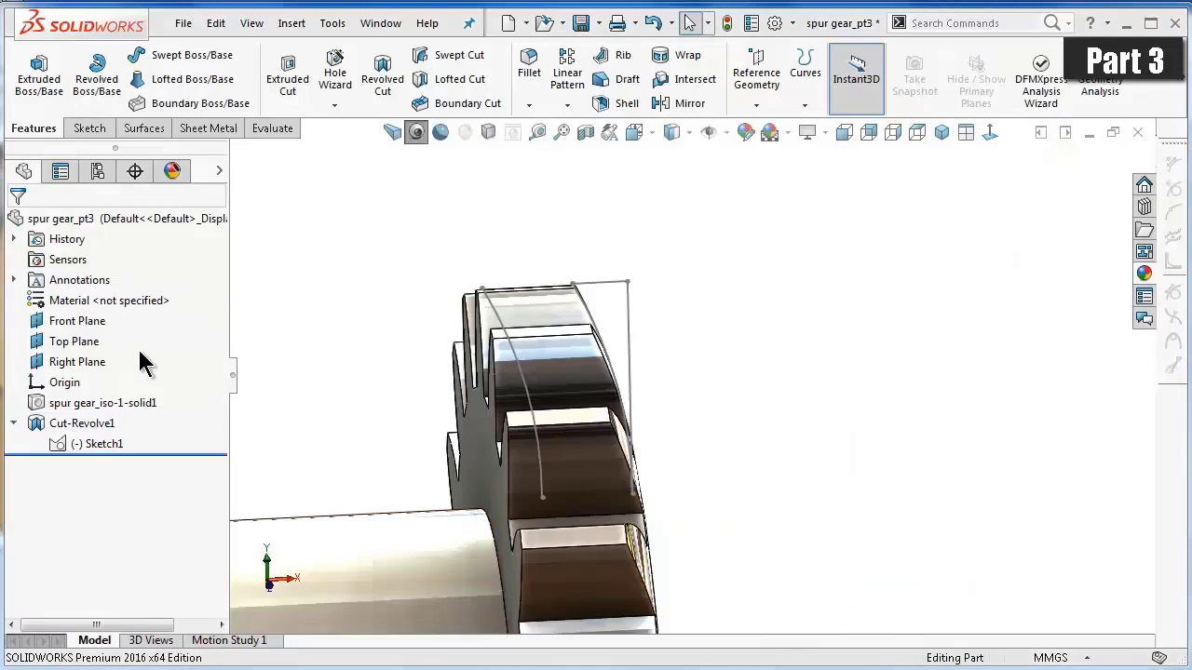
Start a new Front Plane sketch, convert the earlier arc into it, and view it normal.
left_click(102, 320)
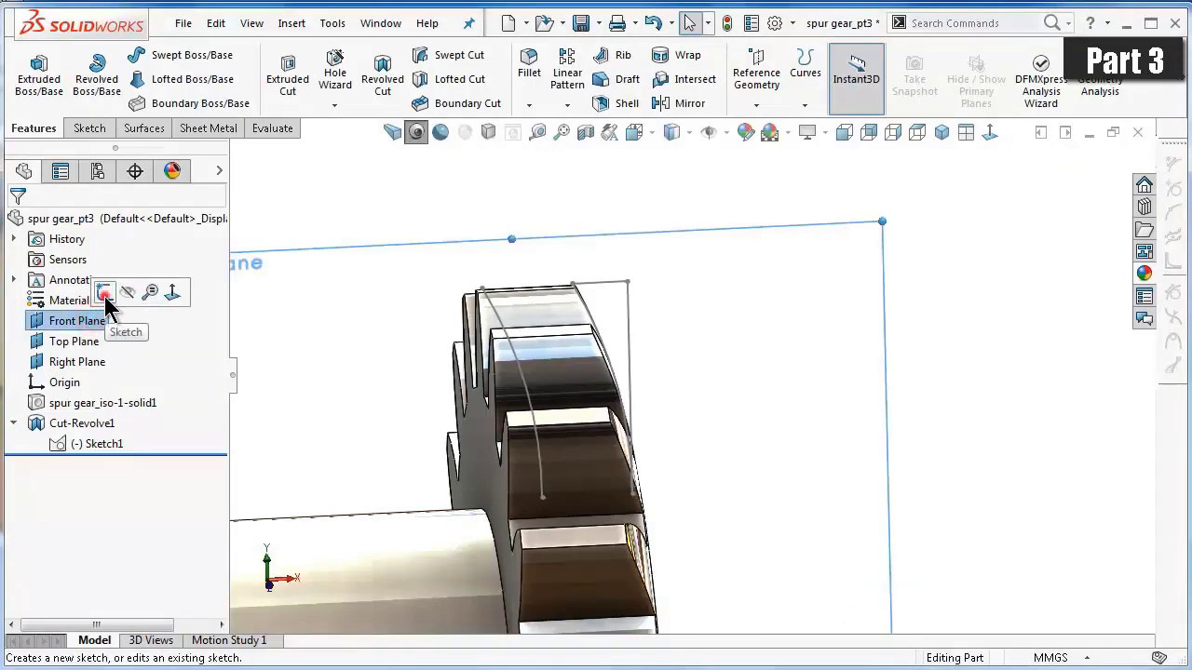
left_click(104, 294)
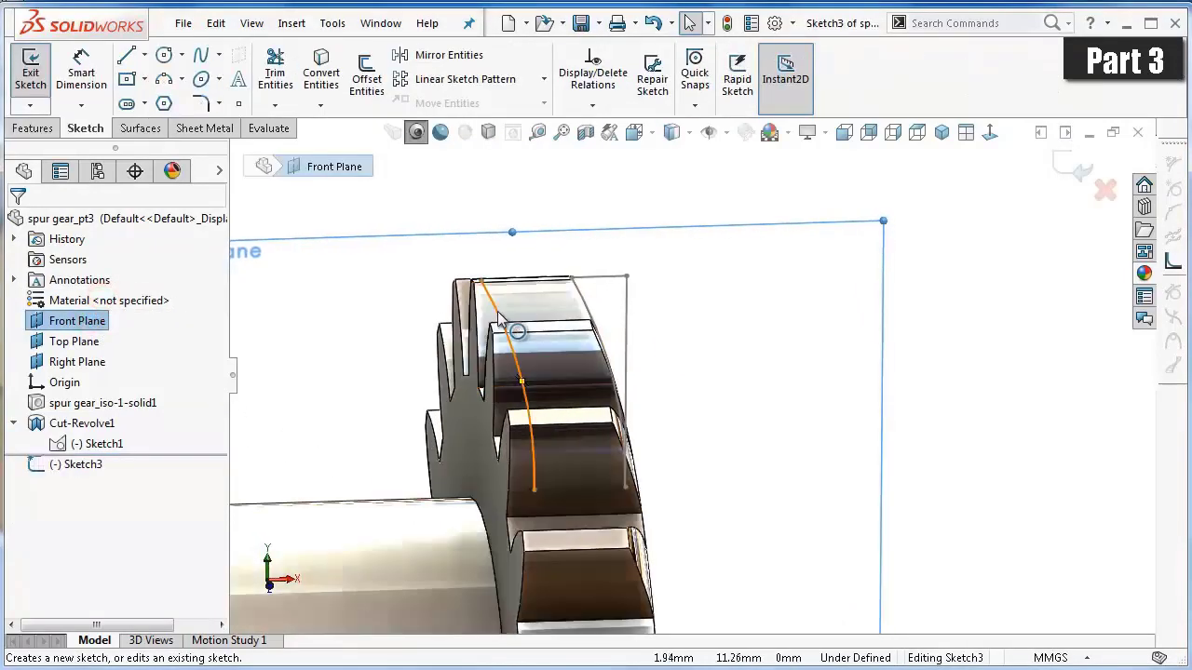
left_click(500, 320)
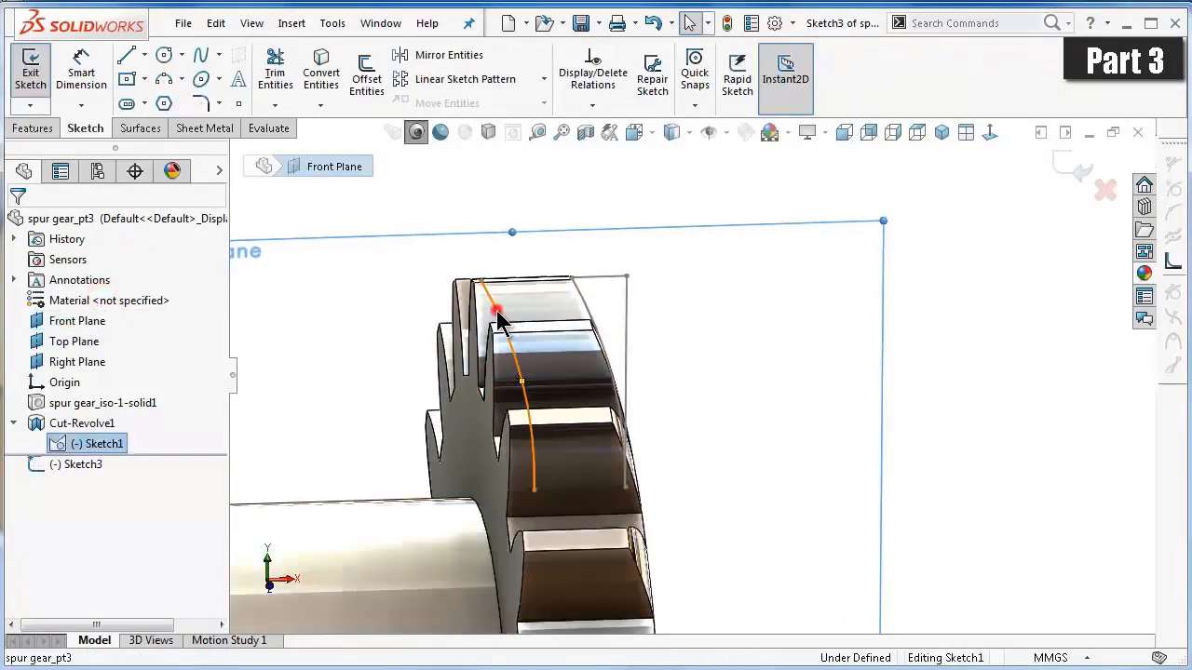
left_click(326, 84)
left_click(464, 134)
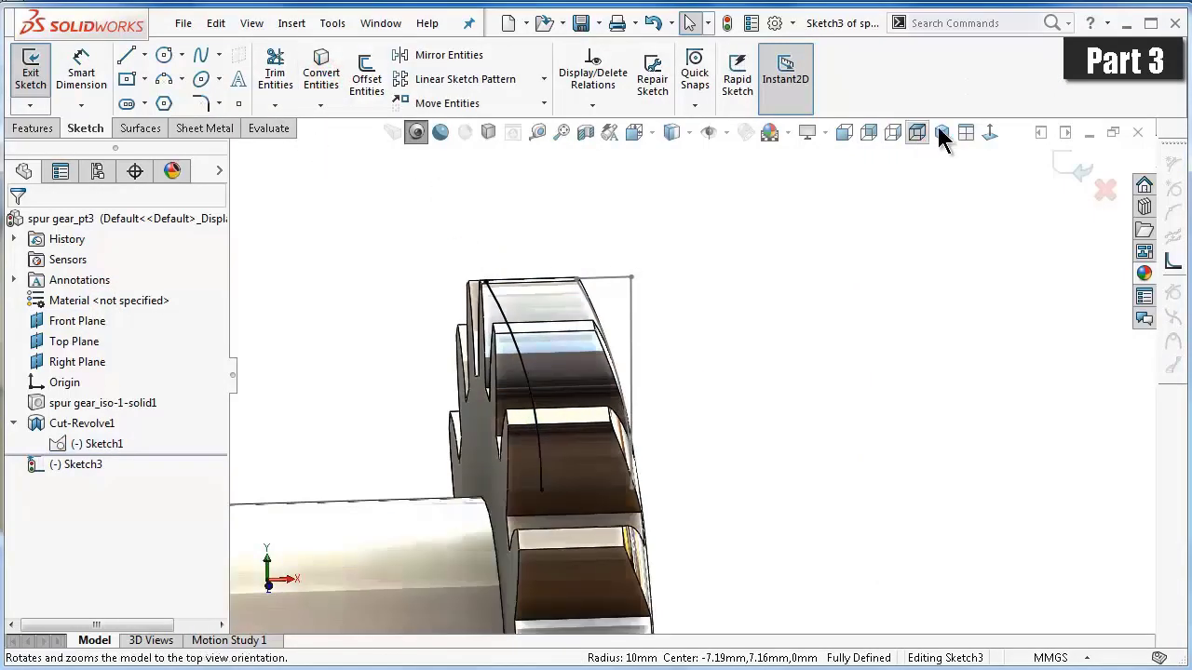
left_click(990, 133)
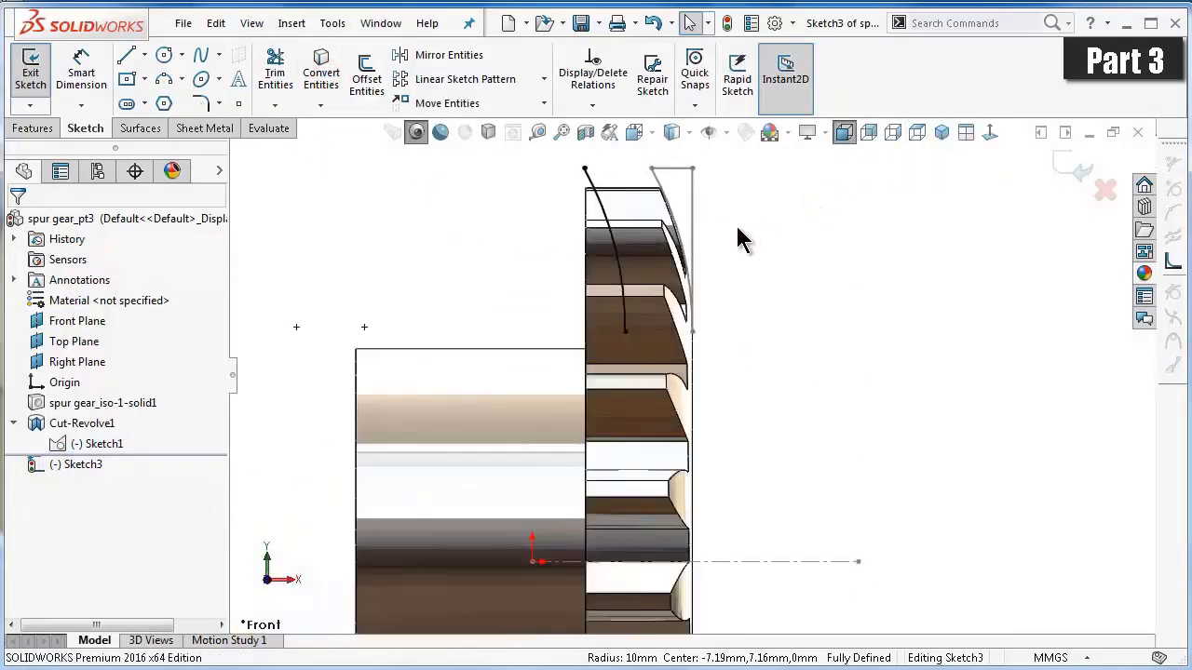
scroll(740, 239, "down", 2)
Draw lines from the arc's upper end left, down, and back to its lower end, closing the profile.
left_click(128, 58)
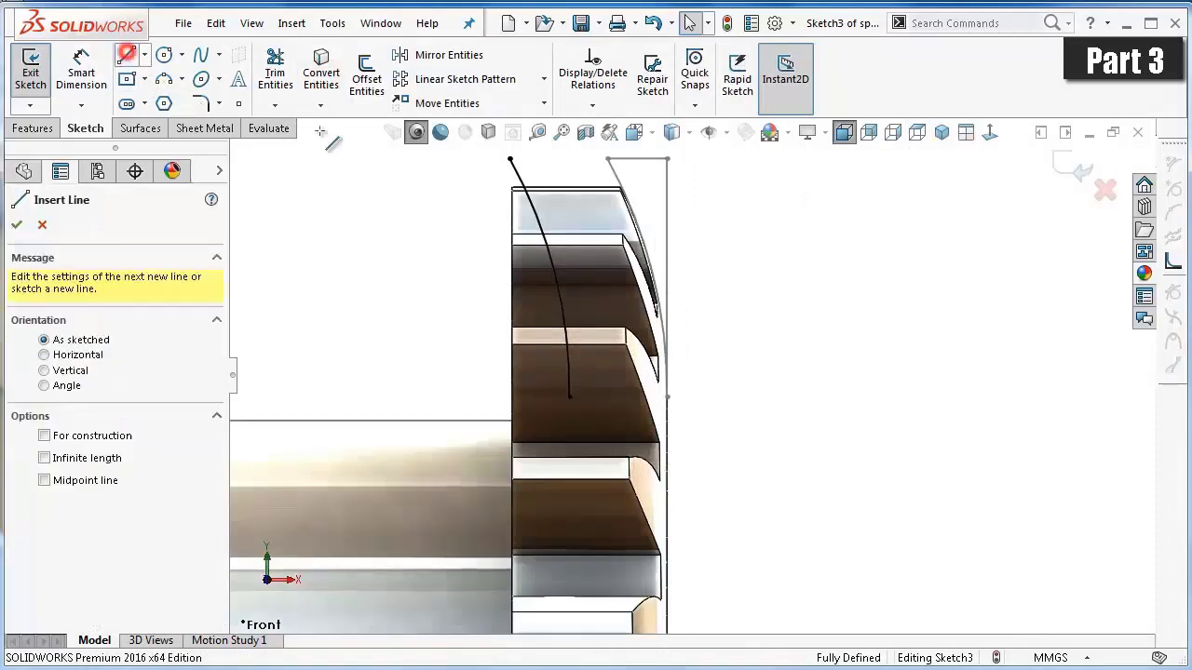
left_click(512, 160)
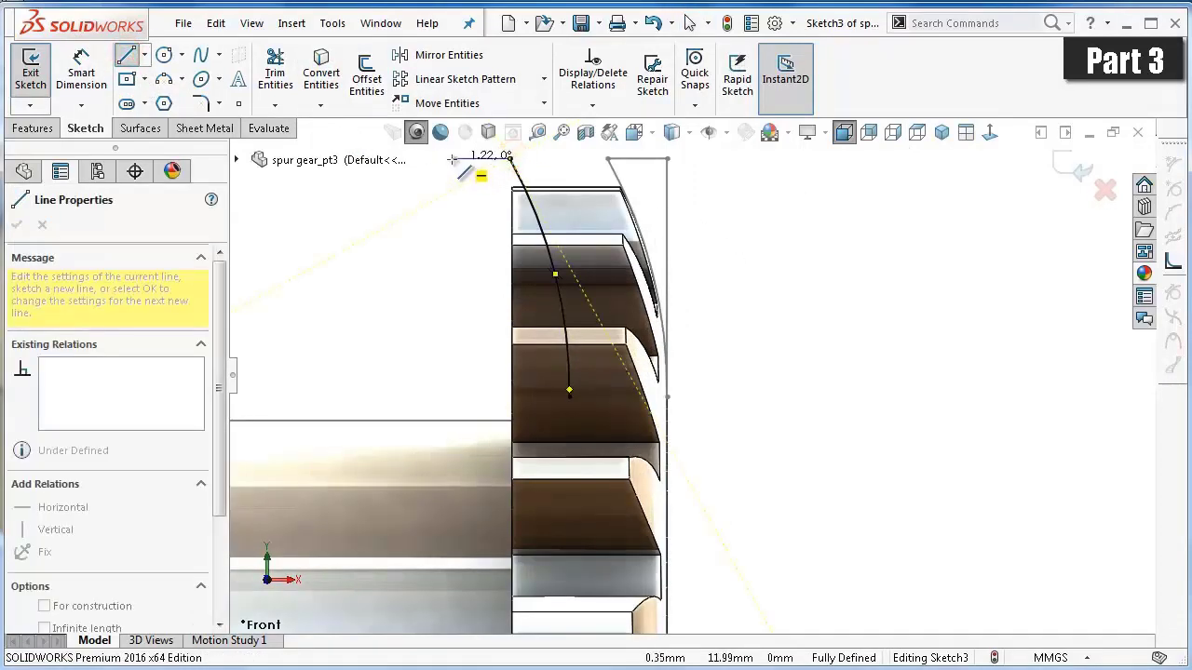
left_click(452, 161)
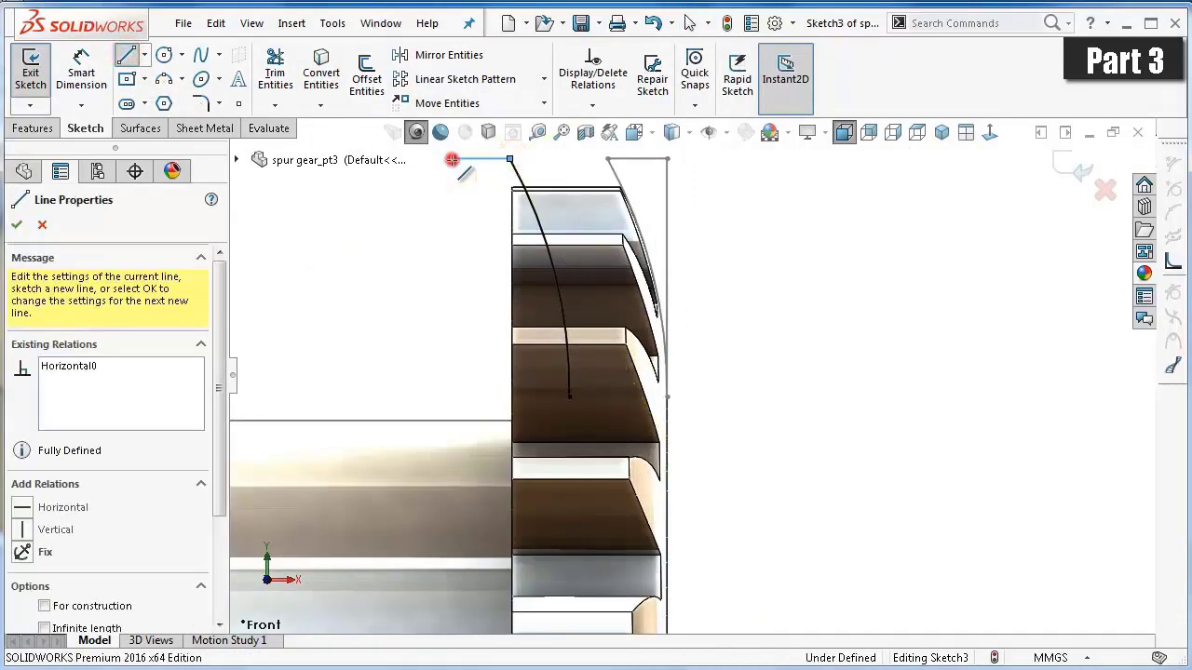
left_click(451, 397)
left_click(570, 398)
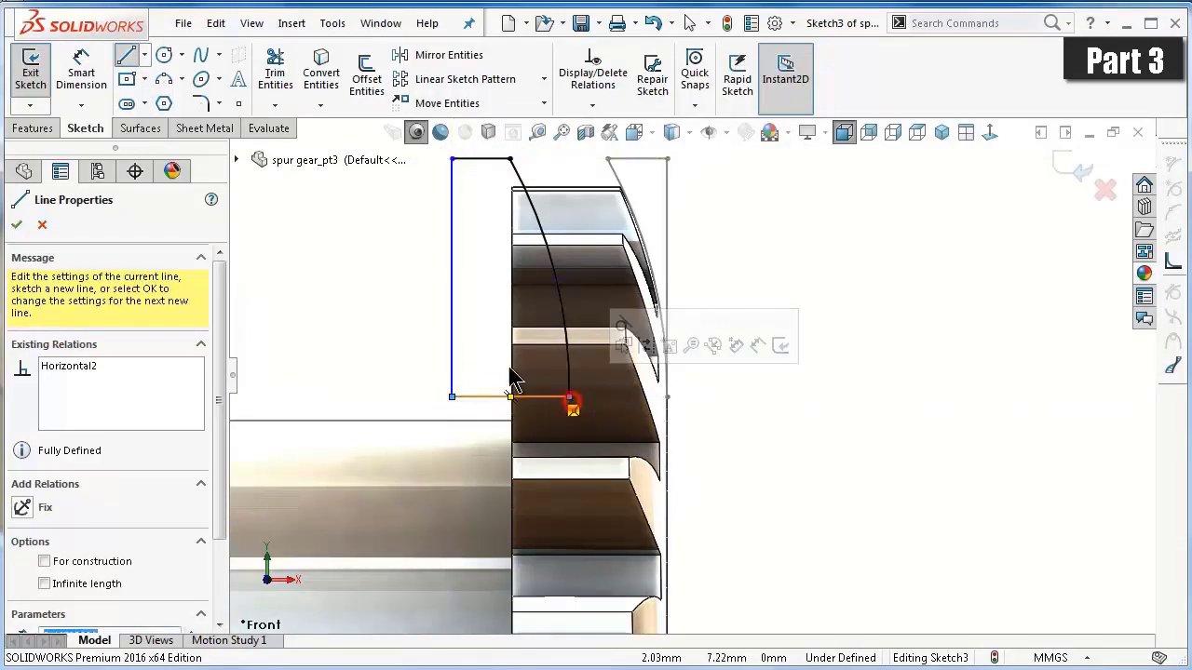
scroll(579, 373, "up", 3)
Dimension the profile's top edge to 1.25 mm.
right_click_drag(477, 311, 572, 263)
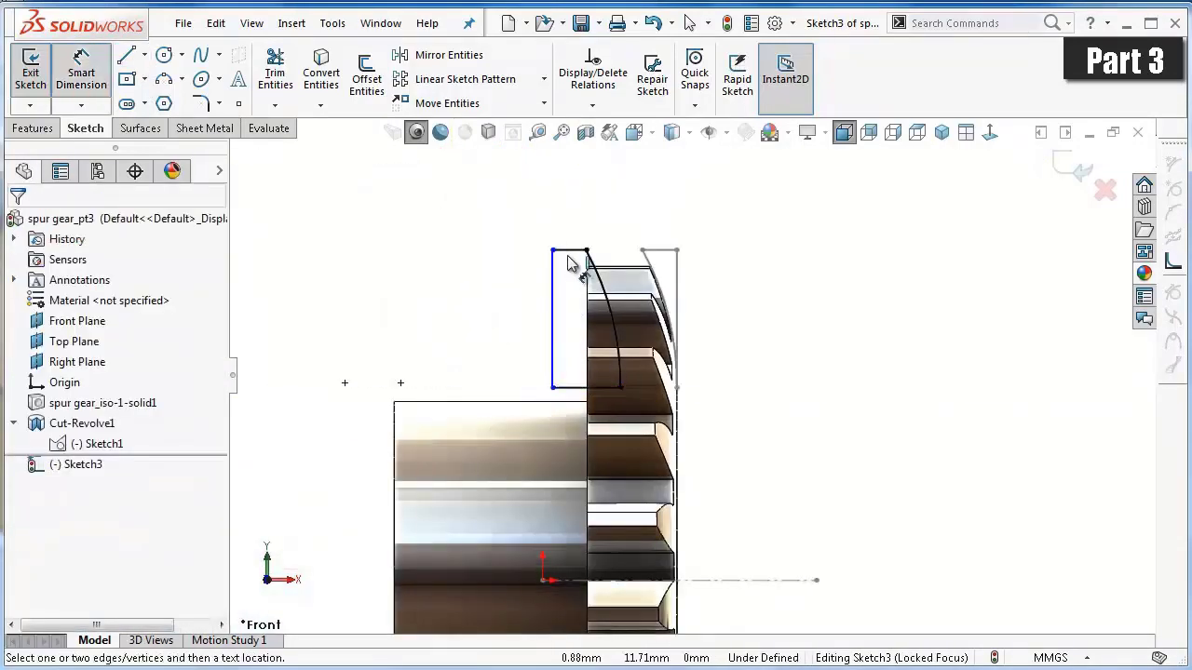
left_click(576, 253)
left_click(573, 231)
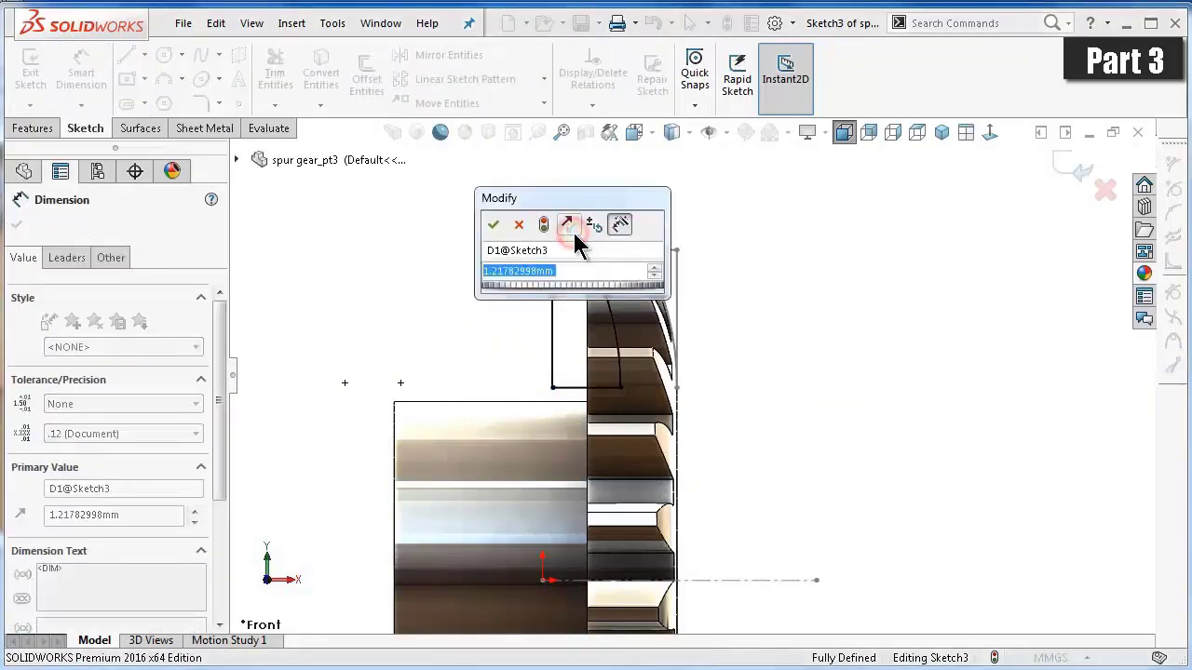
type("1.25")
key("Return")
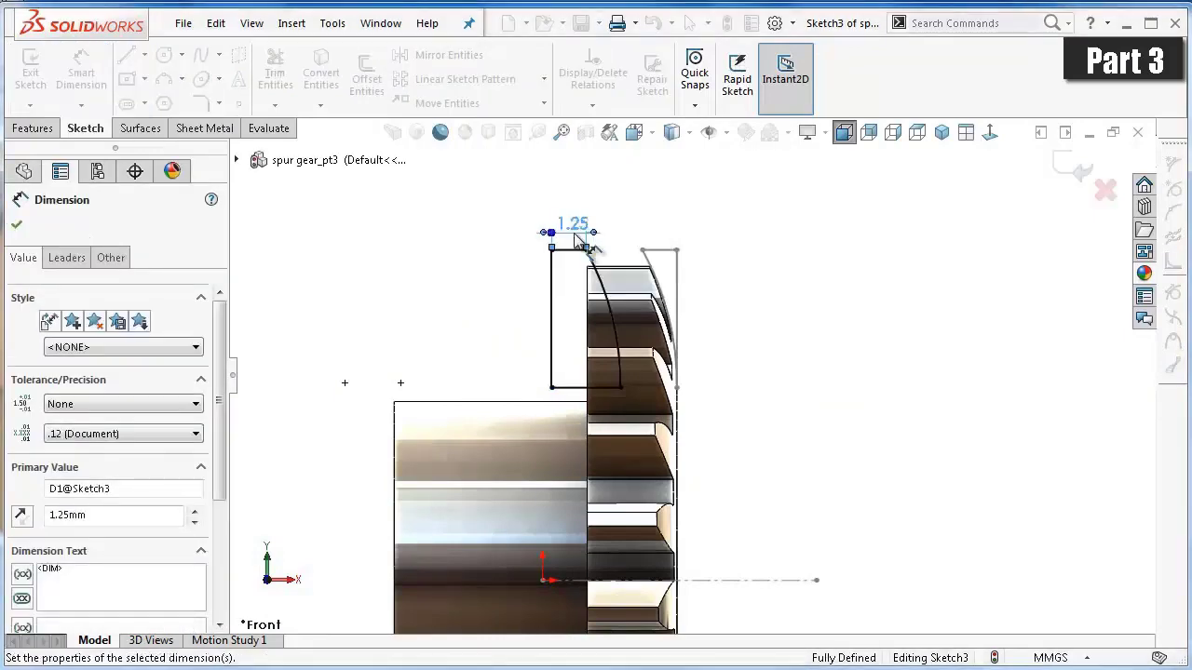
scroll(719, 457, "down", 1)
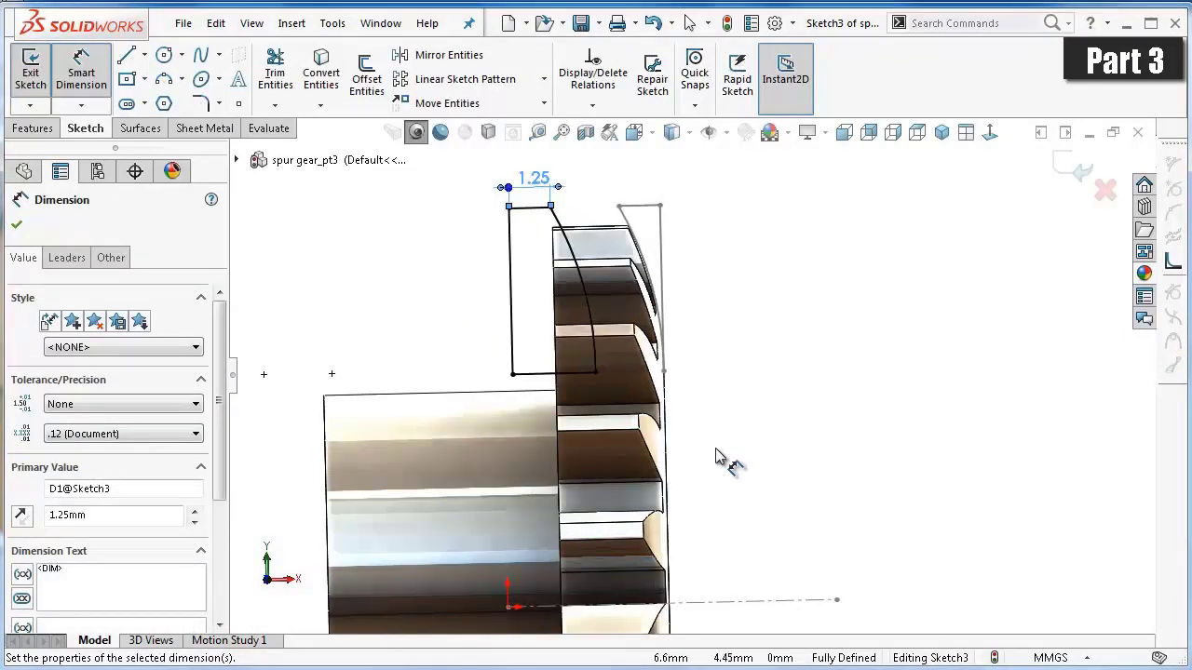
left_click(25, 131)
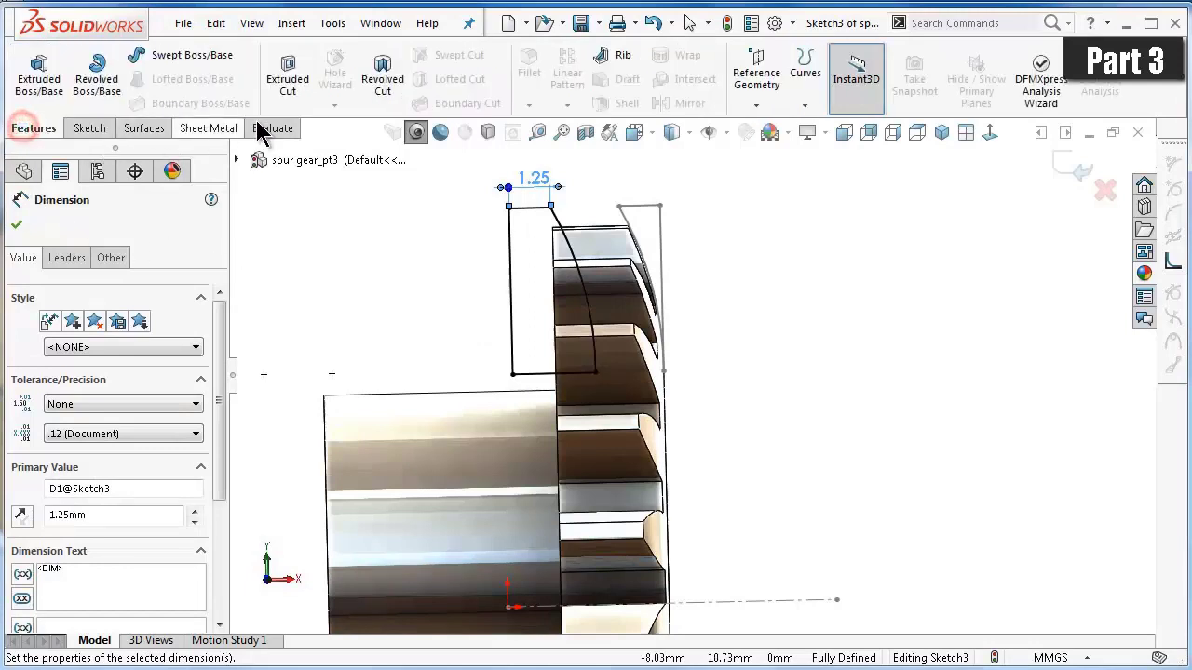
Revolve-cut the new profile about Line5, the gear's centre line.
left_click(382, 79)
left_click(738, 602)
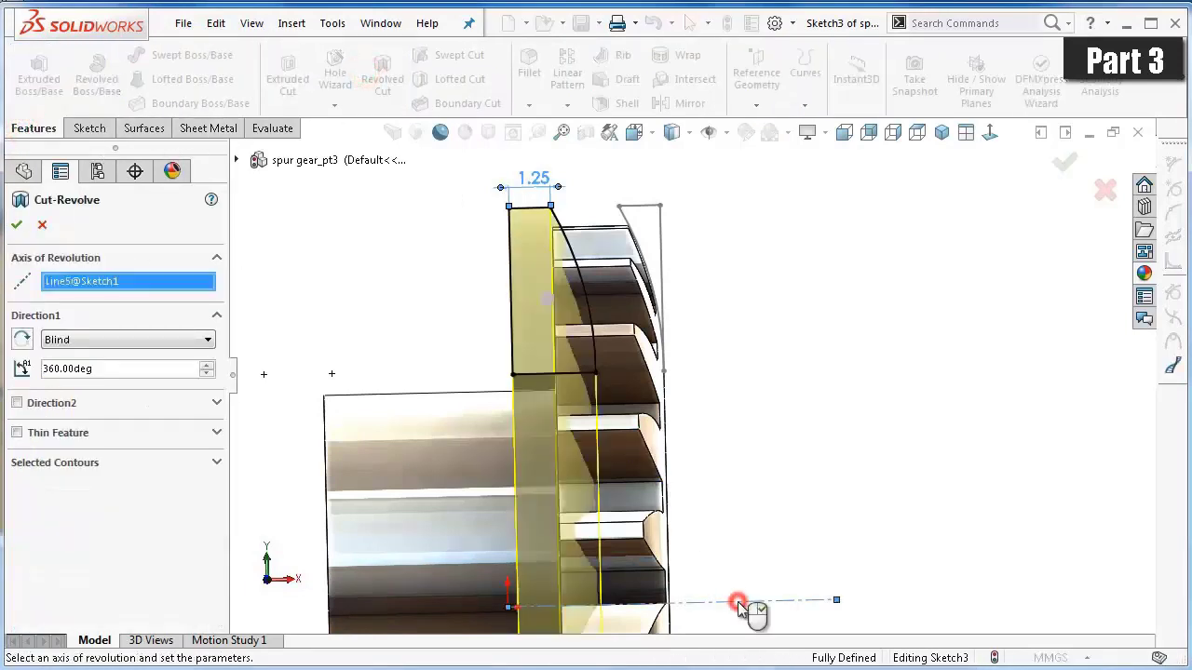
left_click(1062, 168)
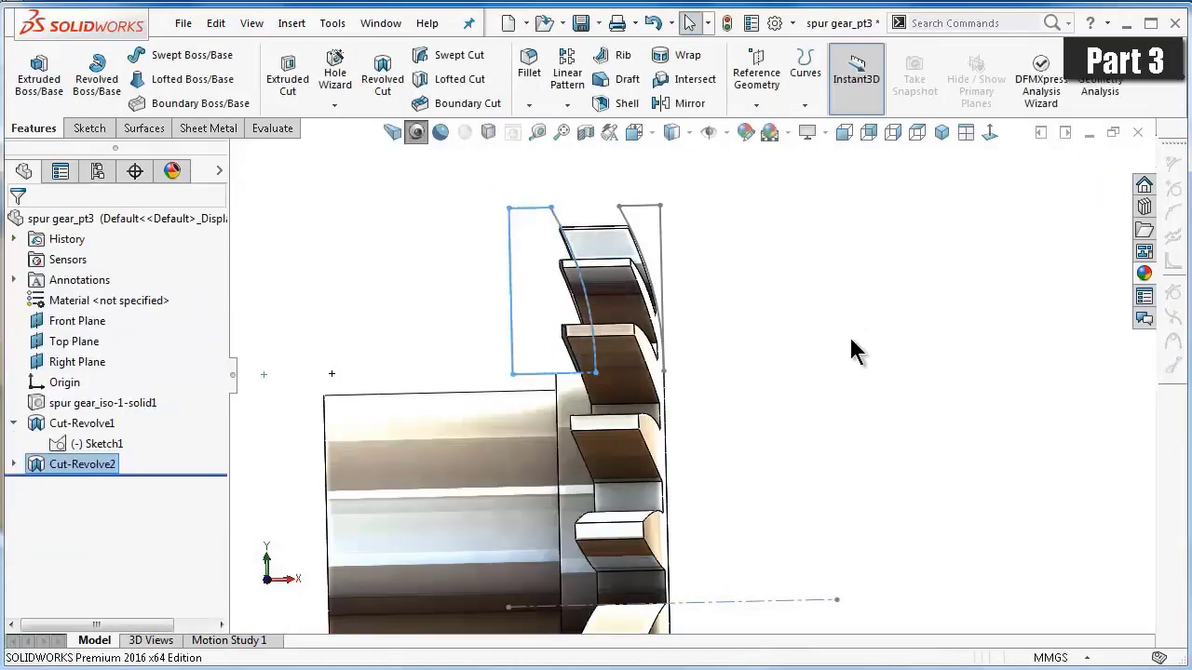
mouse_move(812, 337)
middle_mouse_down()
mouse_move(839, 329)
mouse_move(860, 345)
mouse_move(897, 405)
mouse_move(878, 308)
mouse_move(831, 331)
mouse_move(852, 382)
middle_mouse_up()
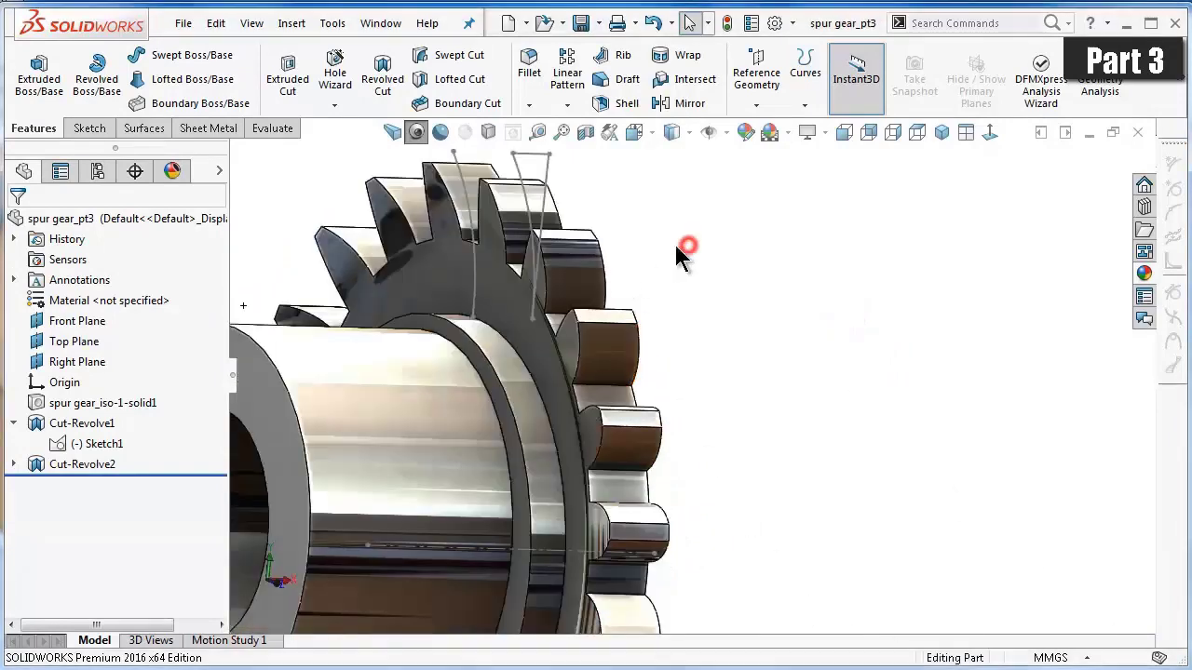
mouse_move(686, 253)
middle_mouse_down()
mouse_move(606, 258)
mouse_move(571, 245)
middle_mouse_up()
Hide the leftover Sketch1 lines and inspect the beveled teeth.
left_click(571, 244)
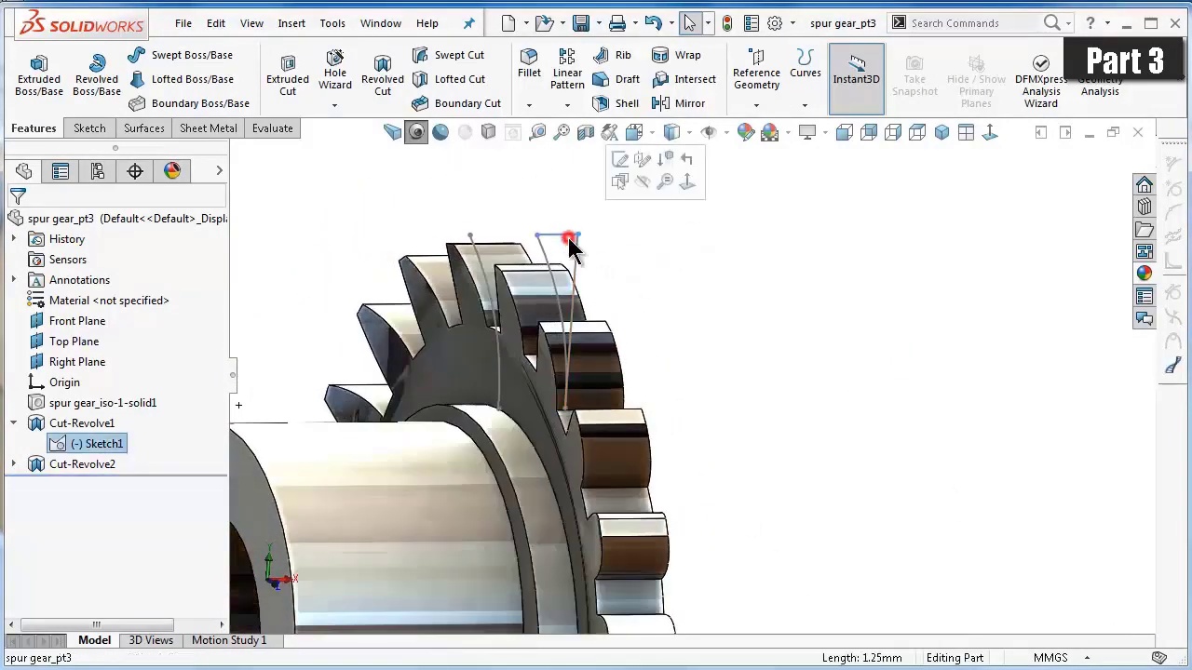
left_click(642, 186)
middle_click_drag(718, 279, 694, 352)
scroll(693, 353, "up", 3)
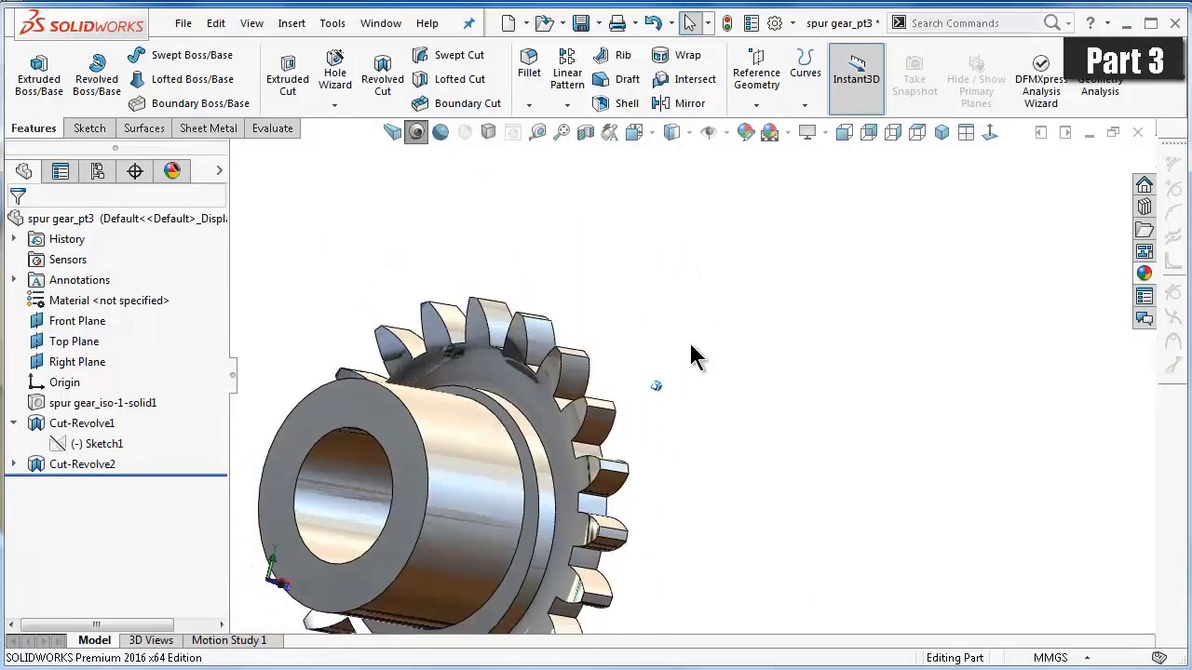
scroll(692, 356, "up", 2)
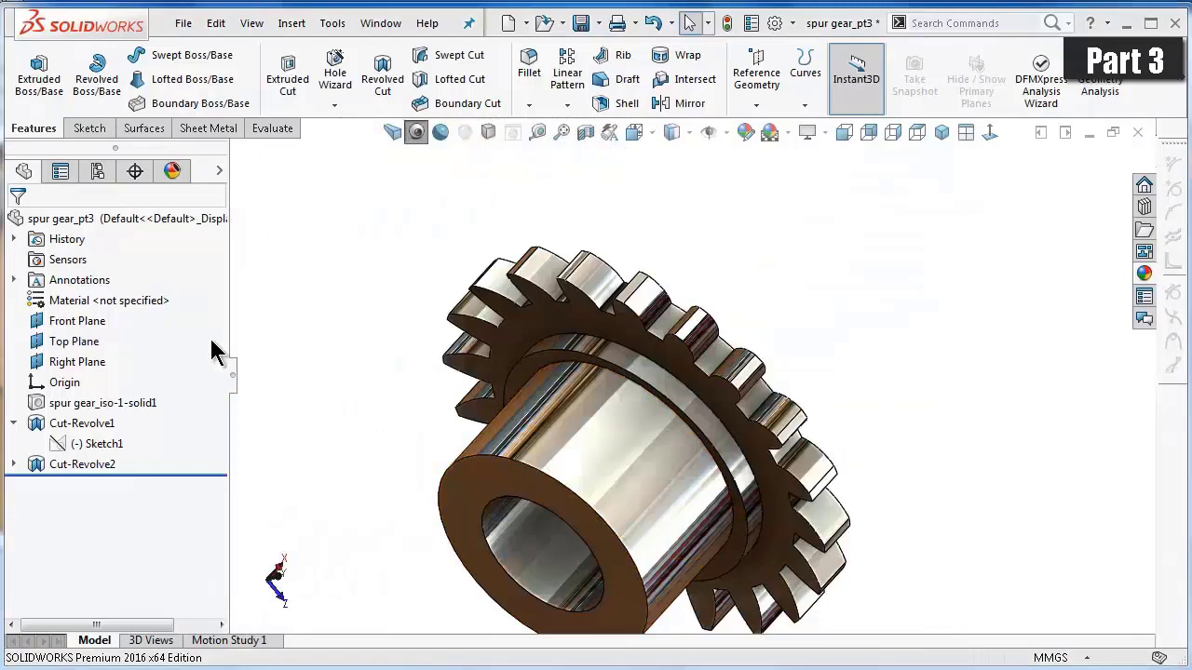
Start a Front Plane sketch and draw a horizontal centreline leftward from the origin.
left_click(90, 328)
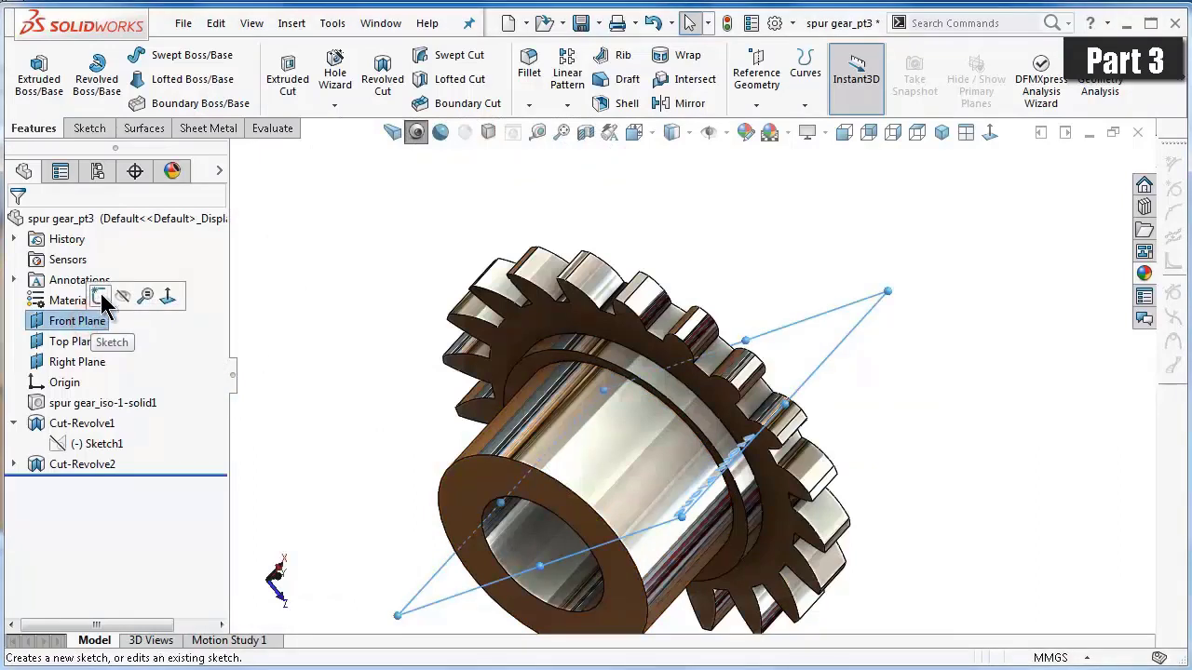
left_click(99, 296)
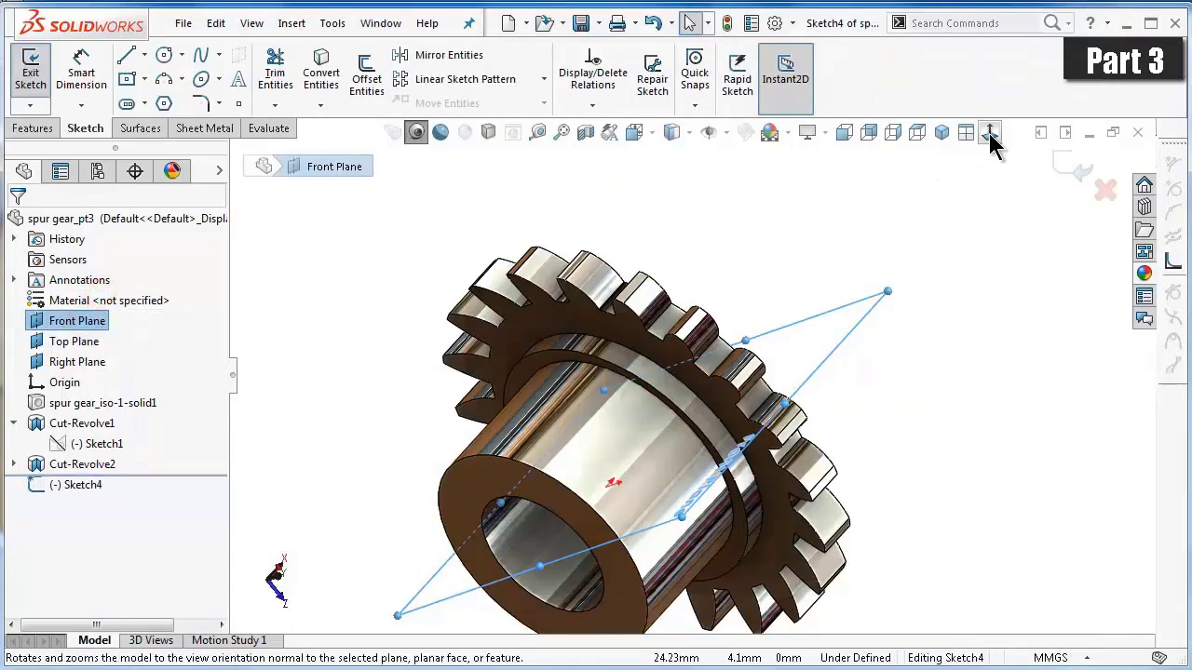
left_click(990, 134)
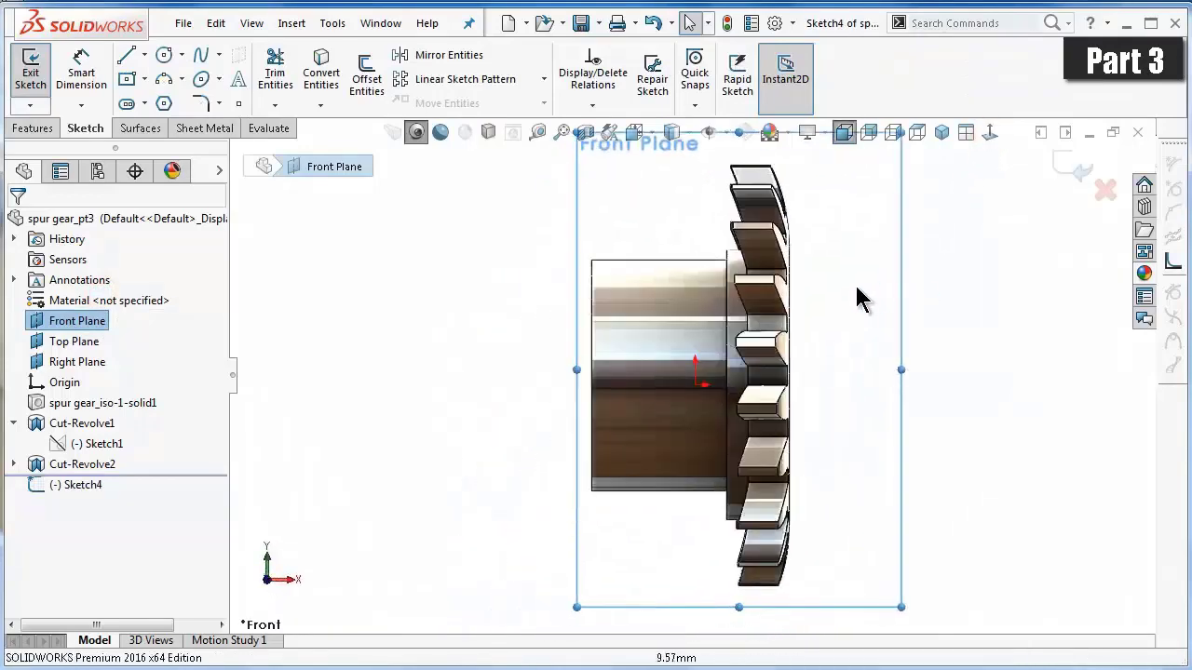
left_click(146, 56)
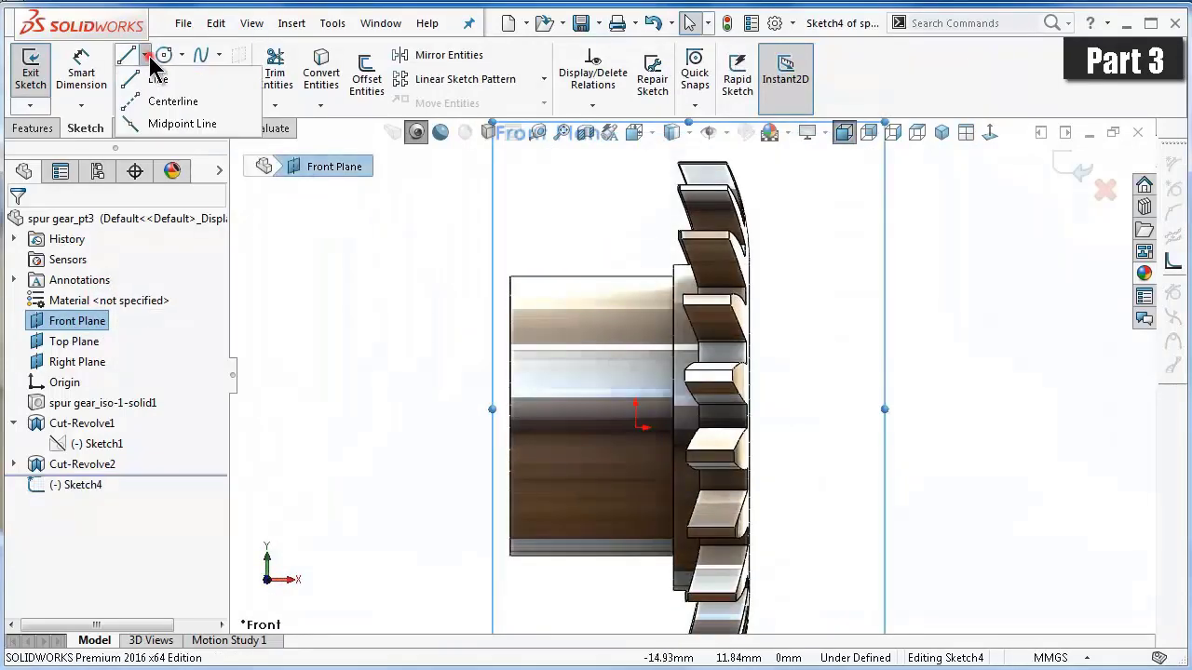
left_click(160, 101)
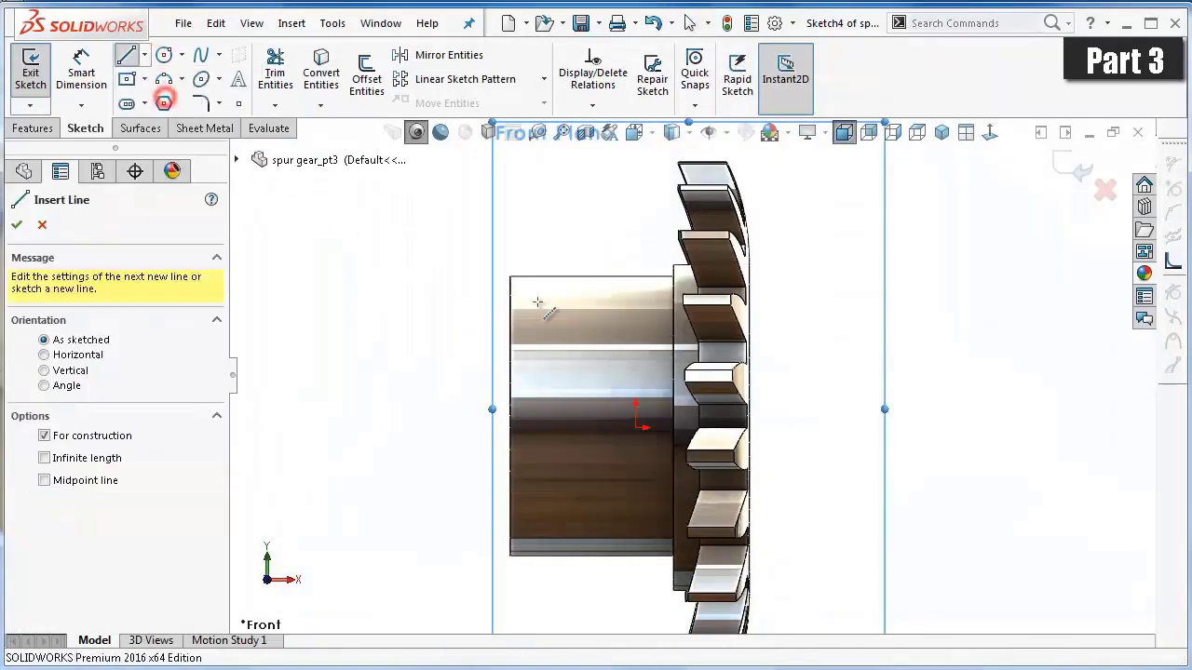
left_click(639, 426)
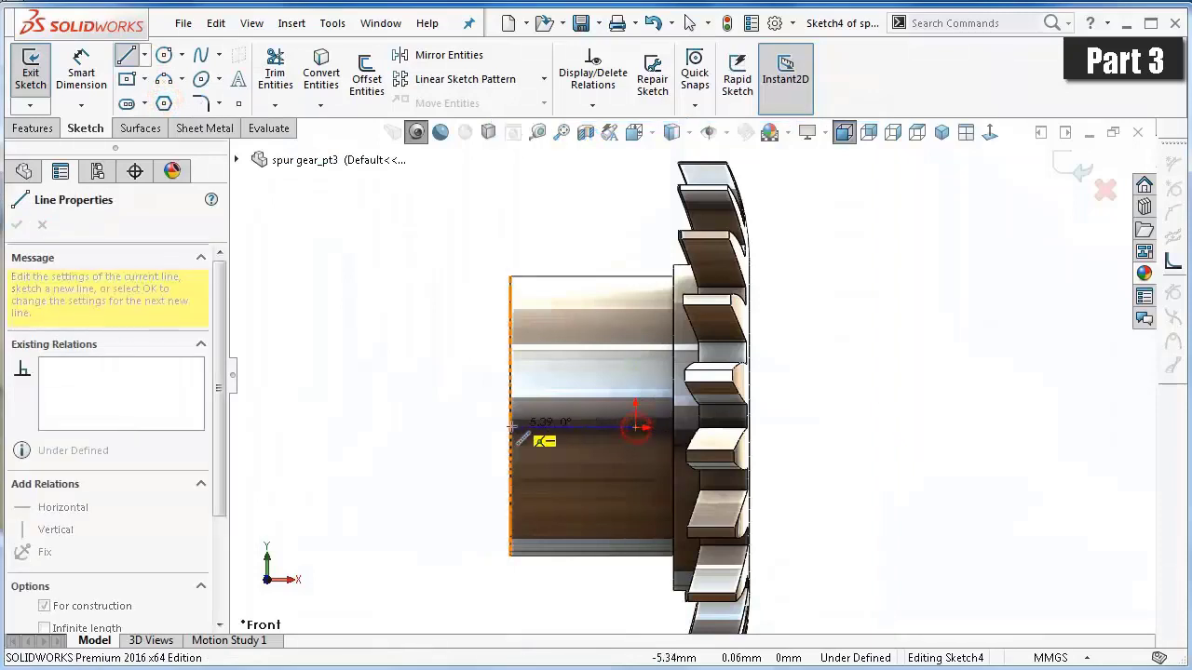
double_click(456, 429)
left_click(416, 132)
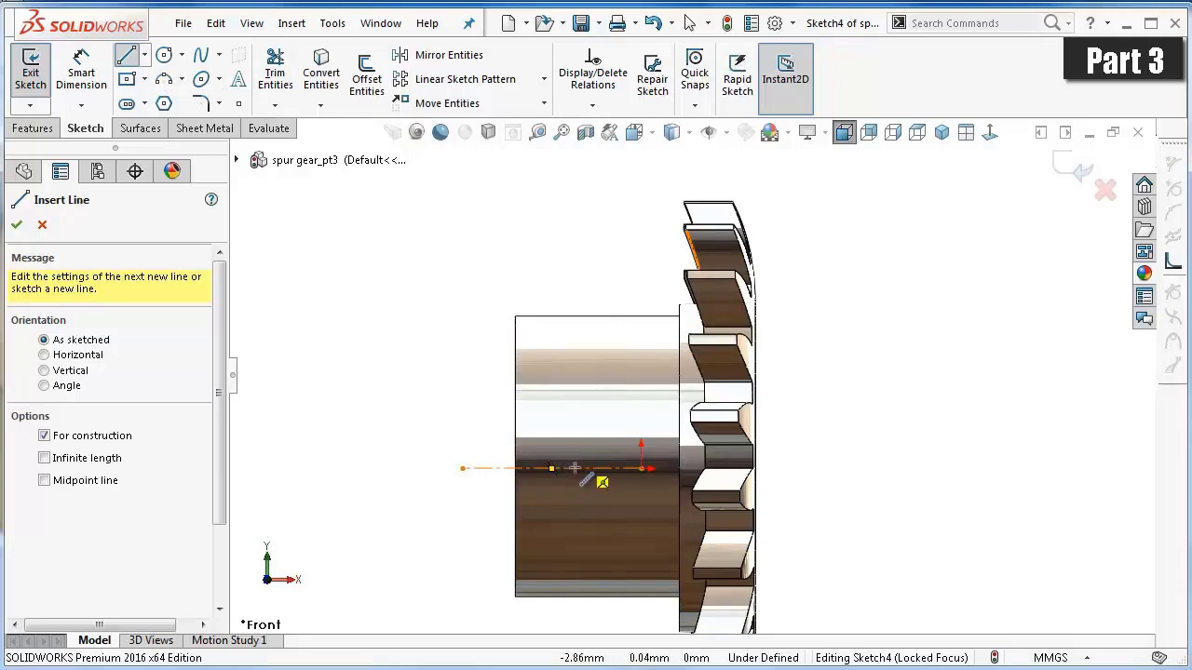
Draw a vertical construction line above the hub and select it for dimensioning.
left_click(575, 467)
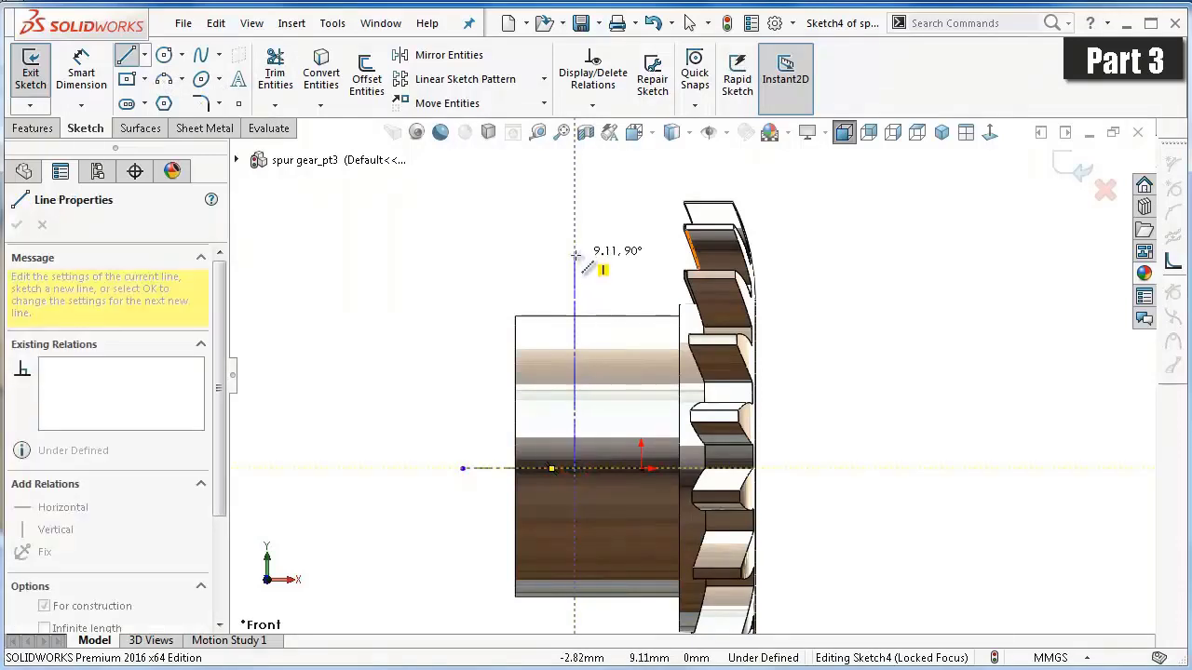
left_click(574, 255)
double_click(538, 265)
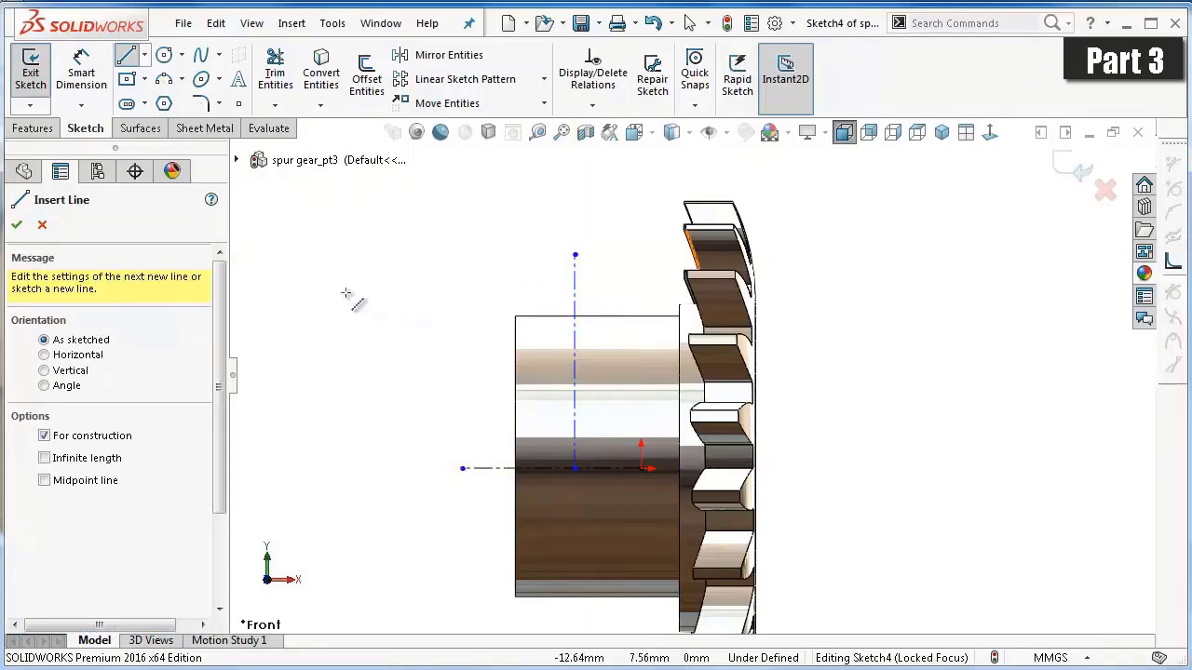
right_click_drag(359, 319, 372, 233)
left_click(576, 287)
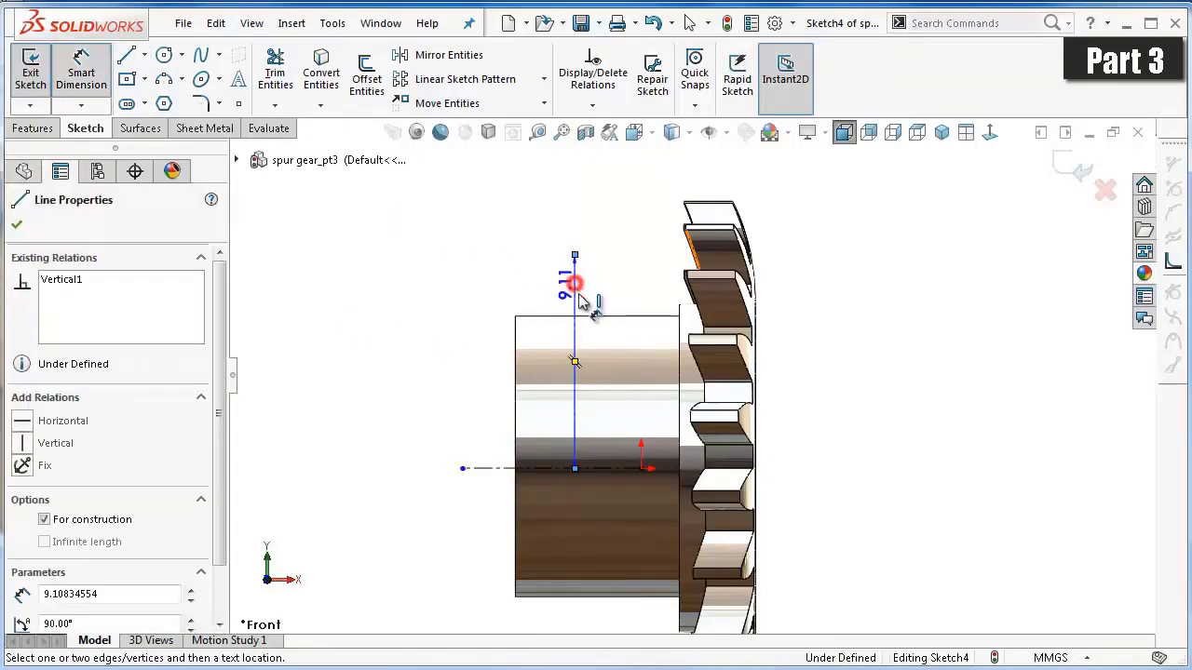
Set the vertical line's distance from the gear face to 7.85 mm.
left_click(755, 337)
scroll(701, 239, "up", 2)
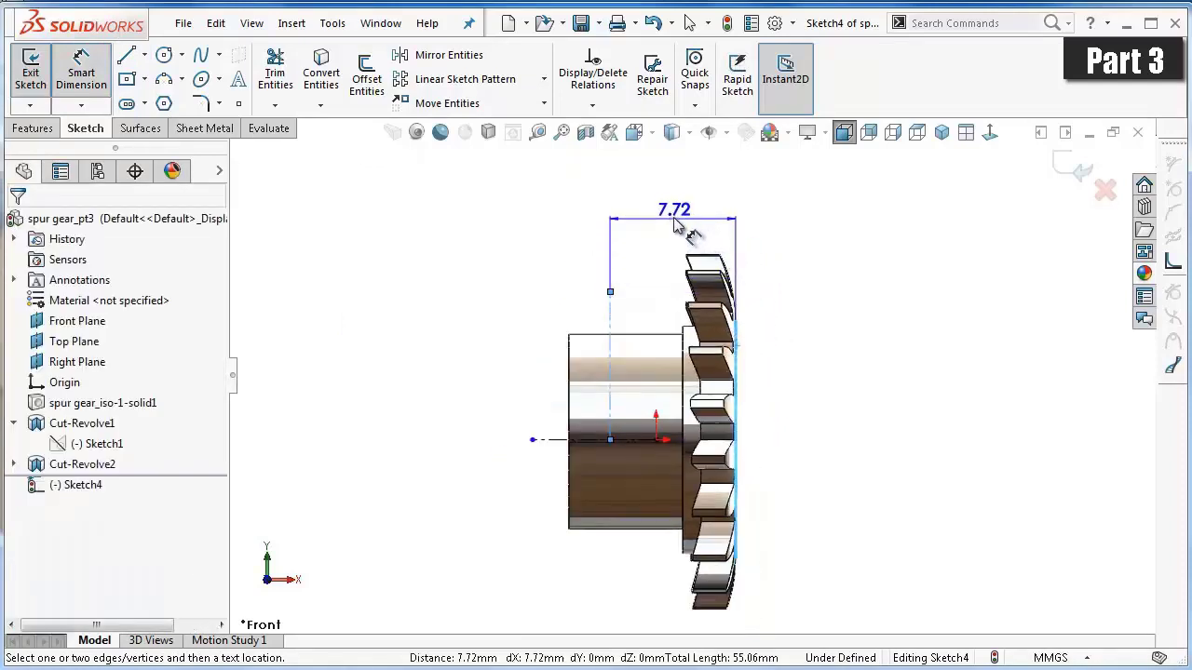
left_click(664, 219)
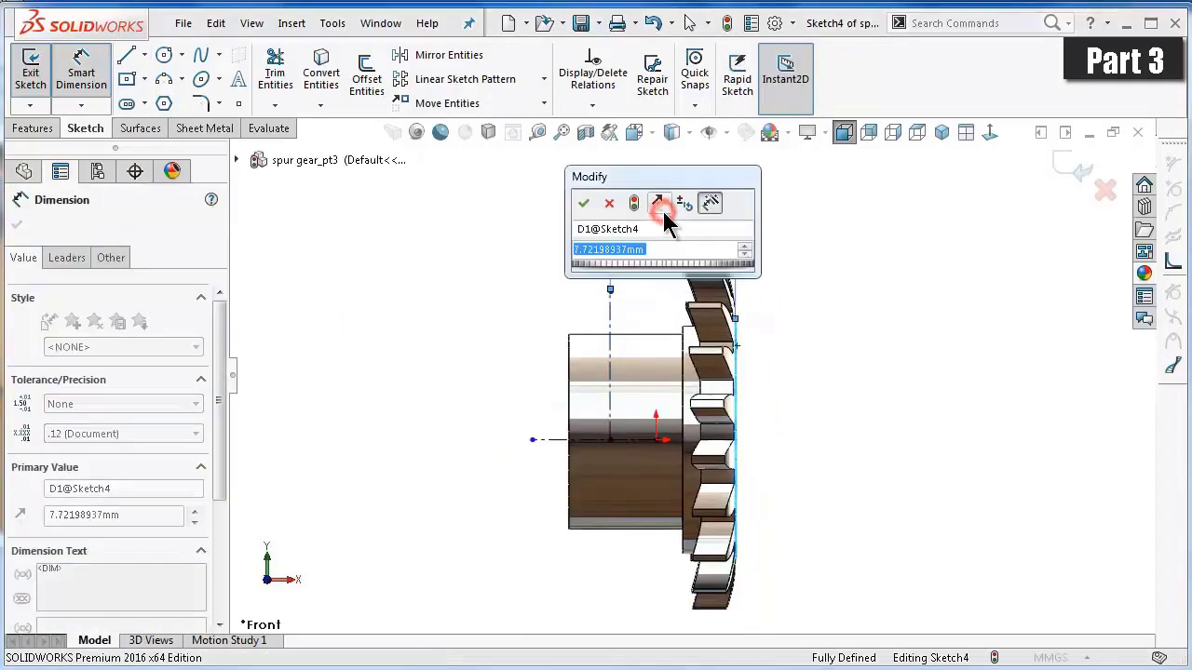
type("7.")
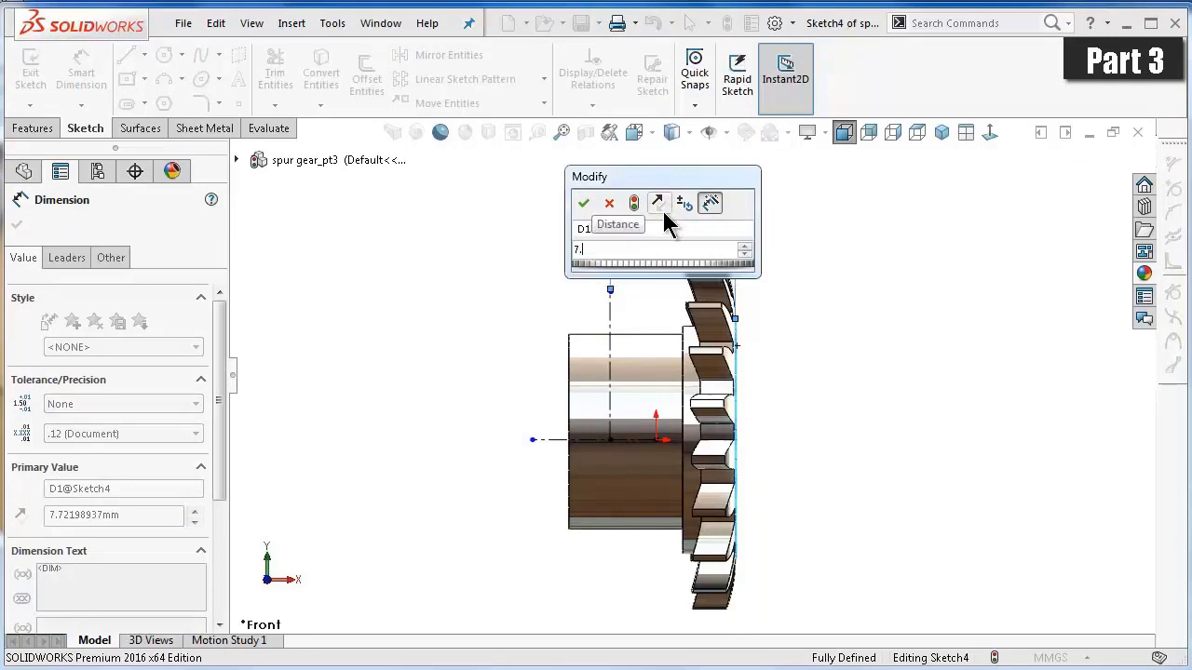
type("85")
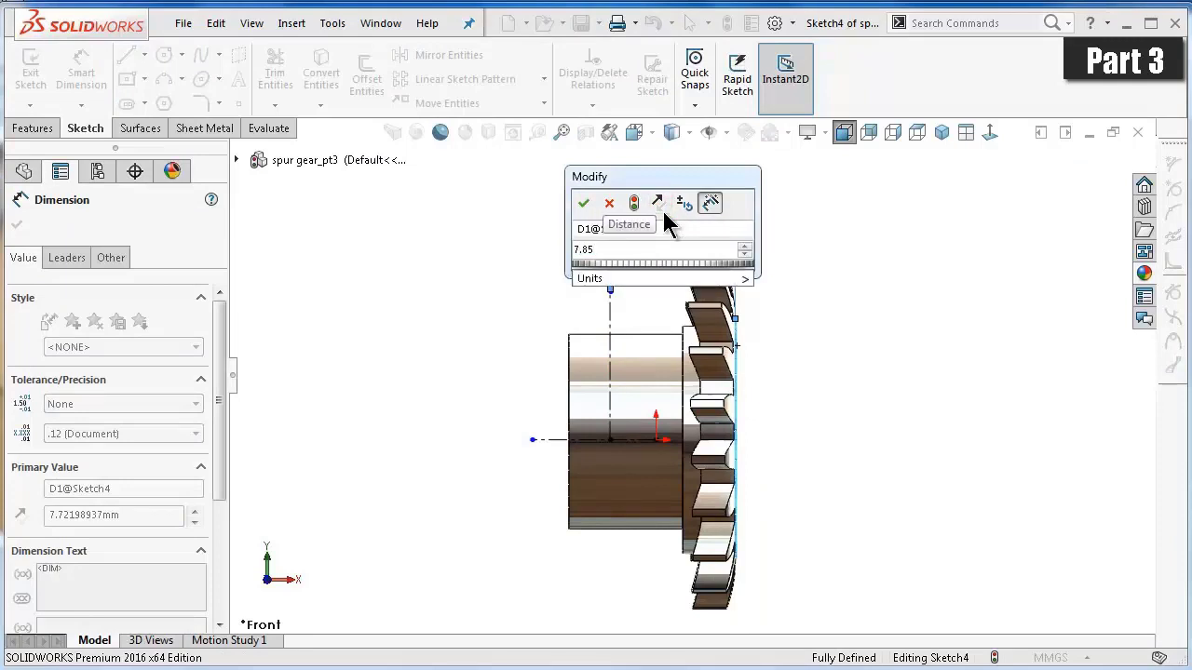
key("Return")
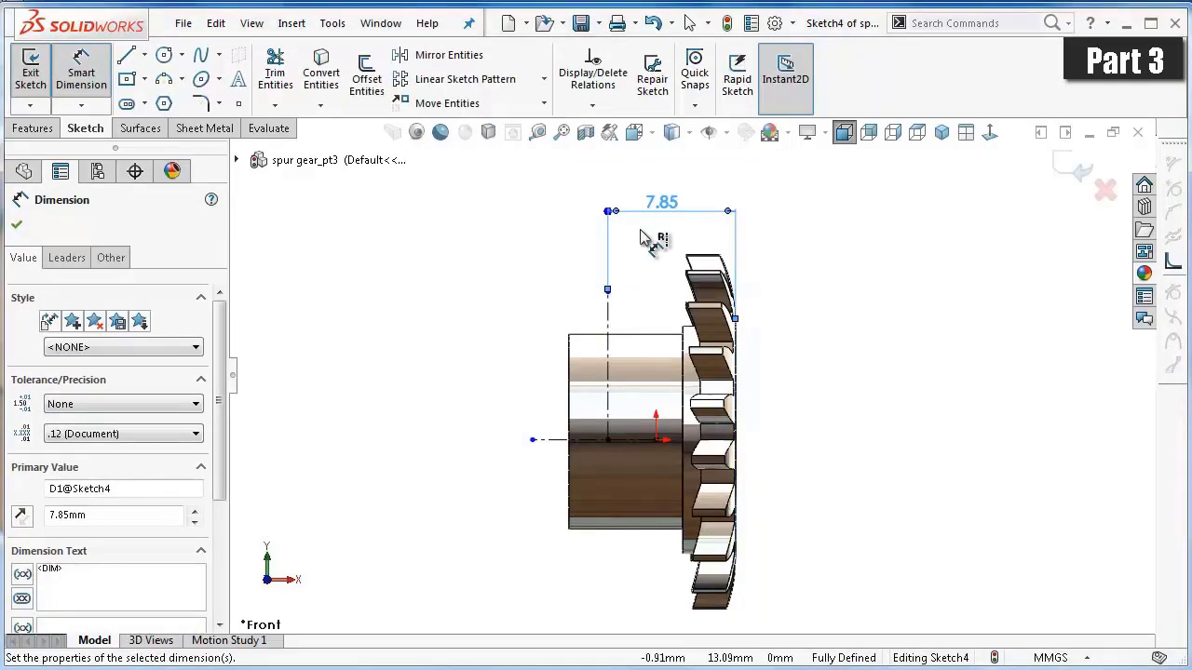
scroll(644, 279, "down", 2)
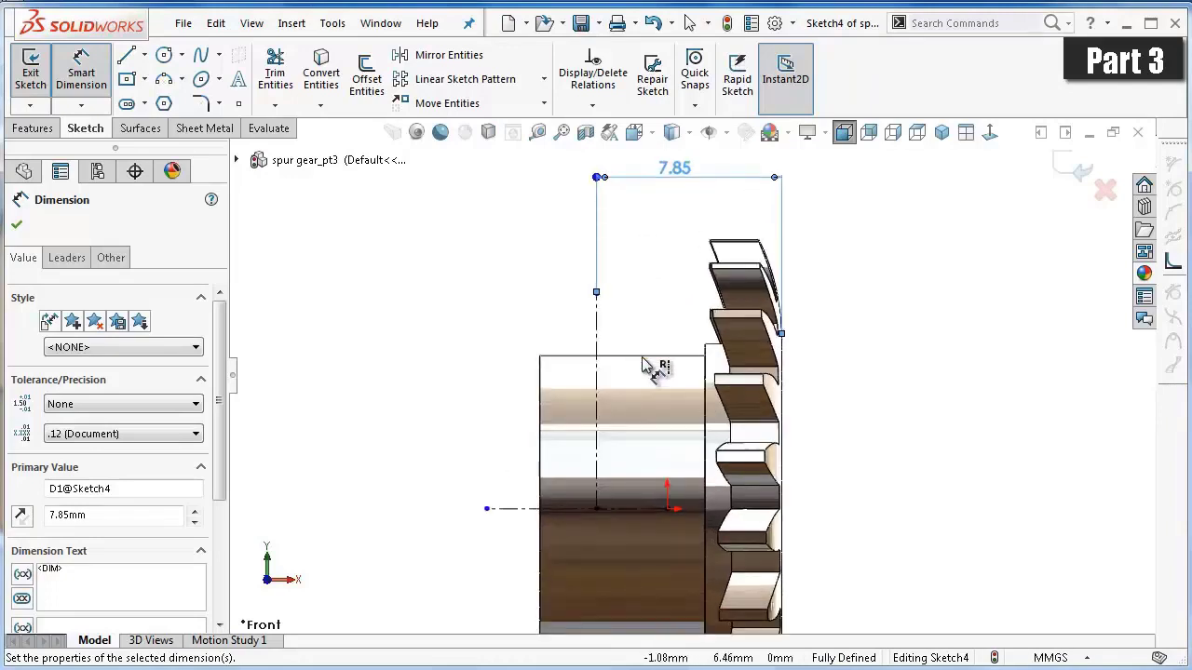
Dimension the vertical line's height above the hub to 4 mm, discarding a stray angle dimension.
left_click(643, 364)
left_click(599, 296)
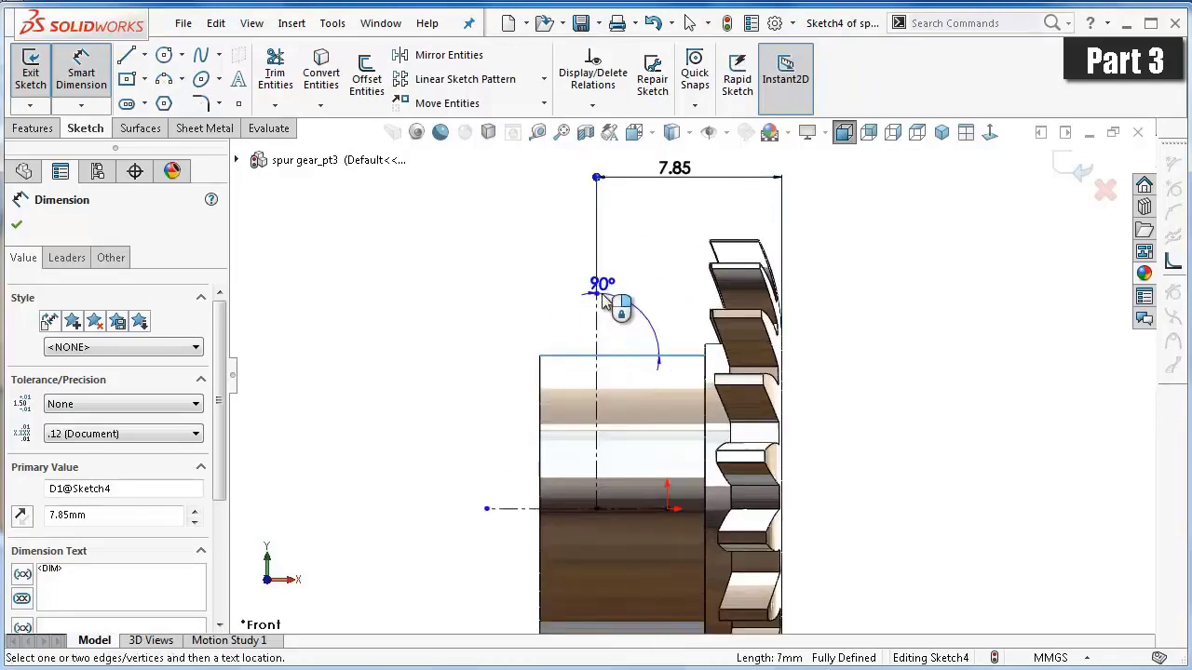
scroll(615, 300, "down", 3)
scroll(629, 325, "down", 2)
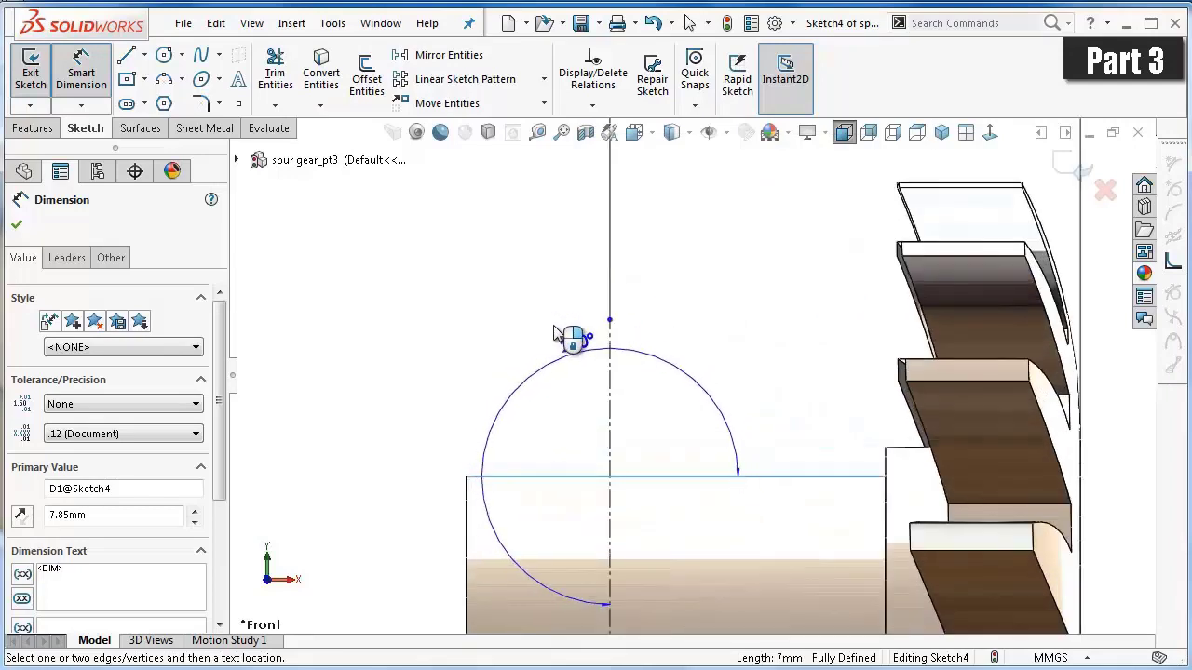
key("Escape")
left_click(609, 321)
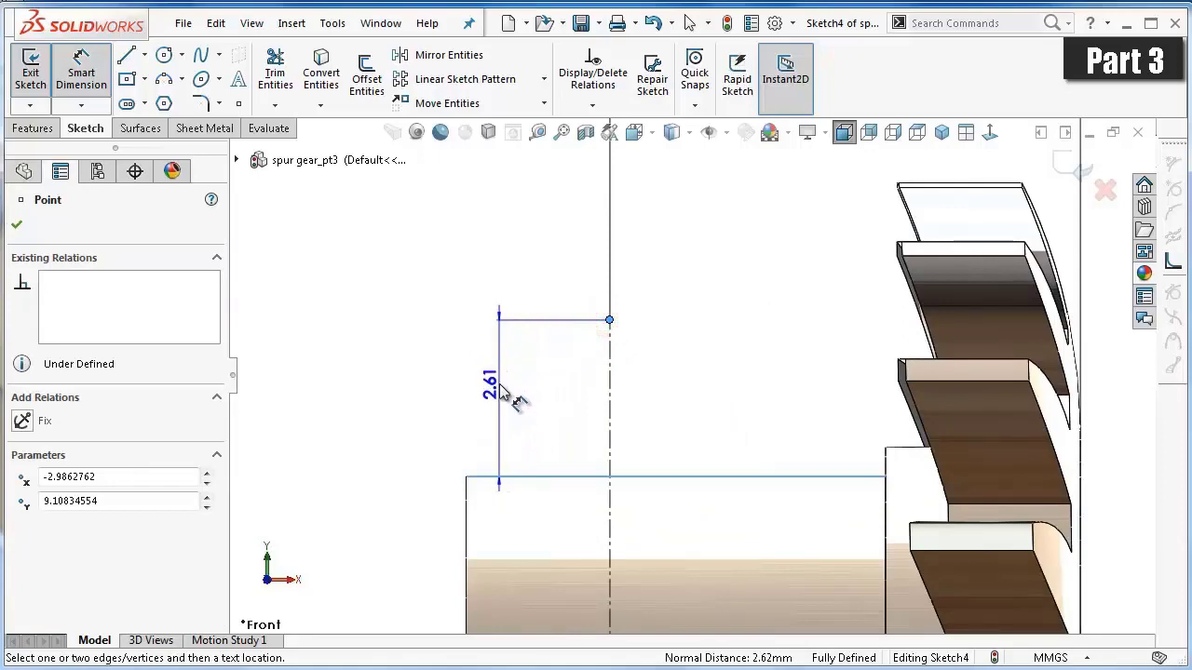
left_click(505, 386)
key("Return")
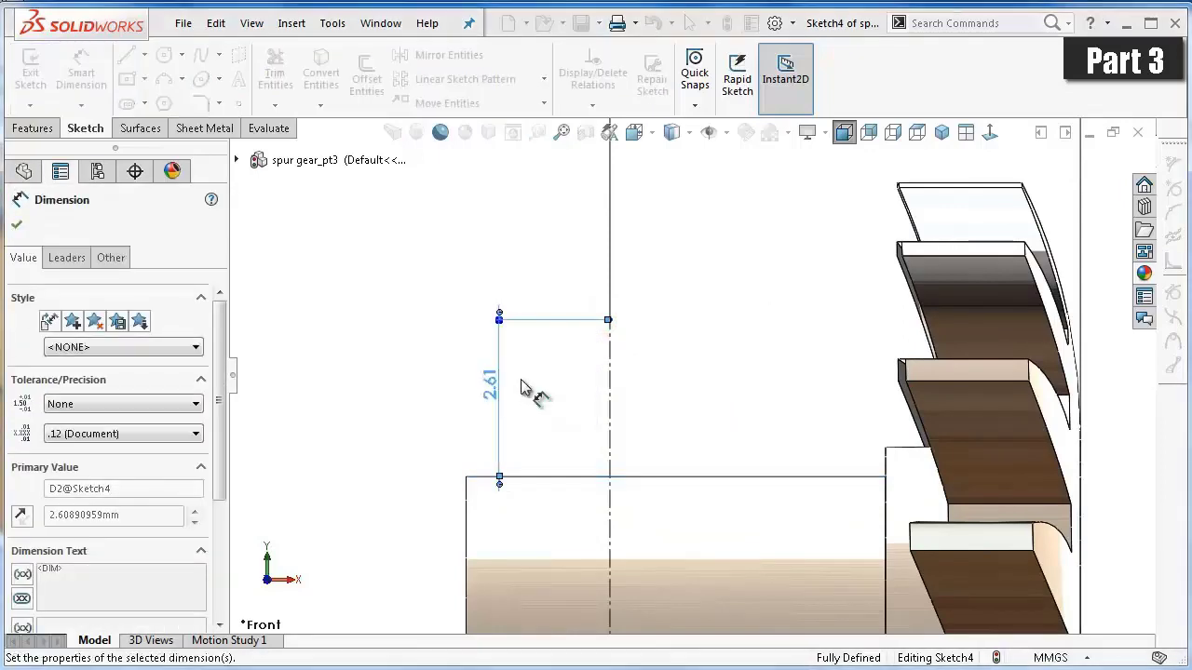
scroll(524, 380, "up", 2)
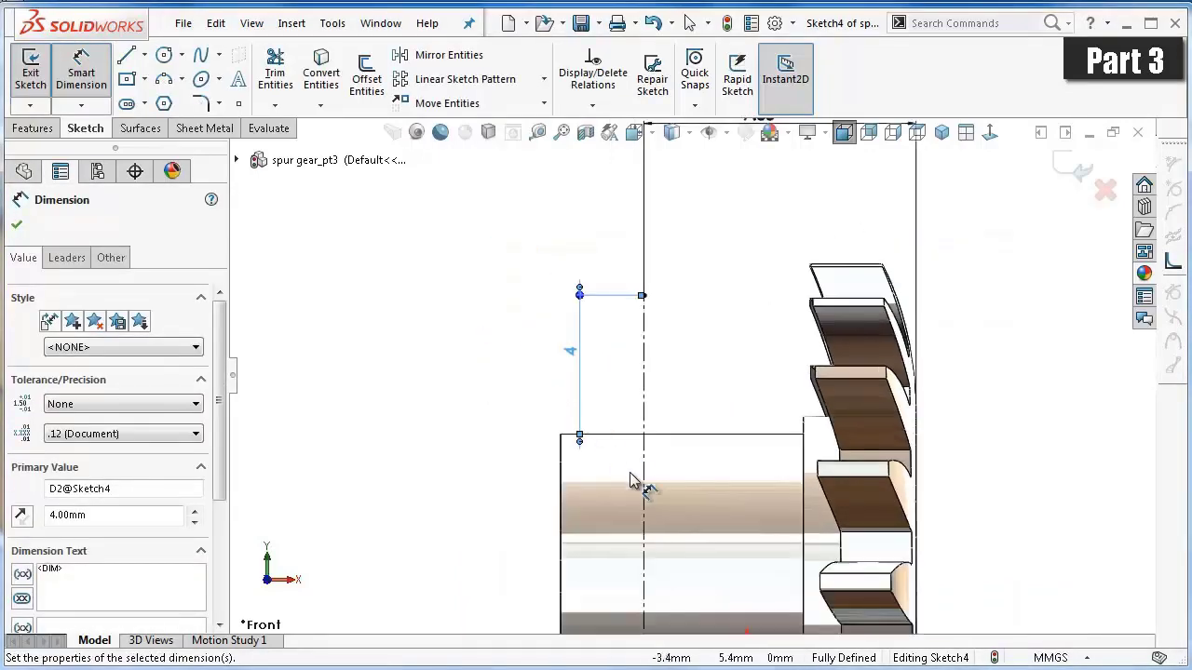
scroll(631, 480, "up", 1)
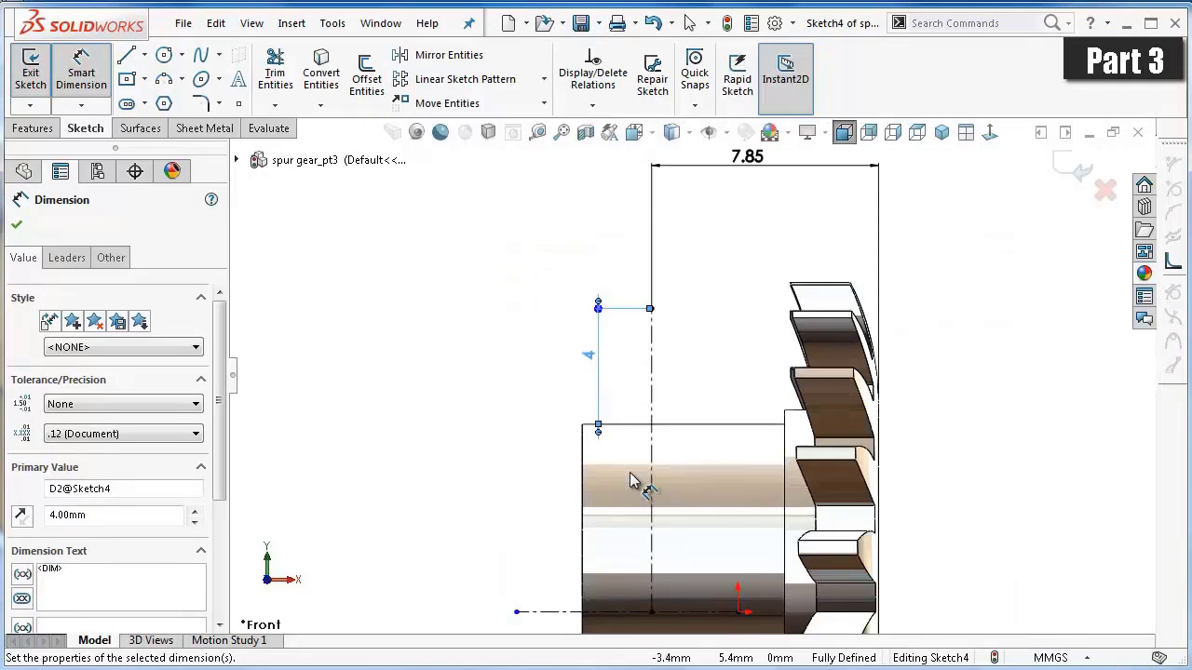
scroll(631, 481, "down", 1)
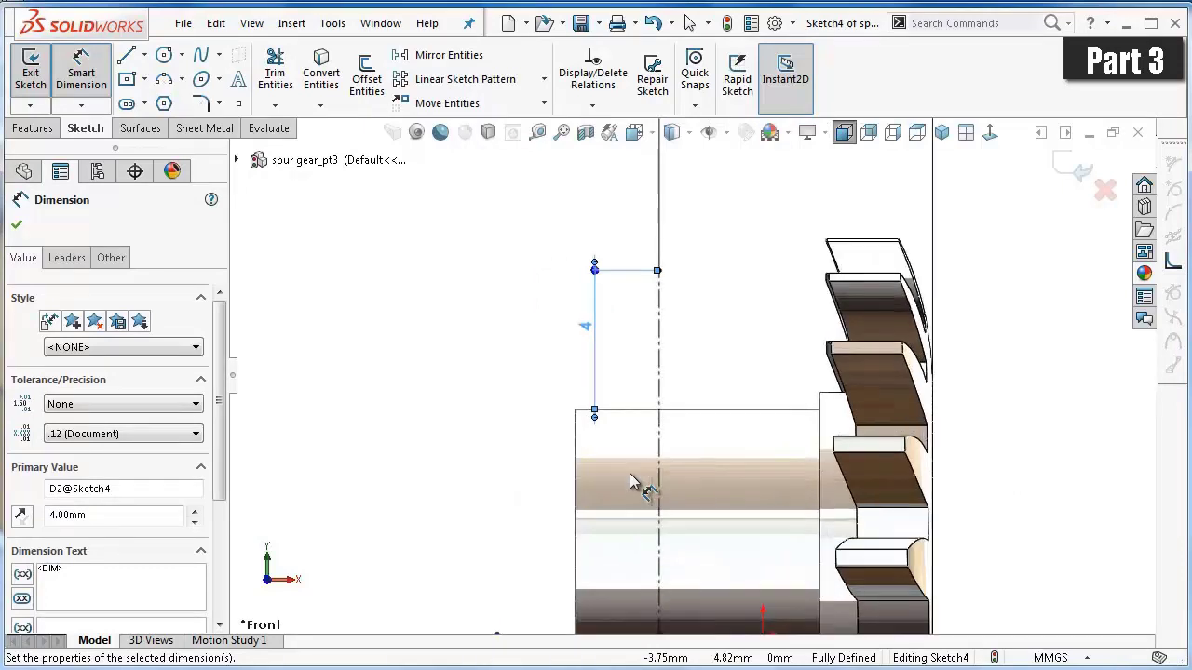
scroll(630, 481, "up", 1)
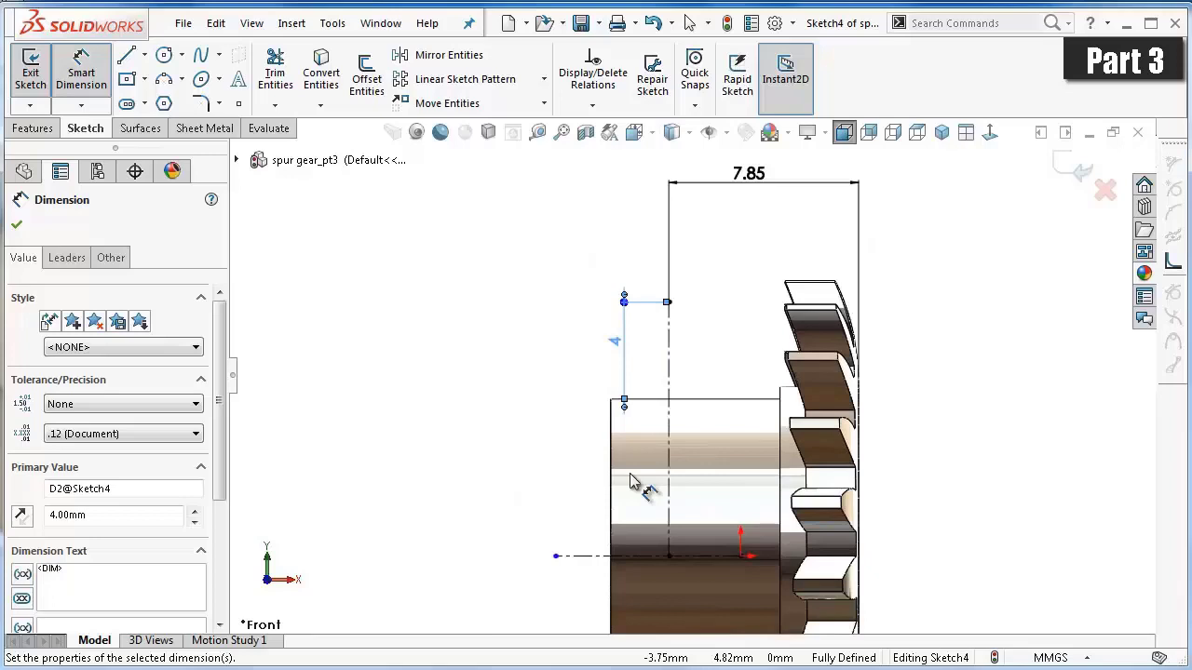
scroll(678, 436, "down", 1)
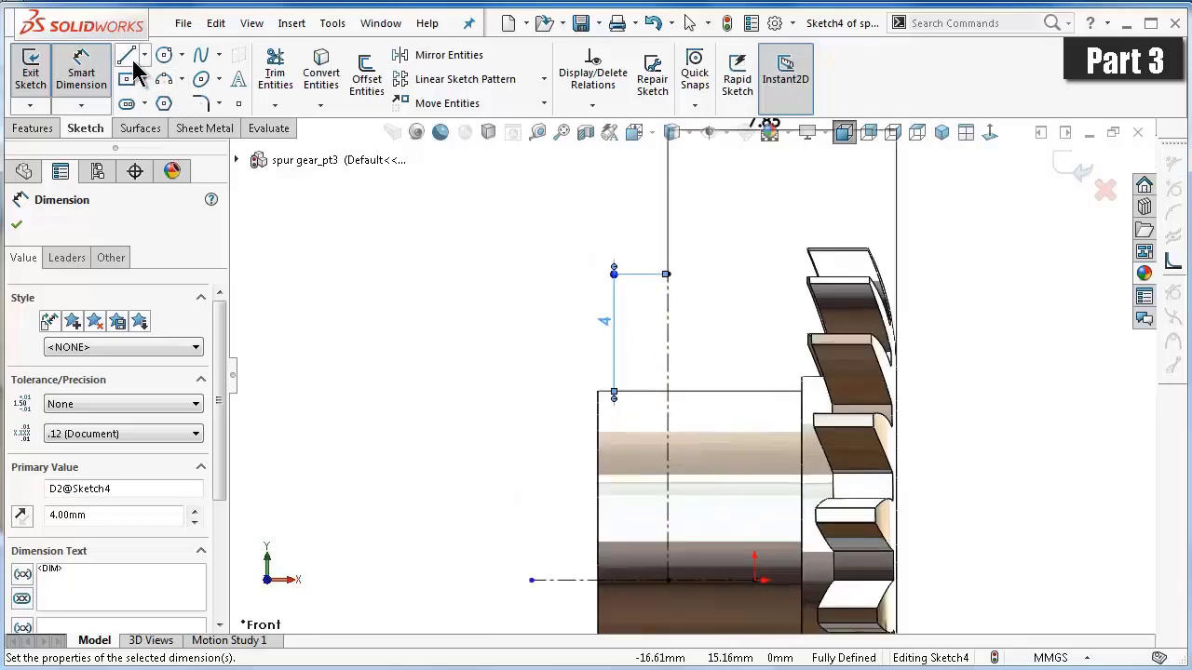
Draw a three-point arc from the 4 mm line's top down to the hub's top edge.
left_click(164, 79)
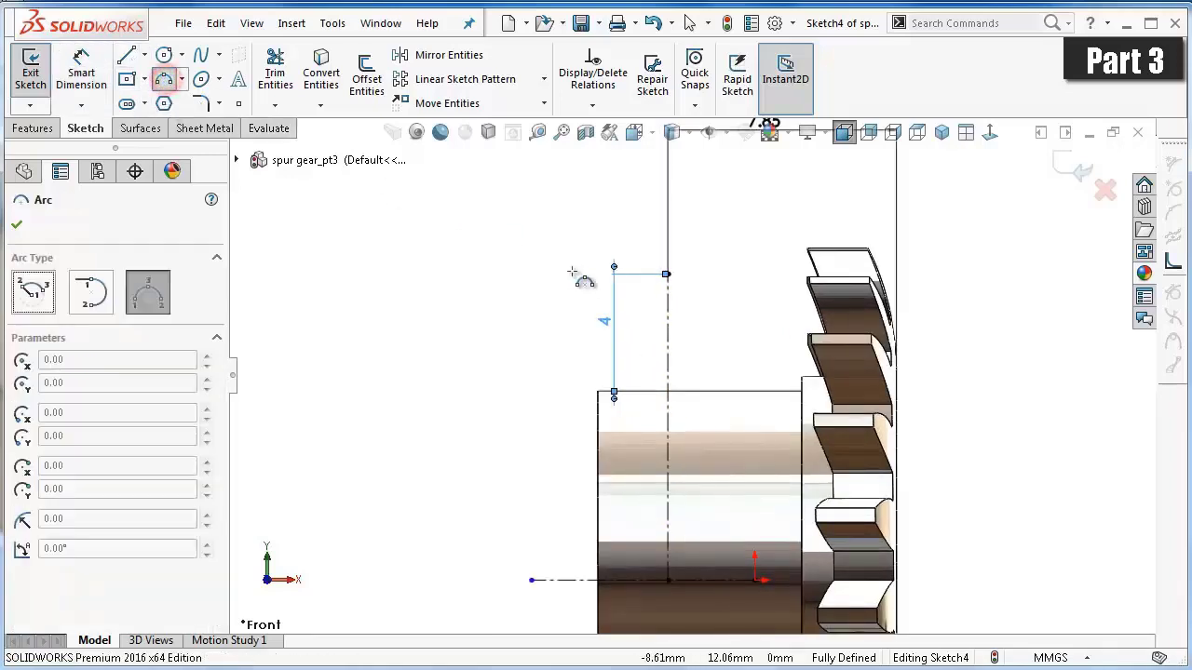
scroll(570, 271, "down", 2)
left_click(716, 283)
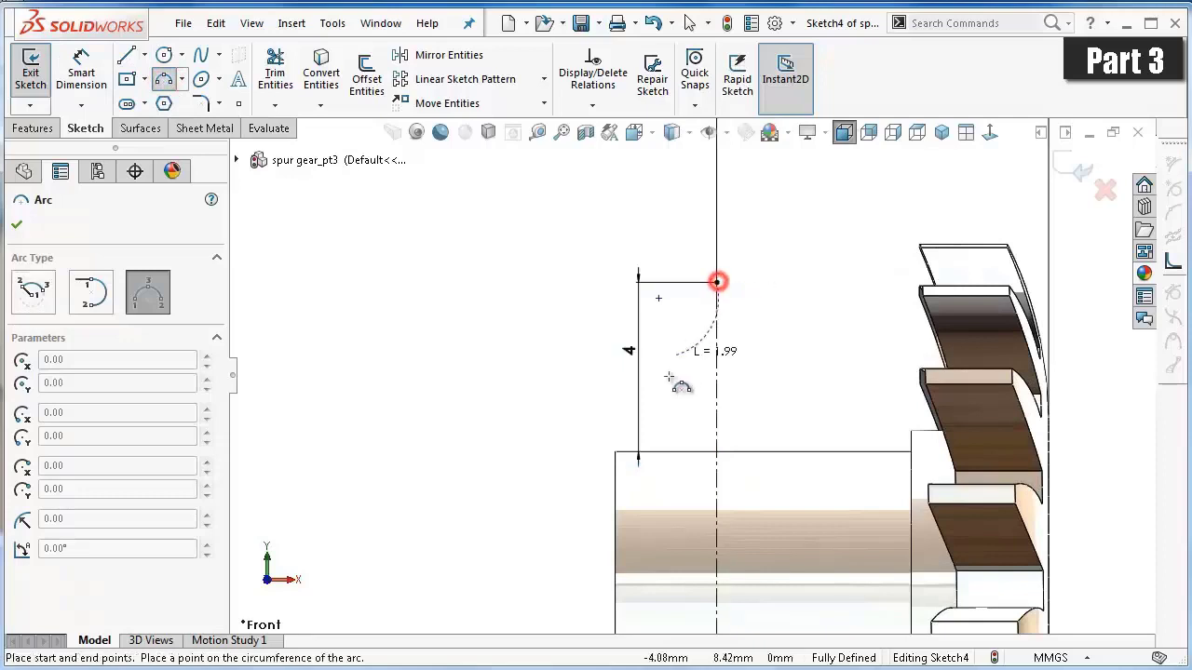
left_click(661, 451)
left_click(669, 391)
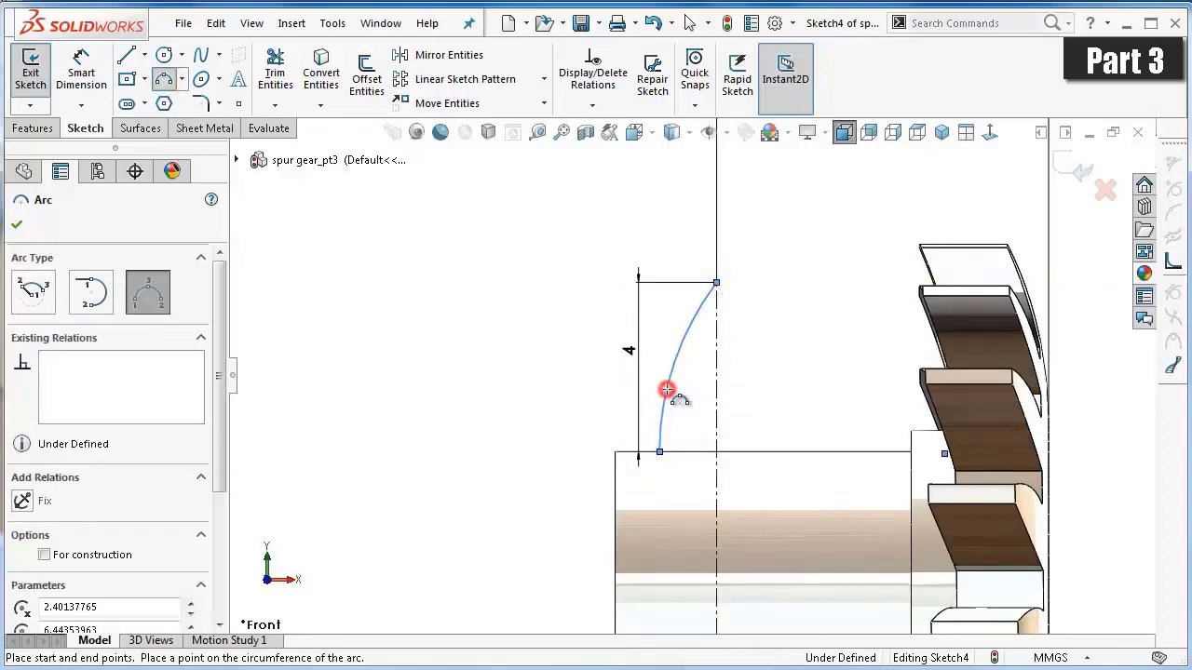
Dimension the arc with radius 15 and its lower endpoint 1.25 mm from the centreline.
right_click_drag(536, 380, 525, 258)
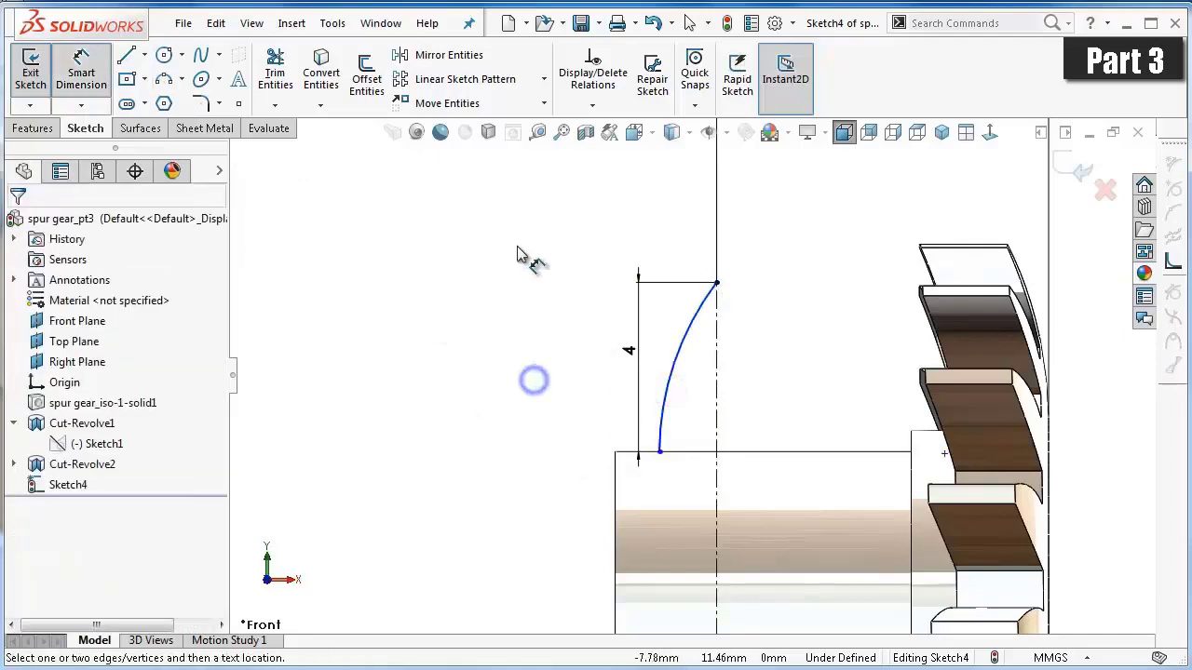
left_click(686, 328)
left_click(732, 344)
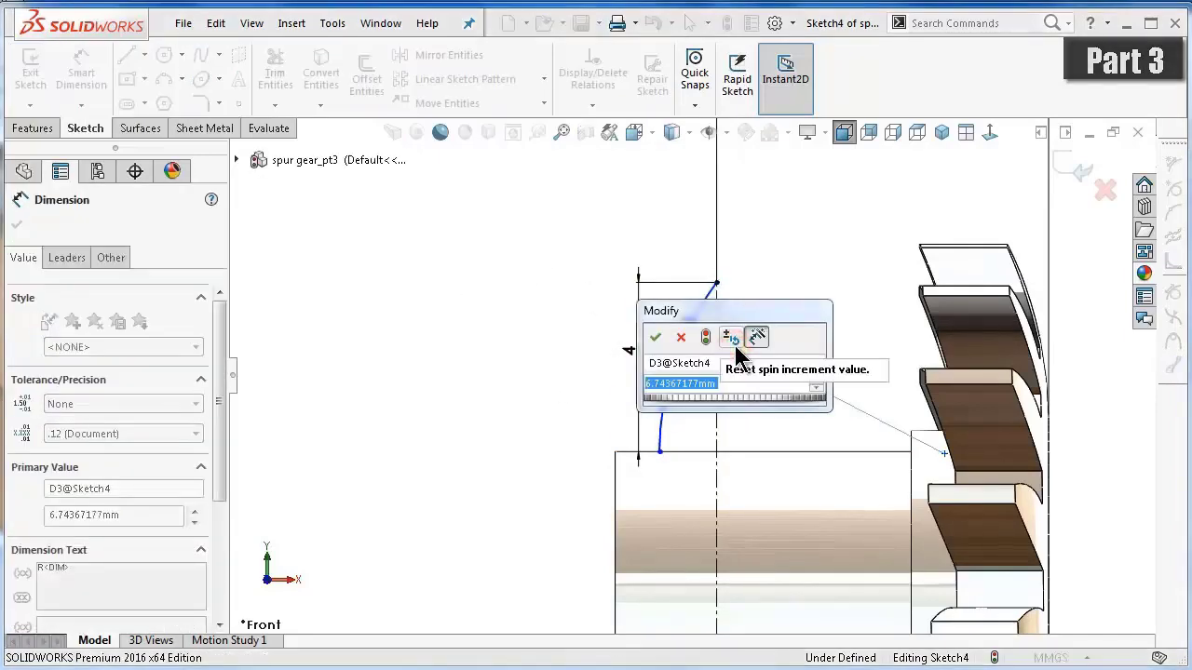
type("15")
key("Return")
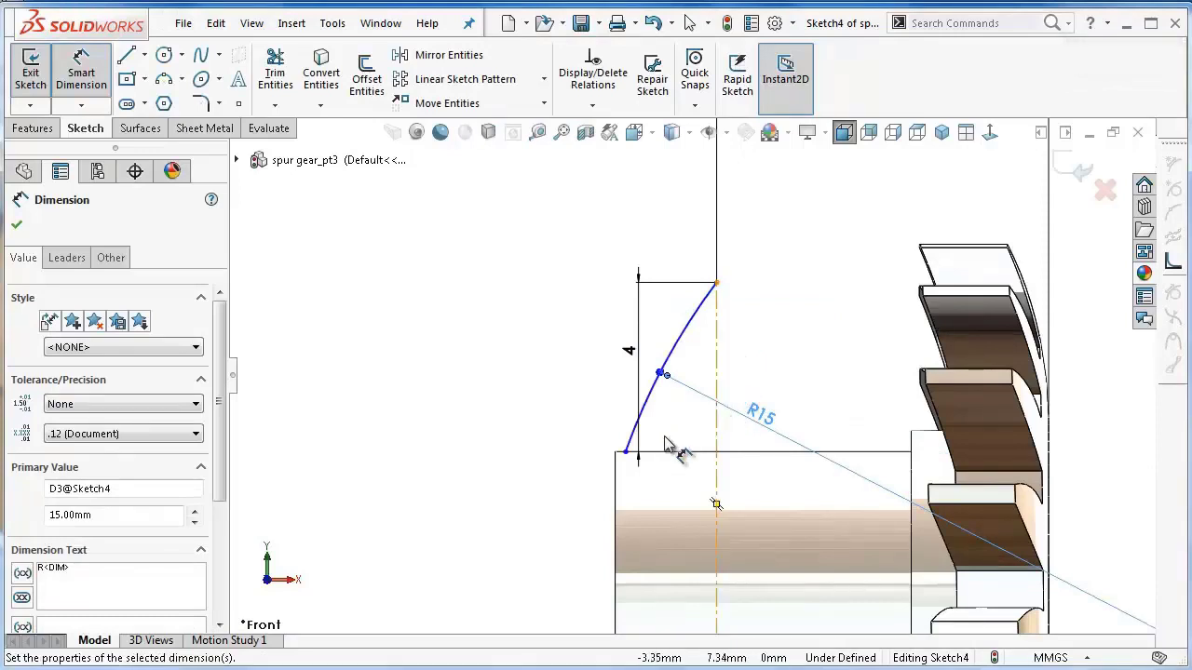
left_click(625, 454)
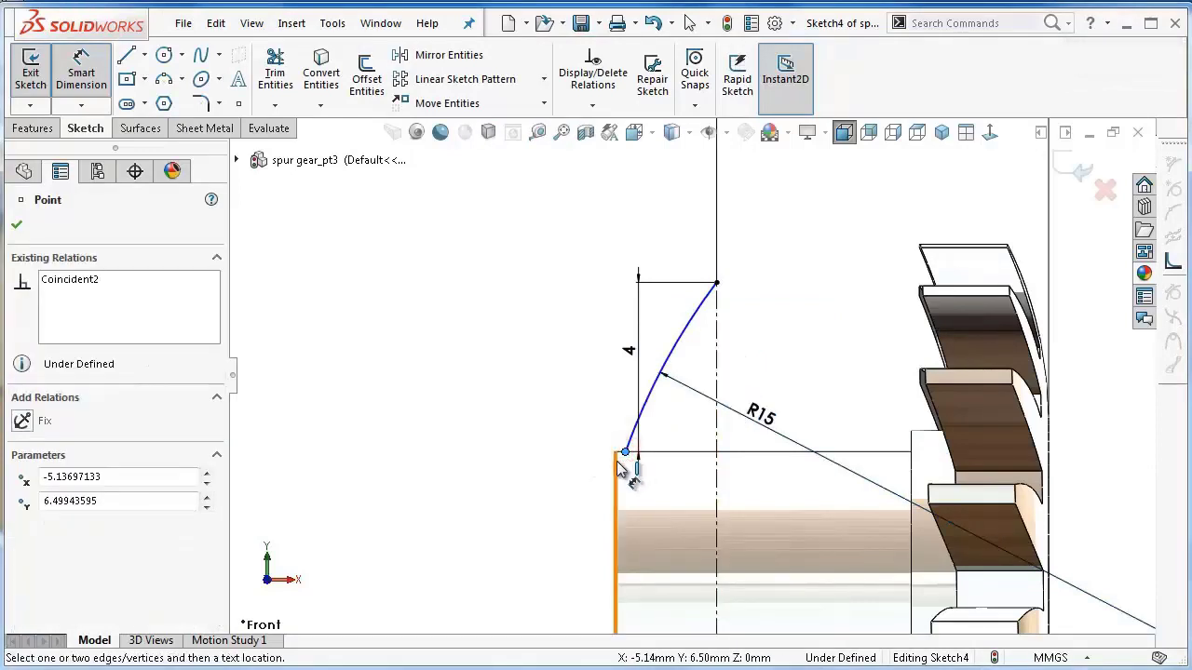
left_click(617, 465)
left_click(607, 427)
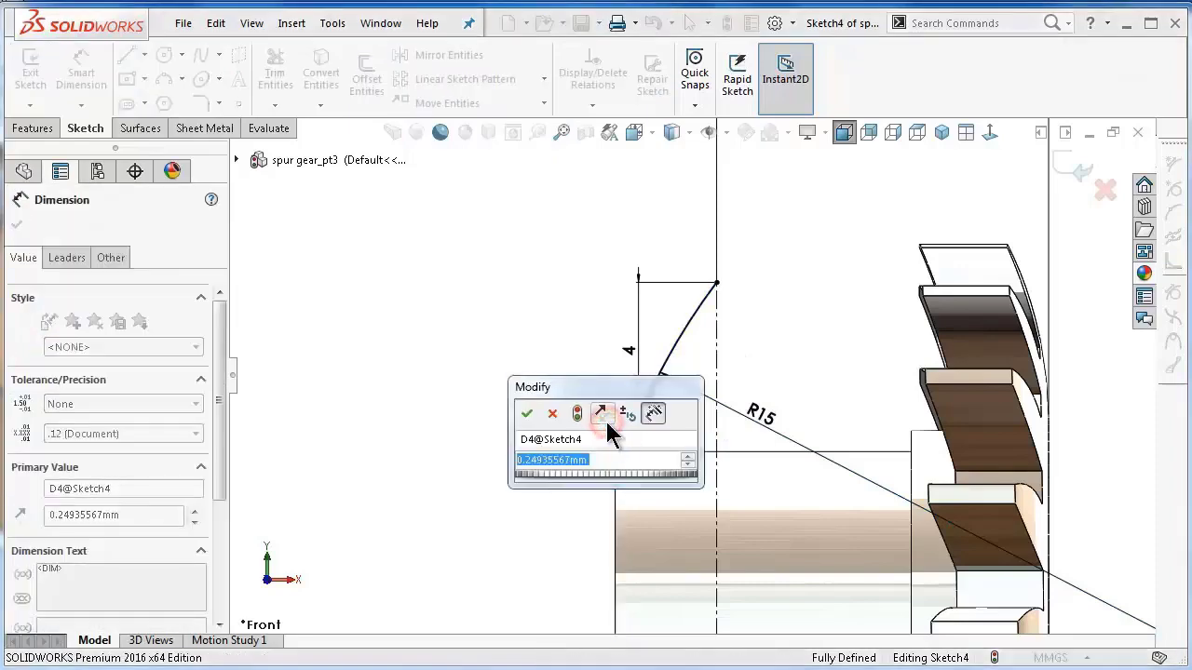
type("1.25")
key("Return")
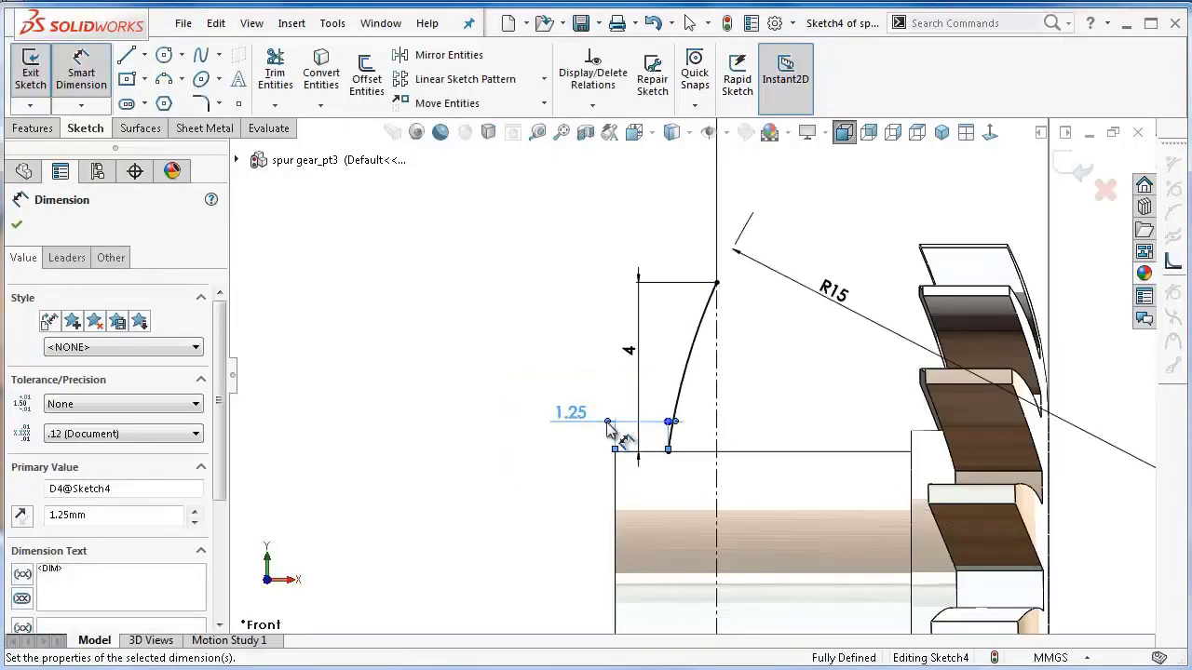
key("Escape")
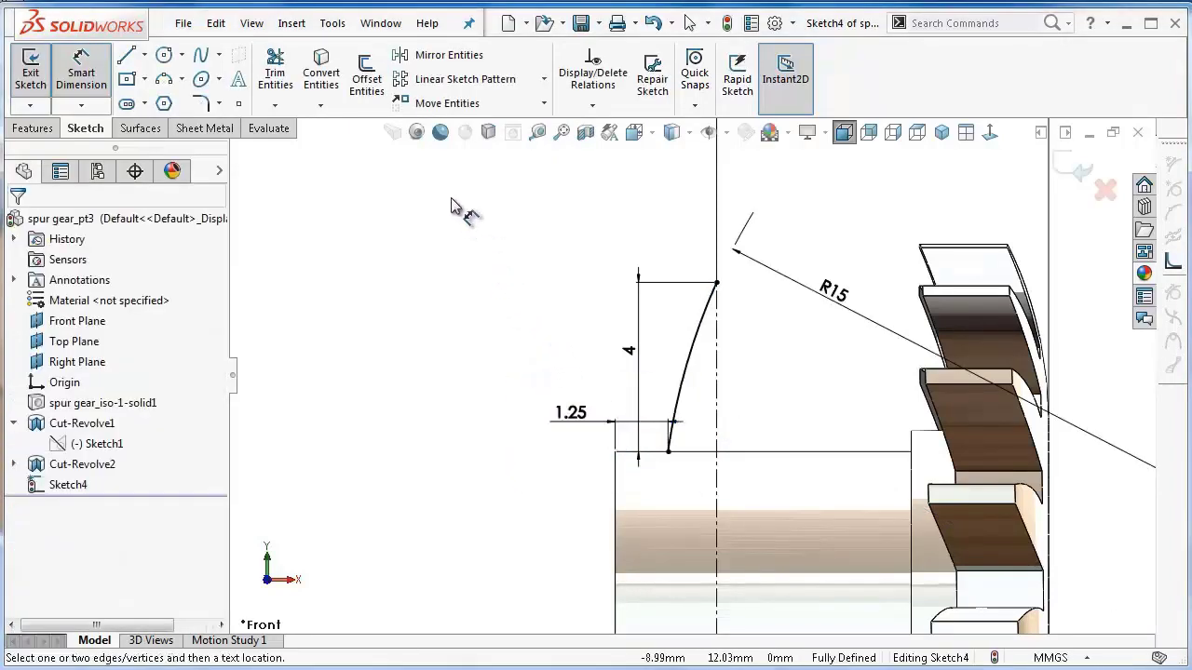
Mirror the arc about the vertical centreline.
left_click(444, 54)
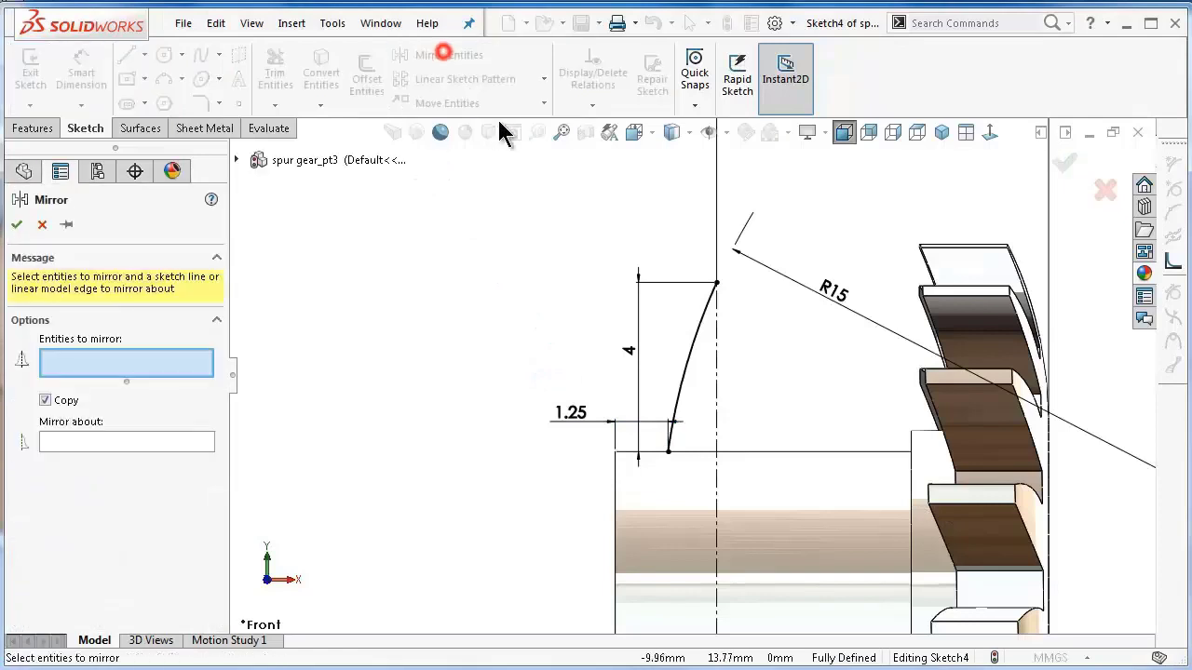
left_click(704, 312)
right_click(705, 311)
left_click(716, 317)
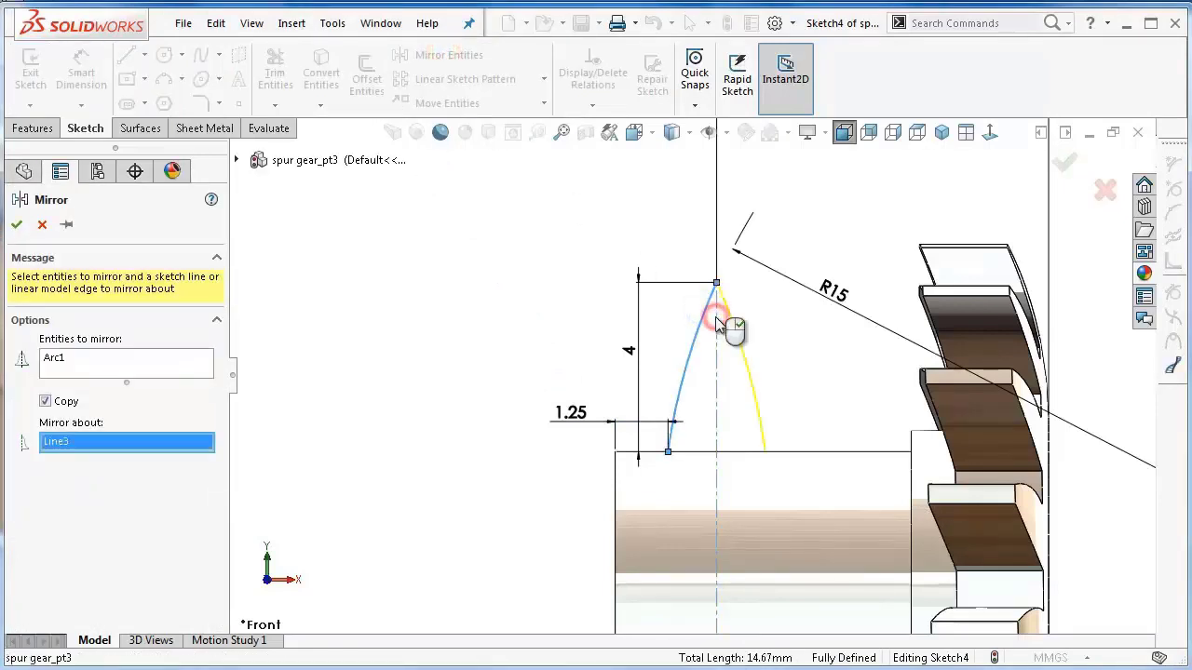
right_click(717, 320)
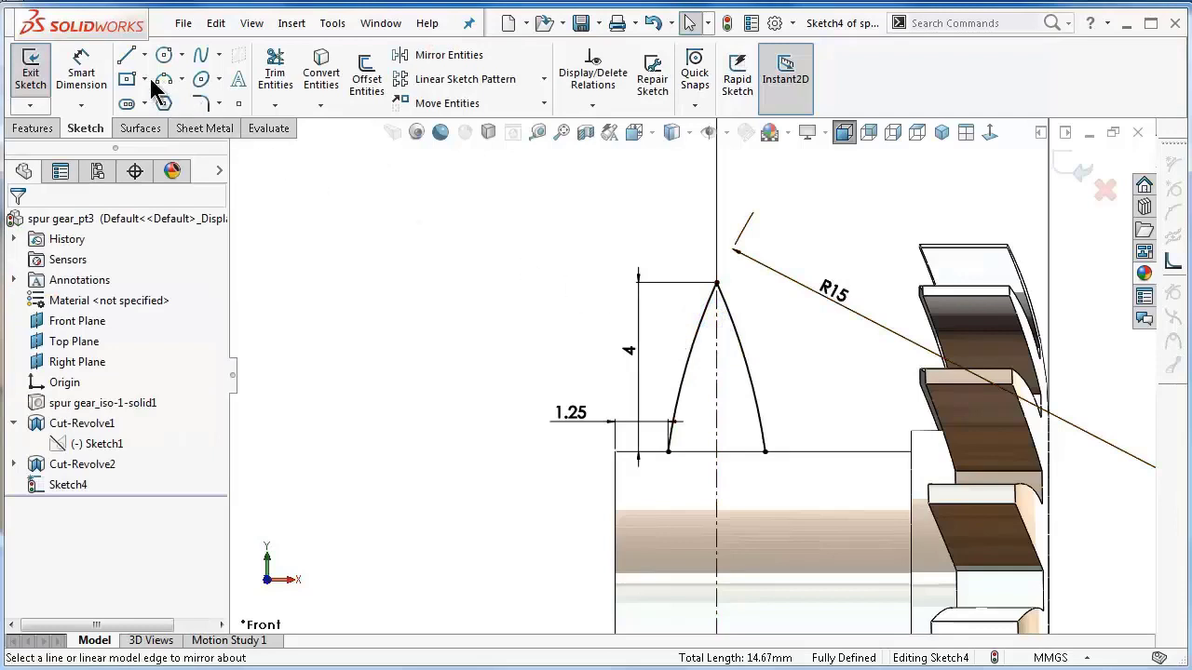
Draw a horizontal base line joining the feet of both arcs.
left_click(127, 58)
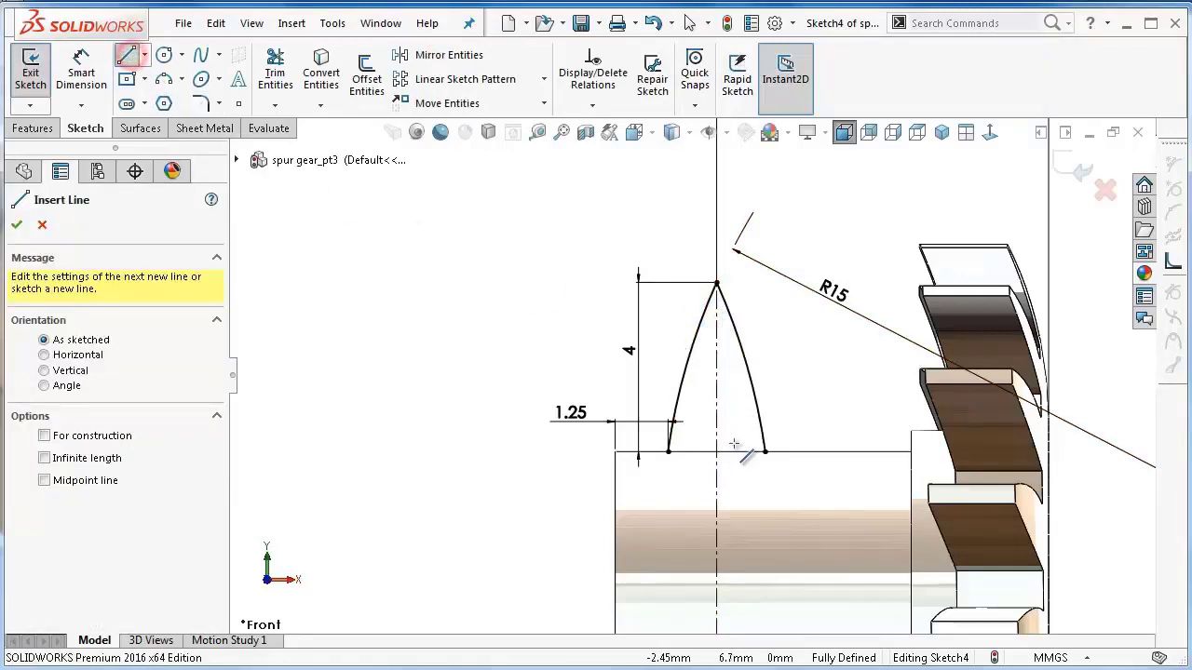
left_click(667, 453)
double_click(765, 452)
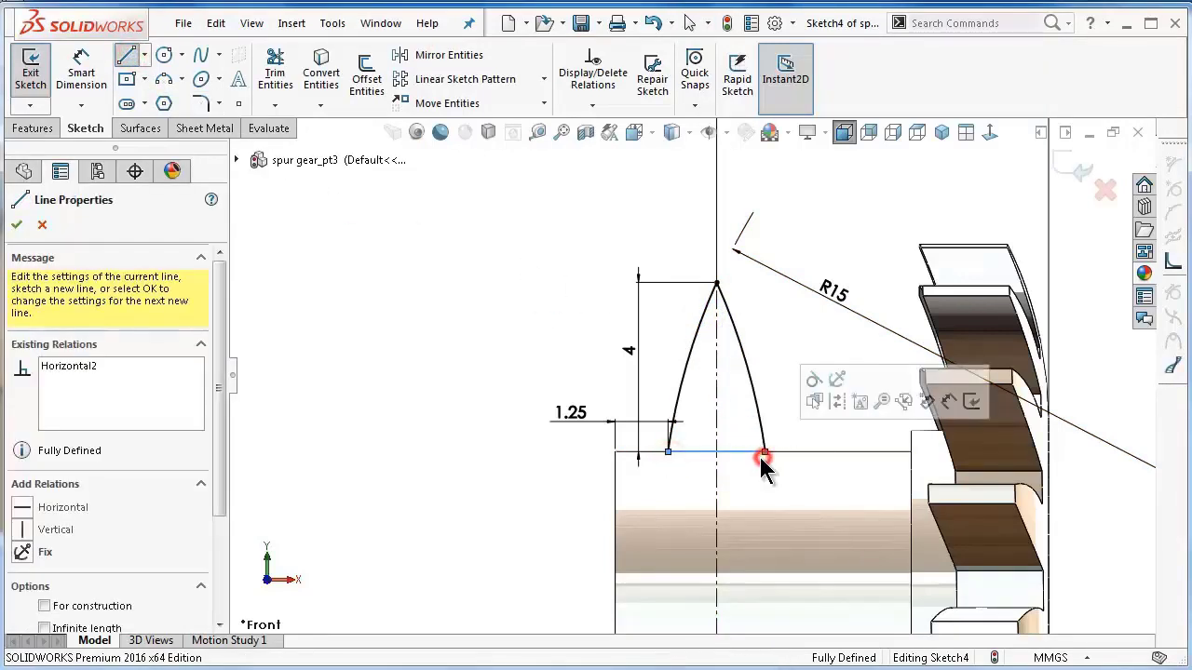
Revolve Sketch4's pointed profile 360° about the bore centreline to form the ring.
left_click(33, 128)
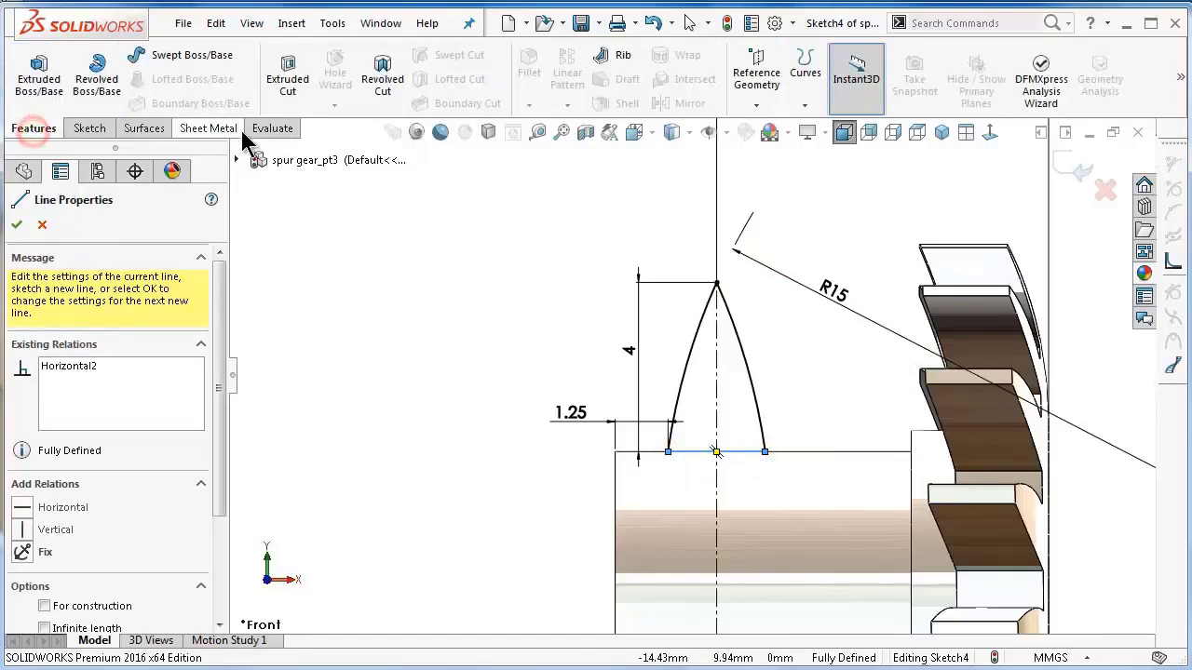
left_click(96, 80)
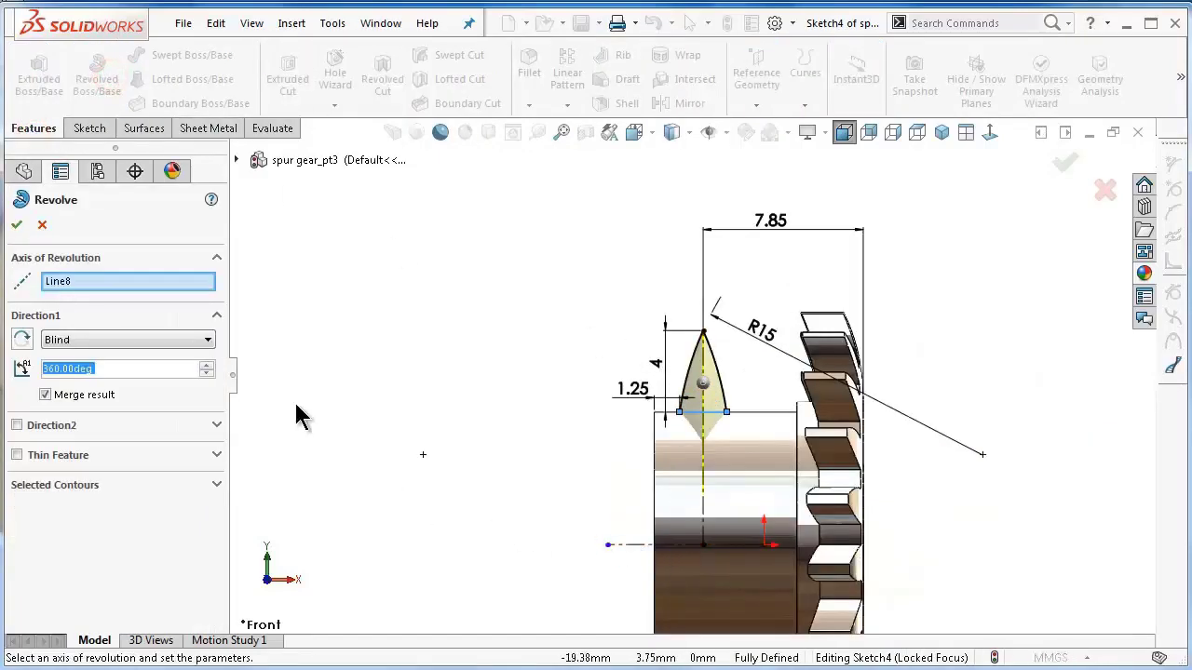
middle_click_drag(492, 452, 536, 488)
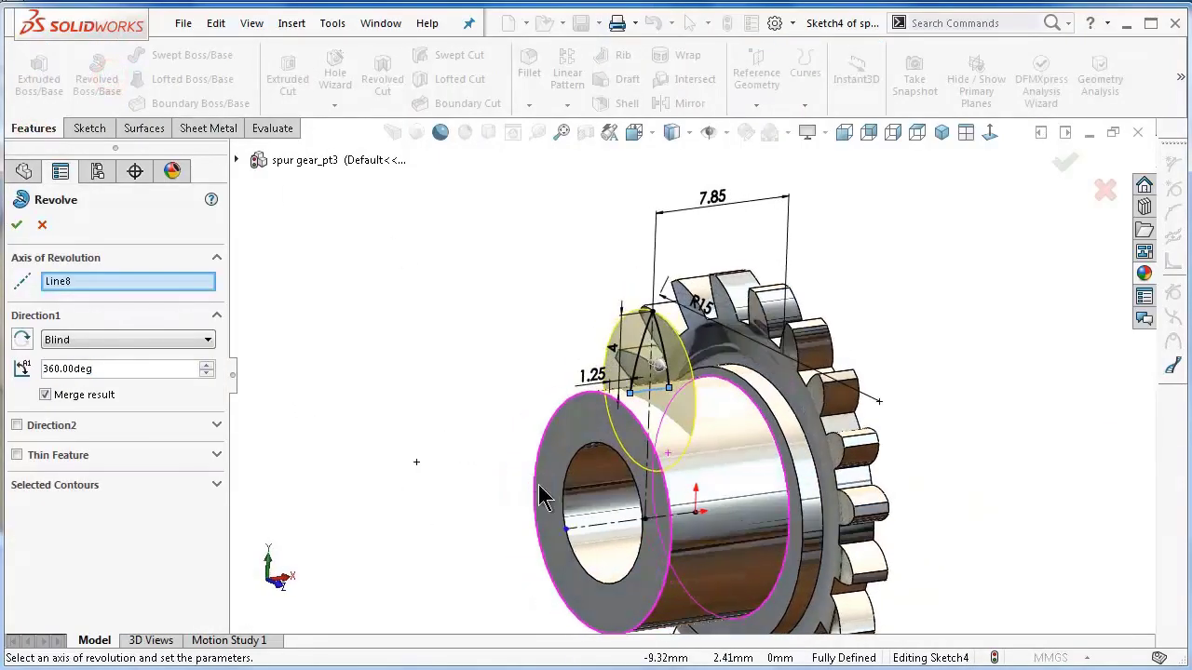
left_click(136, 279)
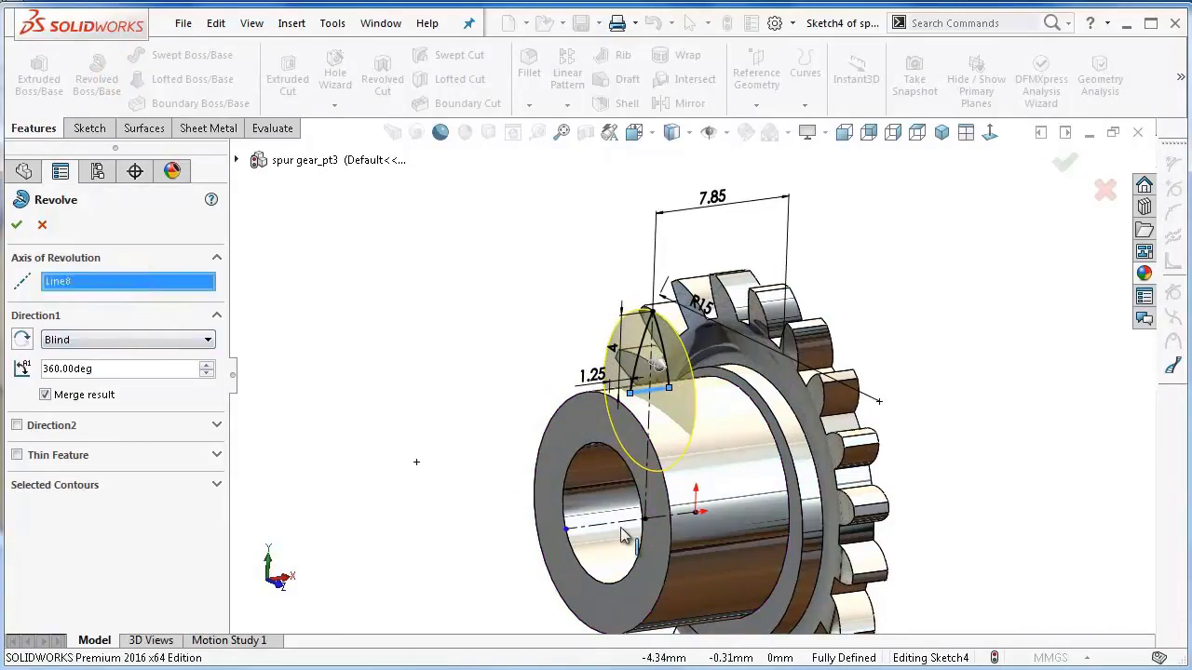
left_click(631, 540)
key("Return")
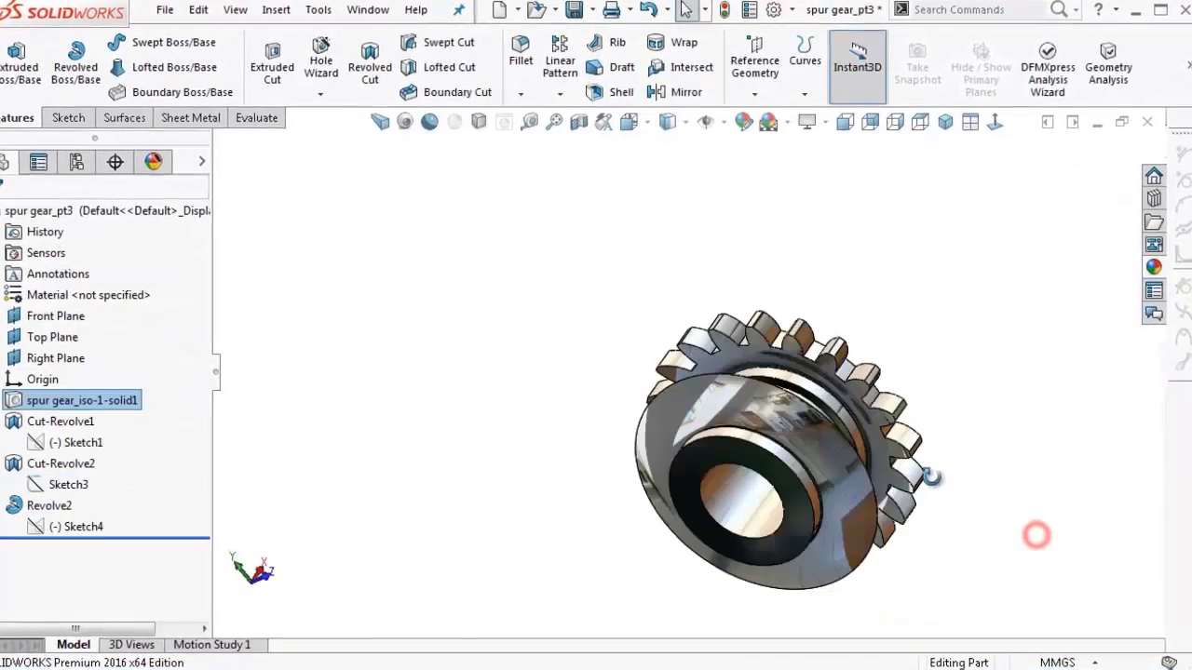
middle_click_drag(930, 476, 772, 447)
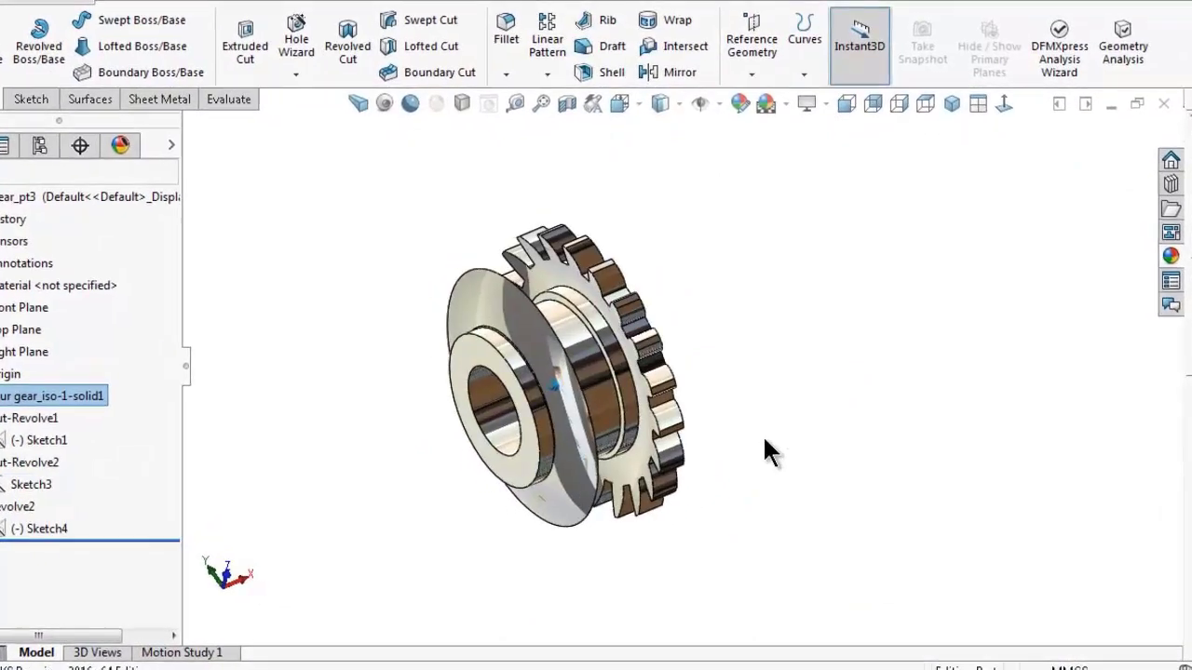
key("Left")
key("Left")
key("Left")
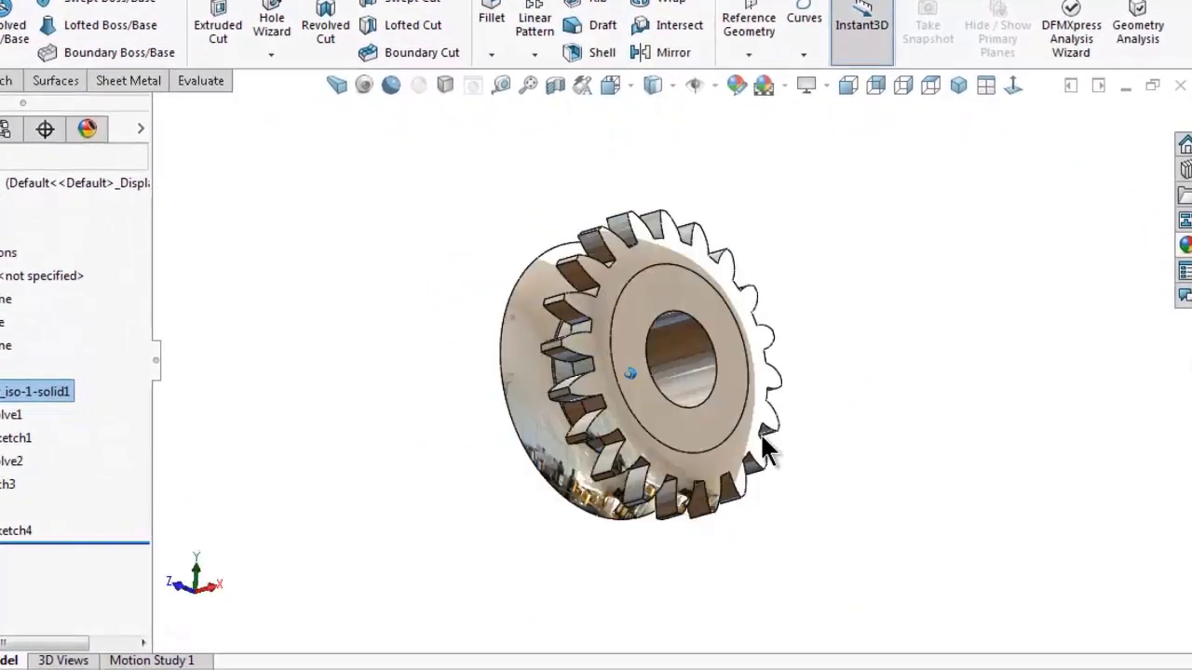
key("Left")
key("Left")
key("Left")
key("Left")
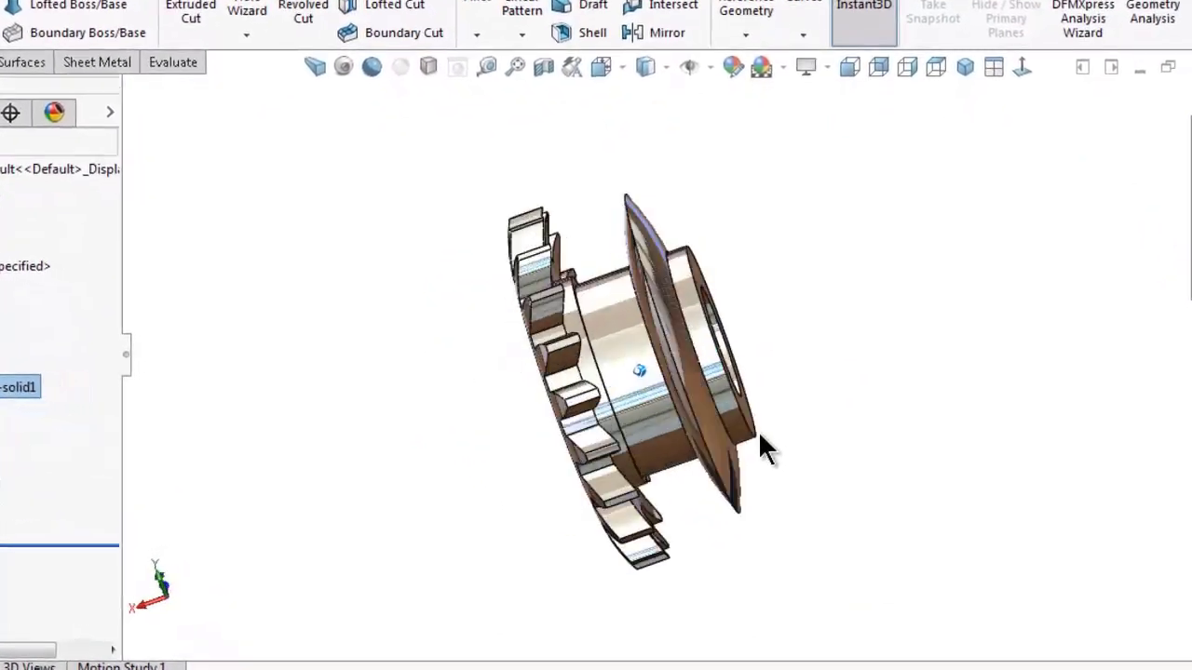
key("Left")
key("Left")
key("Left")
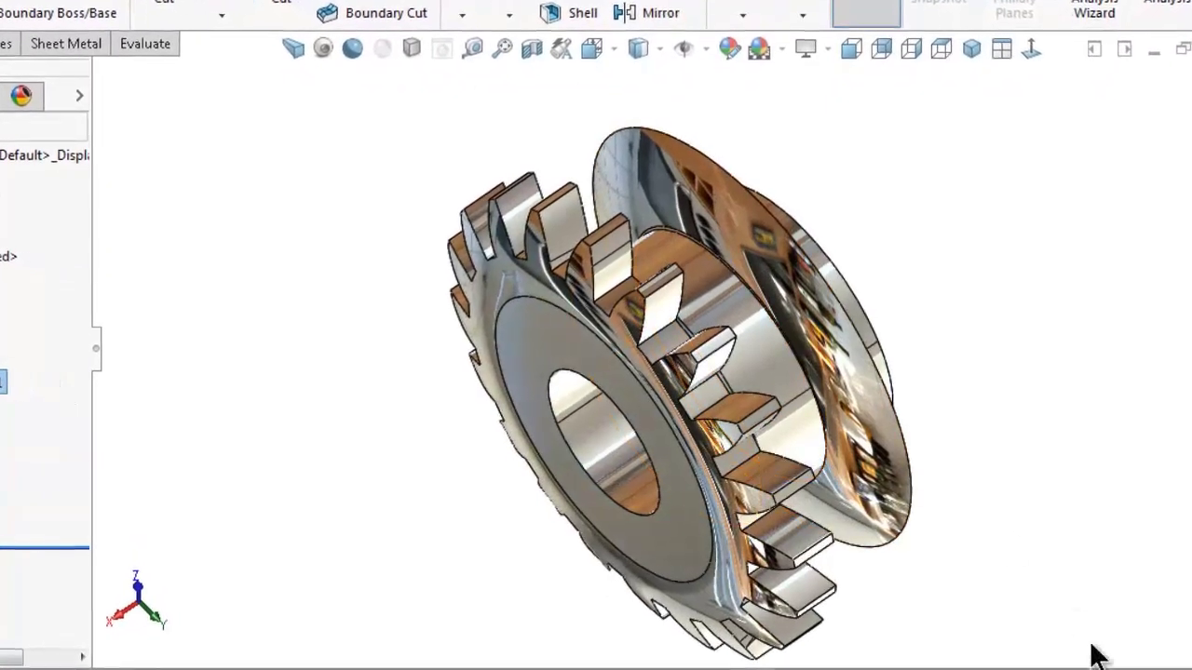